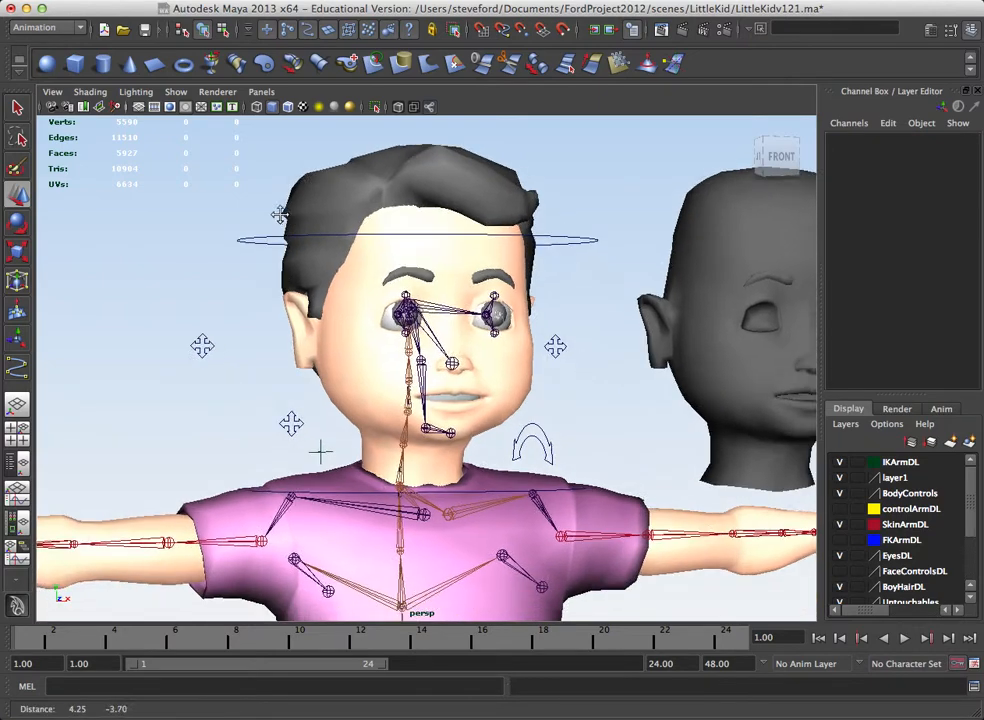
# Step: Select the IK handle at the wrist of the character's right arm
pyautogui.keyDown('alt'); pyautogui.moveTo(345, 240); pyautogui.dragTo(305, 231, button='right'); pyautogui.keyUp('alt')
pyautogui.keyDown('alt'); pyautogui.moveTo(318, 284); pyautogui.dragTo(229, 372, button='right'); pyautogui.keyUp('alt')
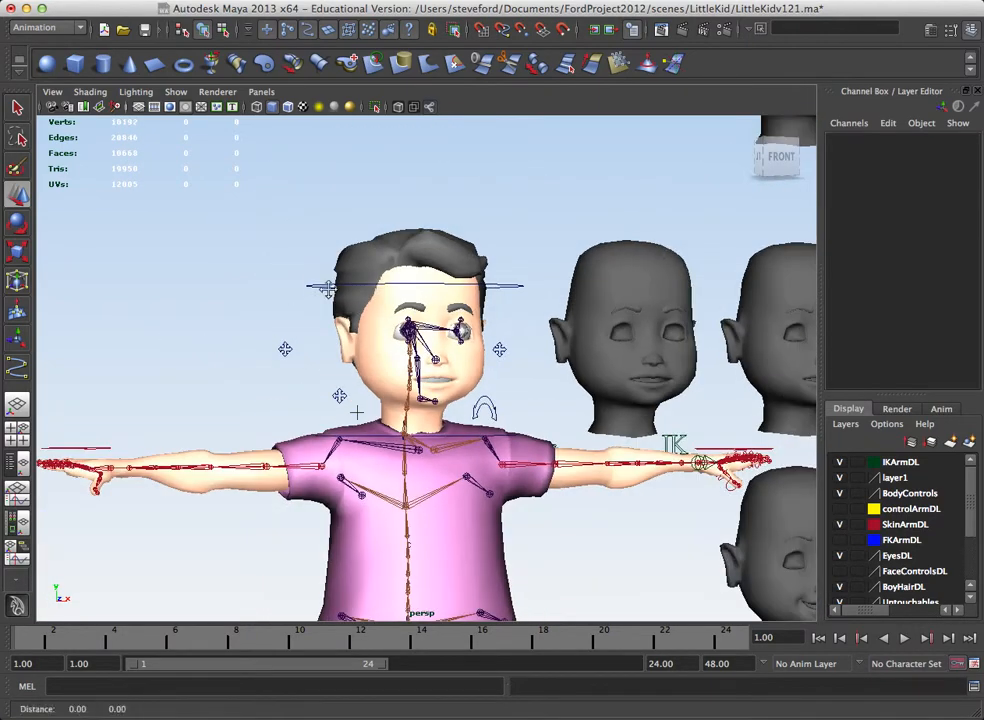
pyautogui.keyDown('alt'); pyautogui.moveTo(229, 372); pyautogui.dragTo(275, 367, button='middle'); pyautogui.keyUp('alt')
pyautogui.keyDown('alt'); pyautogui.moveTo(275, 367); pyautogui.dragTo(254, 379); pyautogui.keyUp('alt')
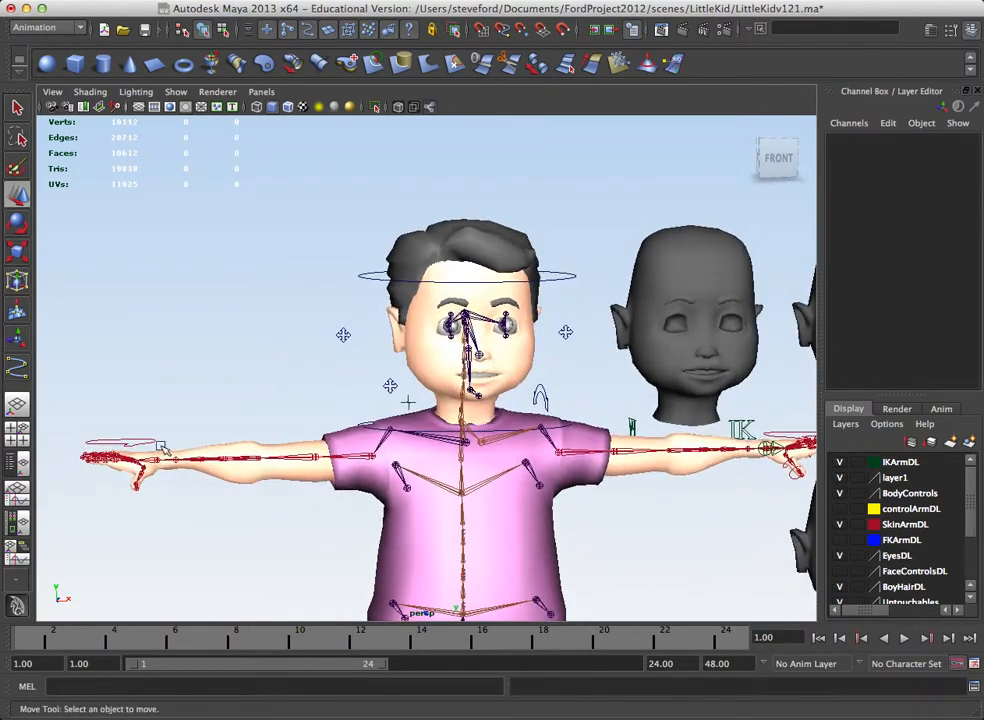
pyautogui.moveTo(156, 443); pyautogui.dragTo(243, 482)
pyautogui.moveTo(85, 400); pyautogui.dragTo(286, 511)
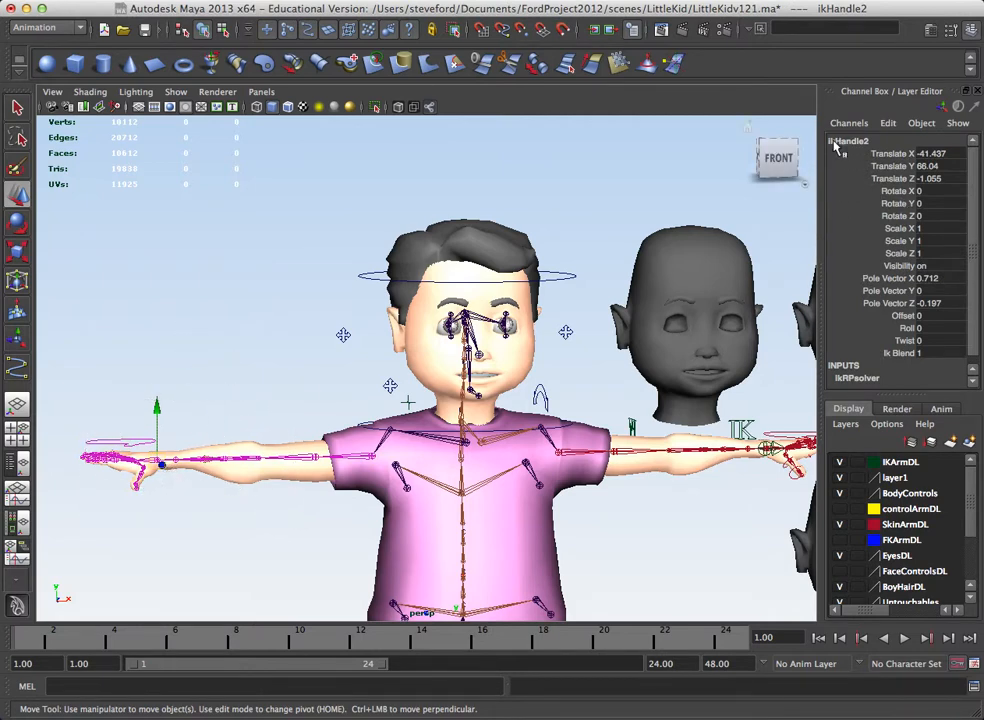
# Step: Examine the joint chain and IK setup of the character's right arm, from the hand to the shoulder, and the viewport's display filters
pyautogui.keyDown('alt'); pyautogui.moveTo(247, 405); pyautogui.dragTo(229, 450); pyautogui.keyUp('alt')
pyautogui.keyDown('alt'); pyautogui.moveTo(229, 450); pyautogui.dragTo(402, 375, button='middle'); pyautogui.keyUp('alt')
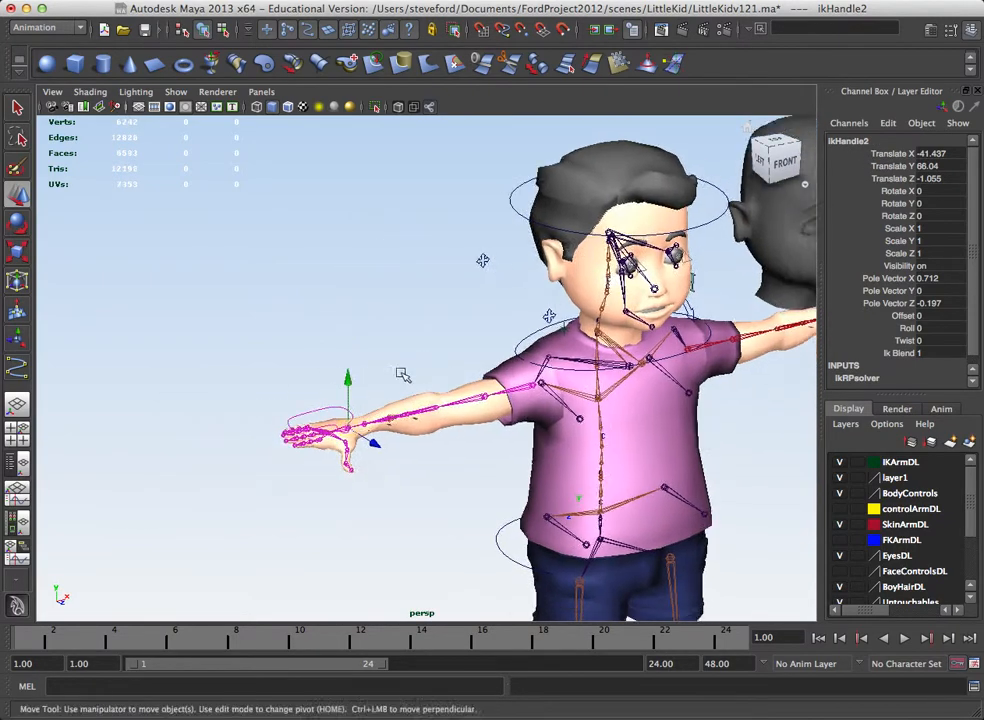
pyautogui.keyDown('alt'); pyautogui.moveTo(402, 375); pyautogui.dragTo(636, 396, button='right'); pyautogui.keyUp('alt')
pyautogui.keyDown('alt'); pyautogui.moveTo(285, 484); pyautogui.dragTo(353, 387); pyautogui.keyUp('alt')
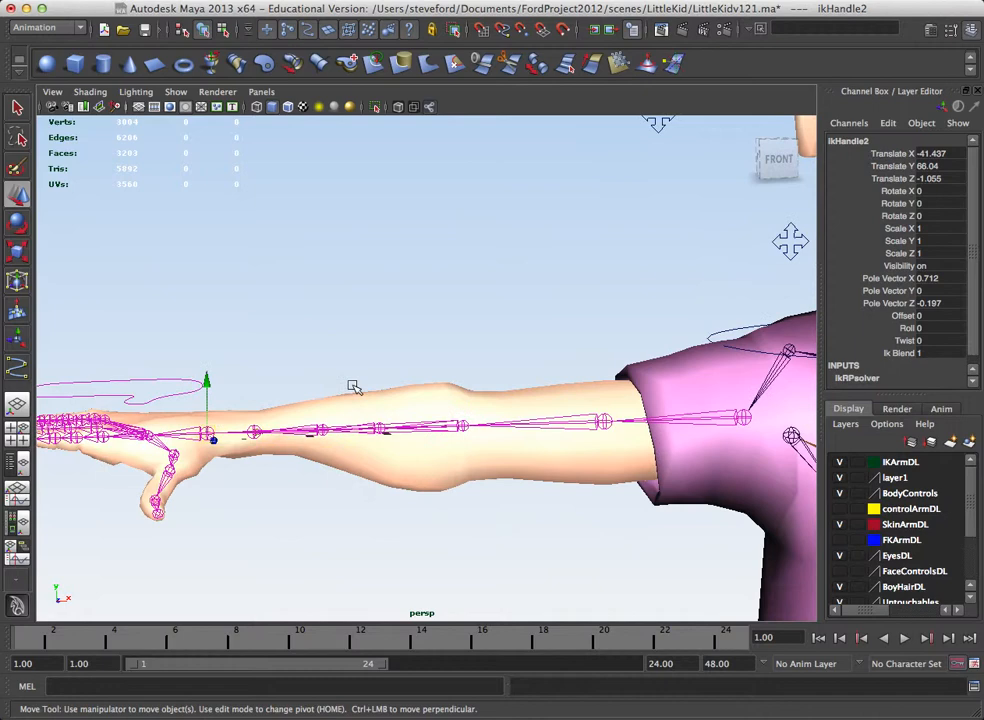
pyautogui.click(175, 91)
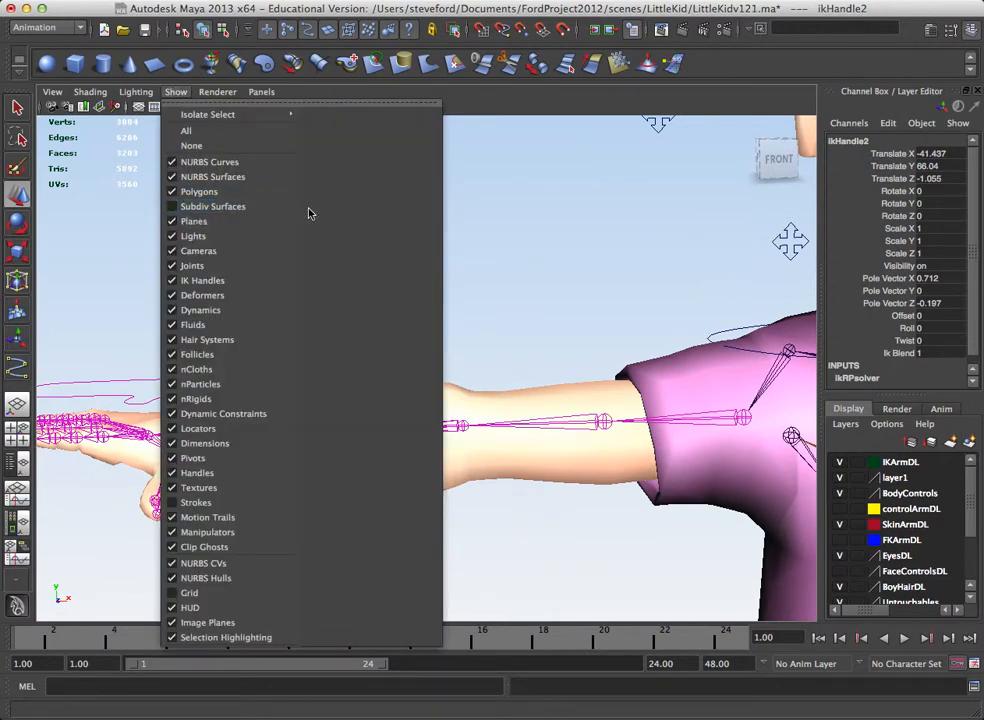
pyautogui.click(521, 275)
pyautogui.keyDown('alt'); pyautogui.moveTo(590, 286); pyautogui.dragTo(336, 290, button='middle'); pyautogui.keyUp('alt')
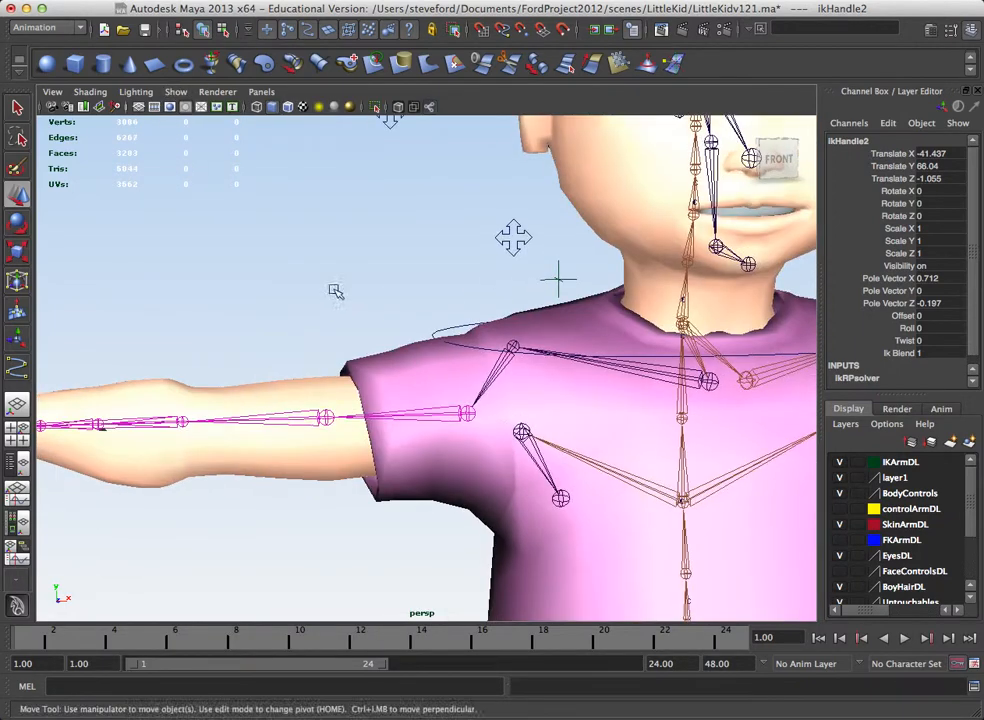
pyautogui.keyDown('alt'); pyautogui.moveTo(500, 288); pyautogui.dragTo(404, 288, button='right'); pyautogui.keyUp('alt')
pyautogui.keyDown('alt'); pyautogui.moveTo(478, 290); pyautogui.dragTo(407, 329, button='middle'); pyautogui.keyUp('alt')
pyautogui.keyDown('alt'); pyautogui.moveTo(407, 329); pyautogui.dragTo(341, 273, button='right'); pyautogui.keyUp('alt')
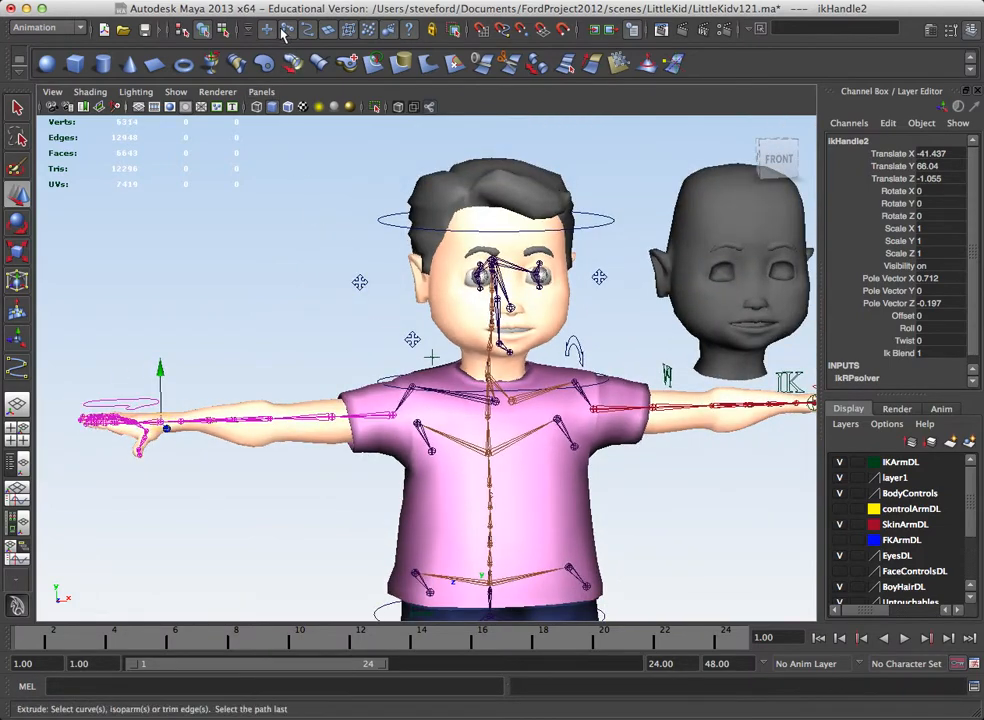
# Step: Select the four-arrow clavicle control CLAVaNUIM above the character's right shoulder
pyautogui.moveTo(337, 262); pyautogui.dragTo(378, 307)
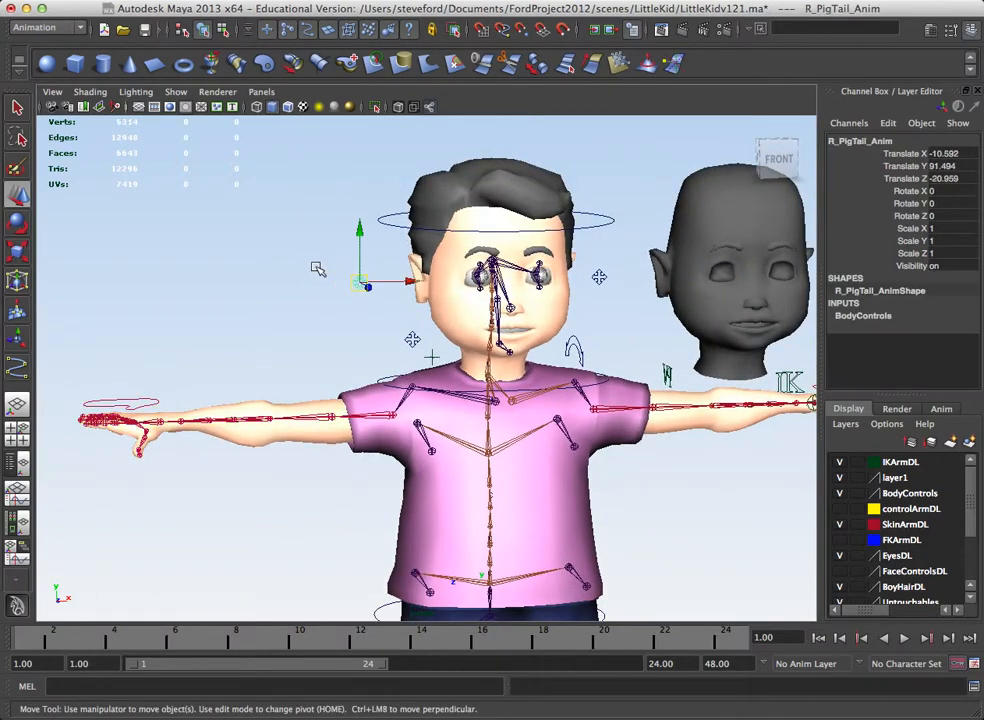
pyautogui.keyDown('alt'); pyautogui.moveTo(316, 266); pyautogui.dragTo(372, 257, button='right'); pyautogui.keyUp('alt')
pyautogui.keyDown('alt'); pyautogui.moveTo(372, 257); pyautogui.dragTo(372, 359, button='middle'); pyautogui.keyUp('alt')
pyautogui.keyDown('alt'); pyautogui.moveTo(372, 359); pyautogui.dragTo(430, 334); pyautogui.keyUp('alt')
pyautogui.keyDown('alt'); pyautogui.moveTo(447, 334); pyautogui.dragTo(400, 287, button='right'); pyautogui.keyUp('alt')
pyautogui.keyDown('alt'); pyautogui.moveTo(446, 378); pyautogui.dragTo(346, 252, button='middle'); pyautogui.keyUp('alt')
pyautogui.click(451, 388)
pyautogui.keyDown('alt'); pyautogui.moveTo(404, 369); pyautogui.dragTo(384, 356); pyautogui.keyUp('alt')
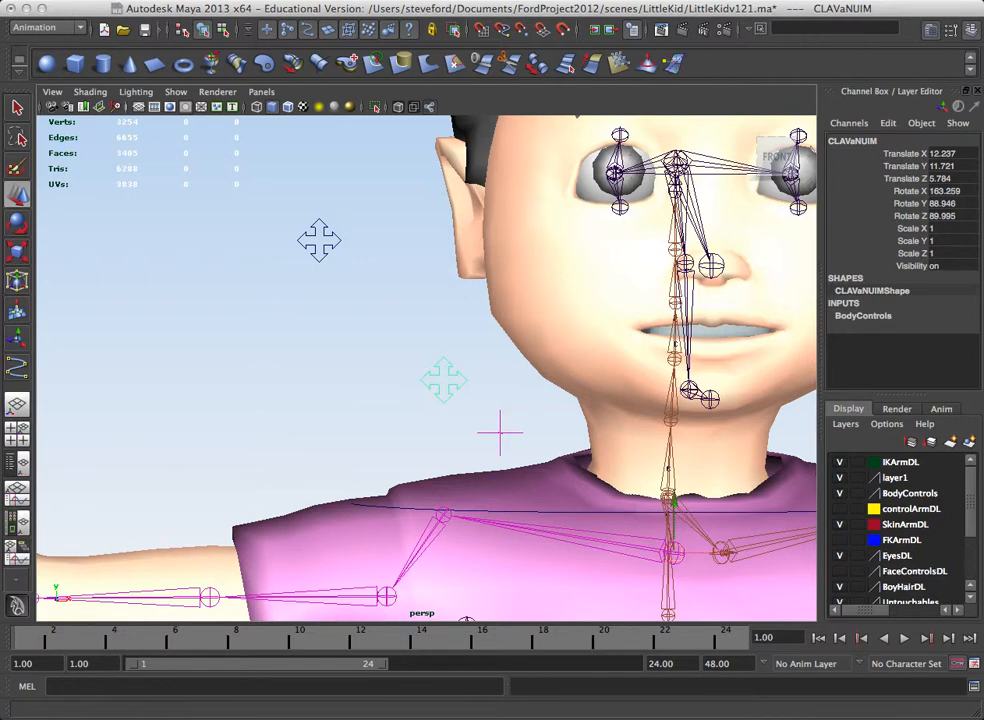
# Step: Open the clavicle control's attributes and expand the Display settings of its transform node
pyautogui.hotkey('ctrl', 'a')
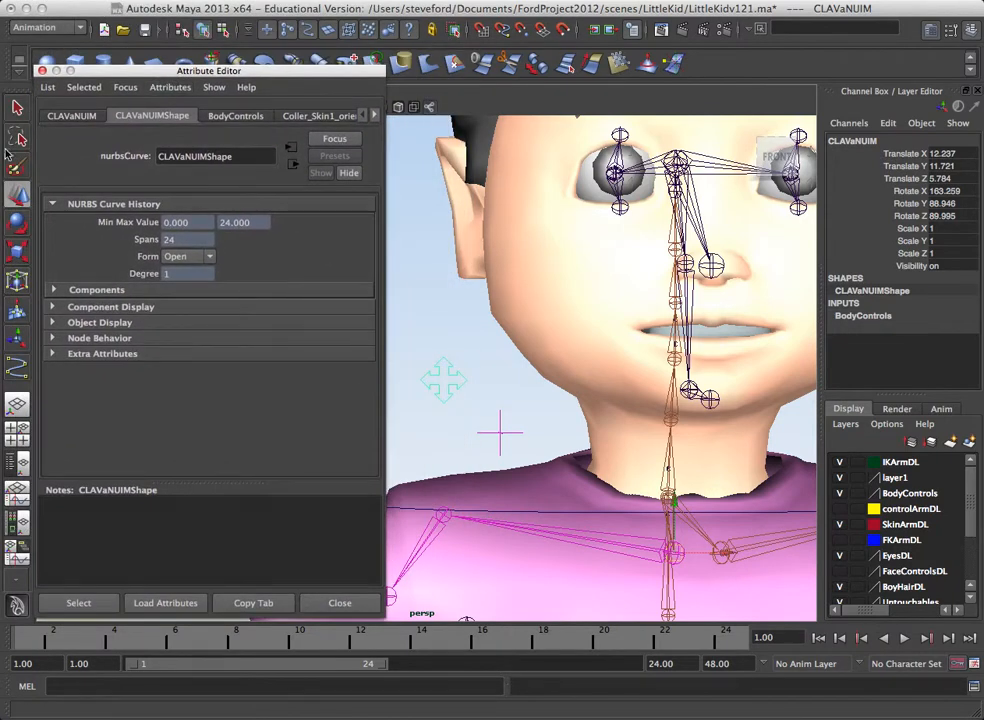
pyautogui.click(52, 307)
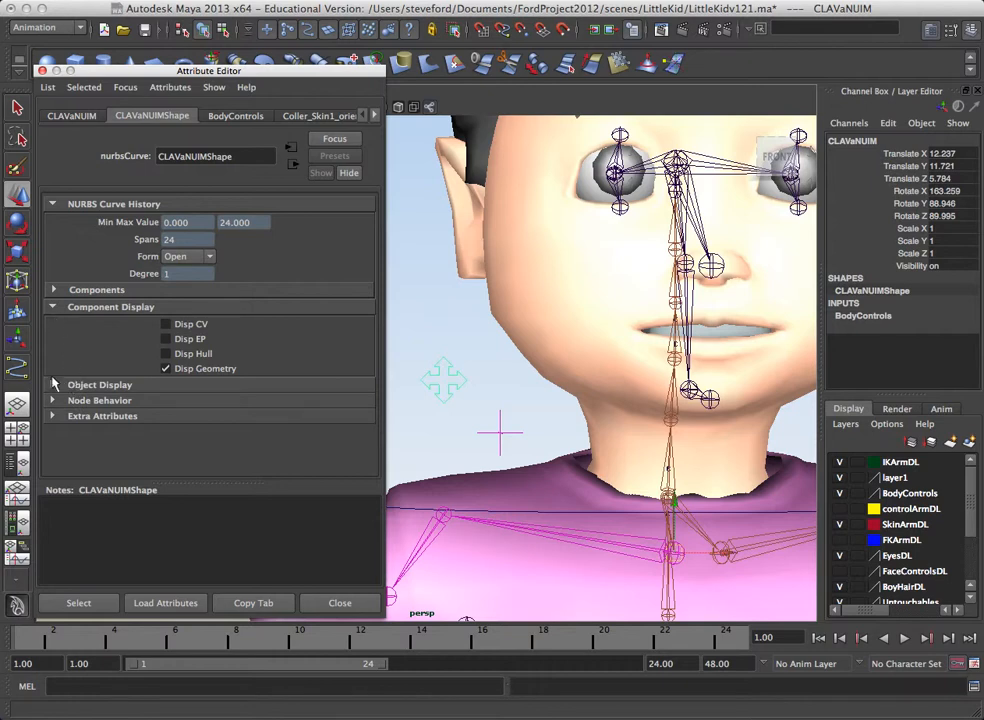
pyautogui.click(45, 305)
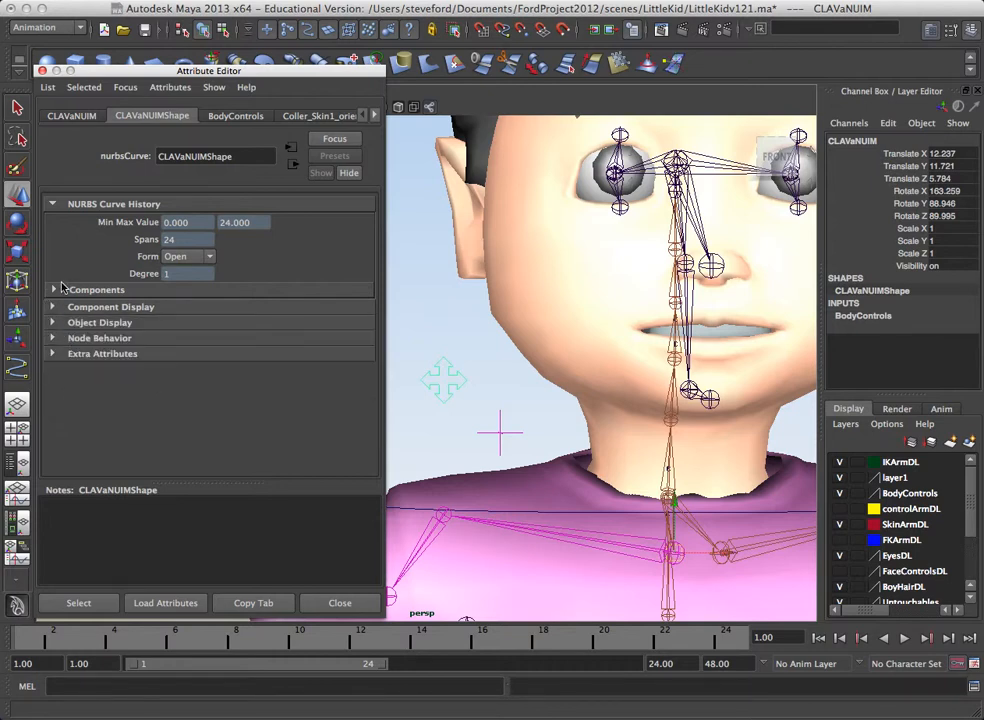
pyautogui.click(77, 116)
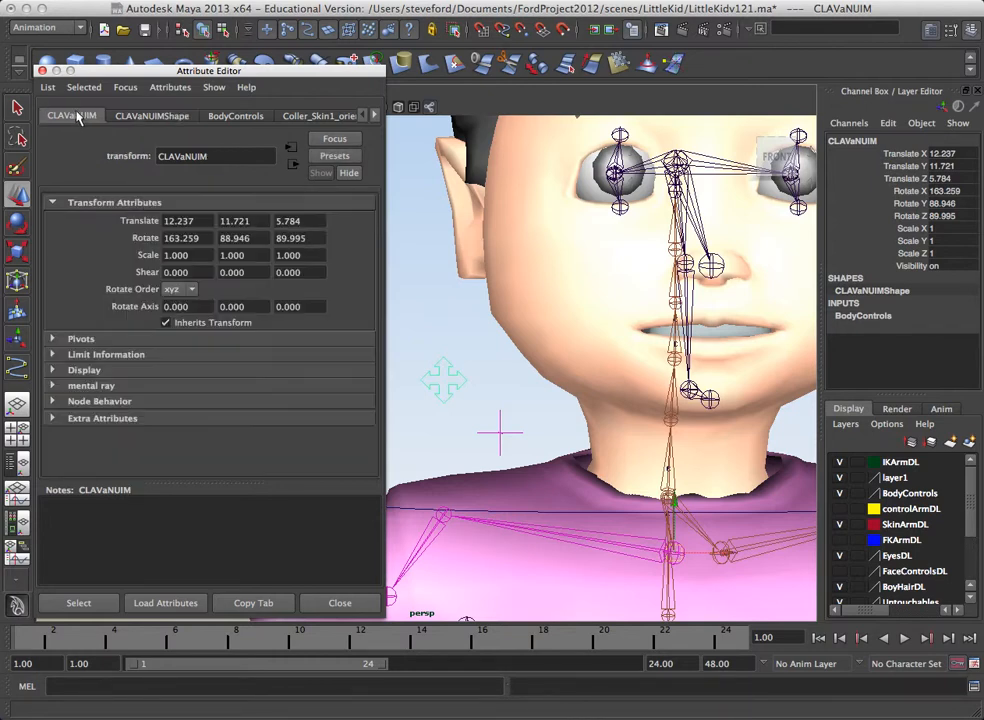
pyautogui.click(51, 370)
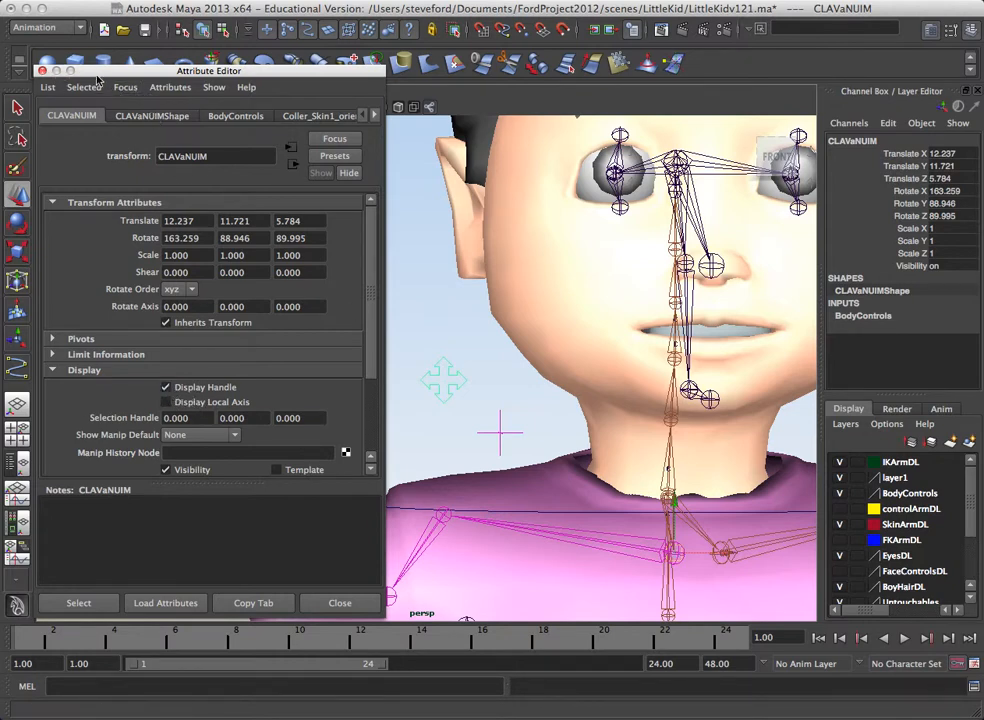
pyautogui.moveTo(215, 72); pyautogui.dragTo(113, 134)
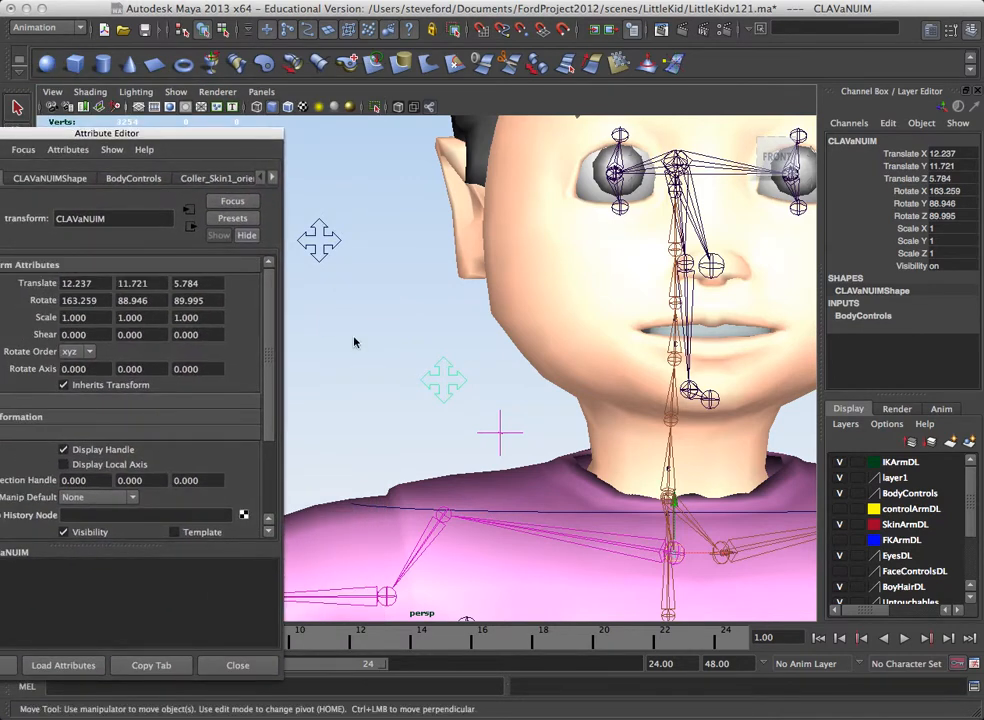
# Step: Reselect the clavicle control and activate its Translate Z channel
pyautogui.click(370, 369)
pyautogui.click(446, 398)
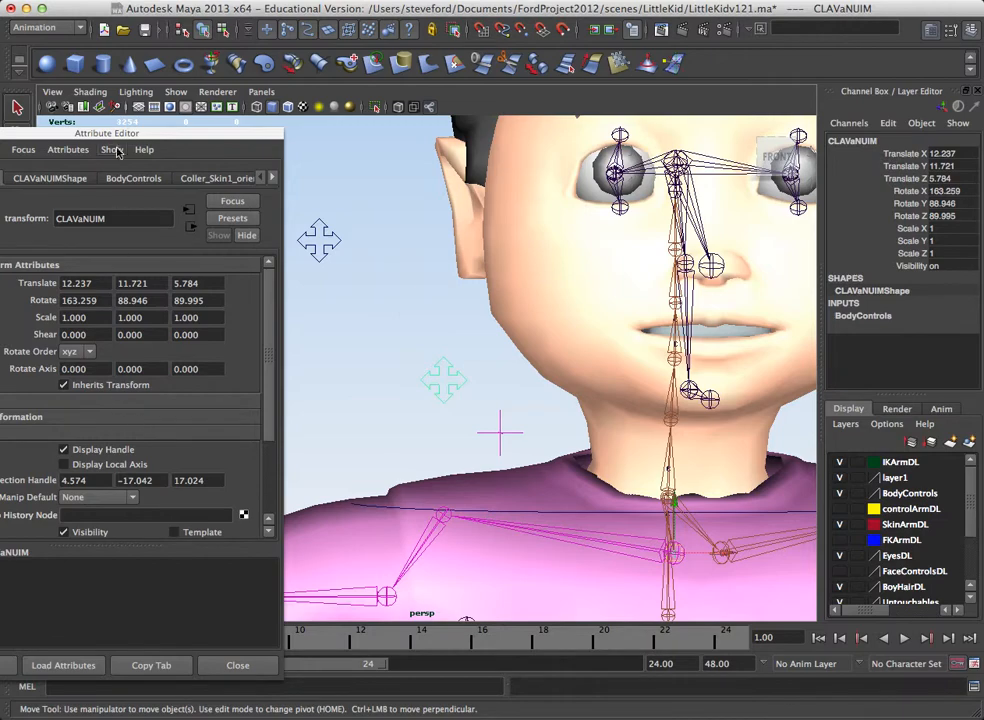
pyautogui.moveTo(128, 138); pyautogui.dragTo(173, 130)
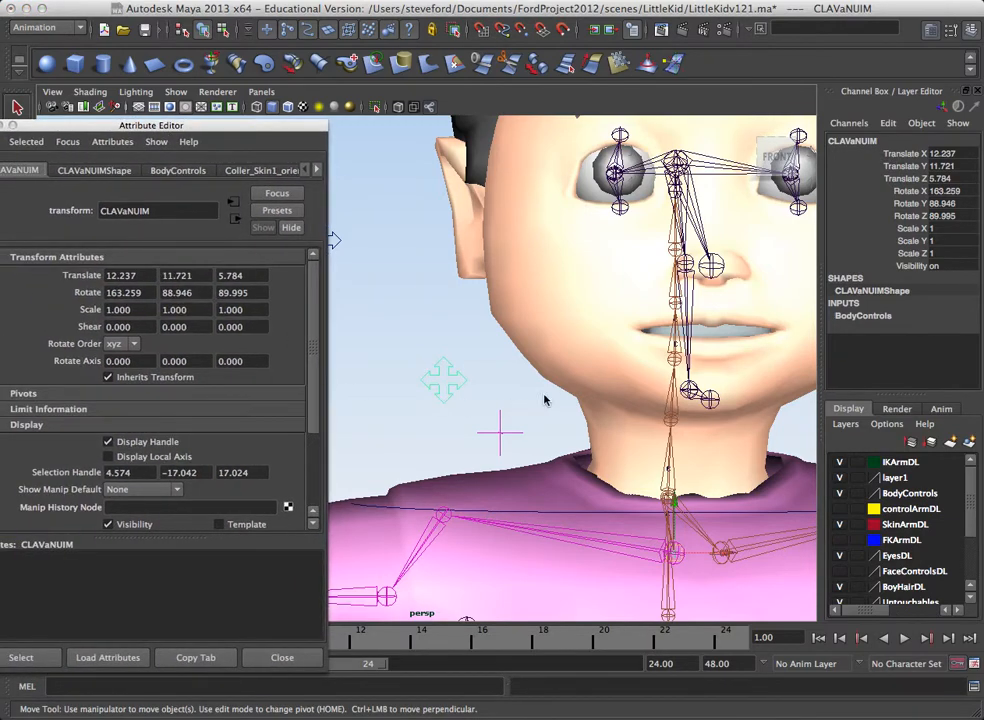
pyautogui.keyDown('alt'); pyautogui.moveTo(544, 400); pyautogui.dragTo(498, 413); pyautogui.keyUp('alt')
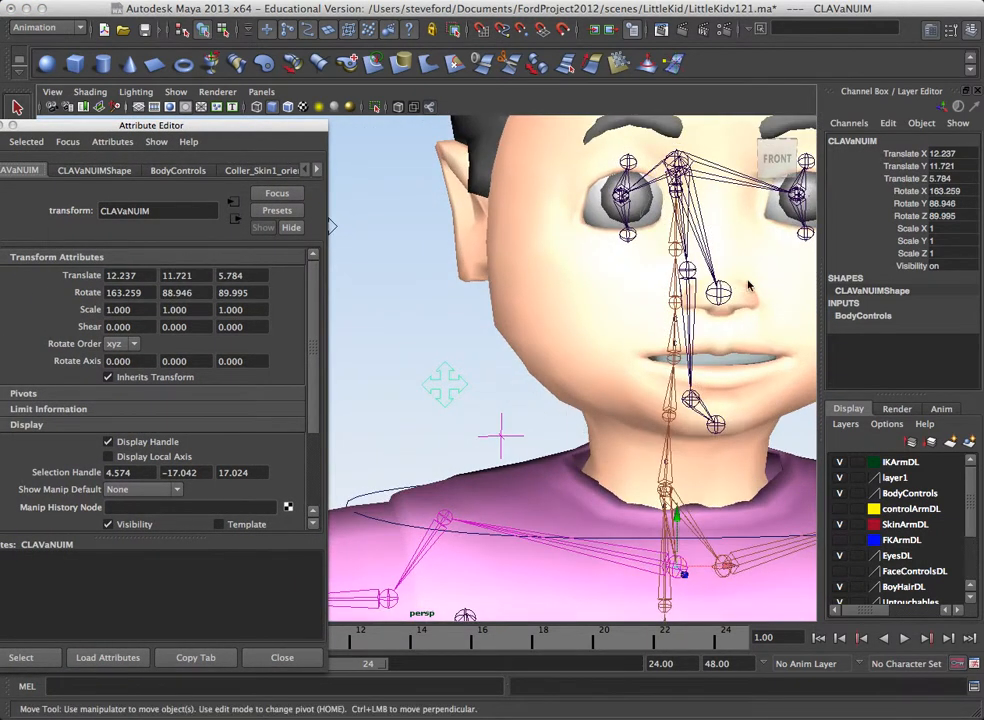
pyautogui.click(908, 179)
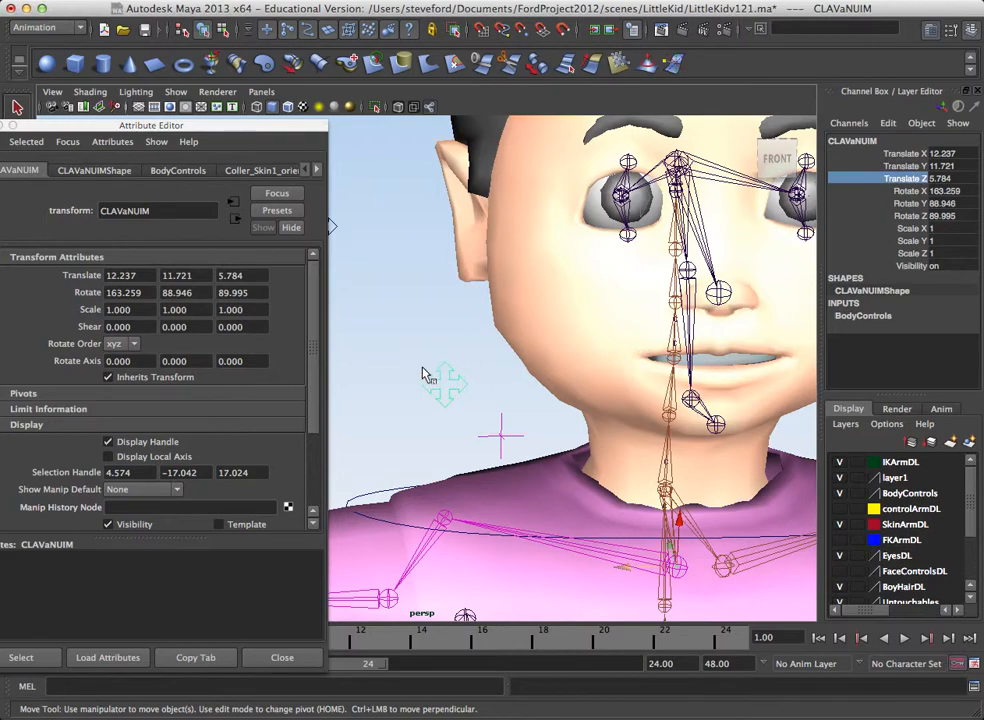
pyautogui.keyDown('alt'); pyautogui.moveTo(501, 382); pyautogui.dragTo(624, 460); pyautogui.keyUp('alt')
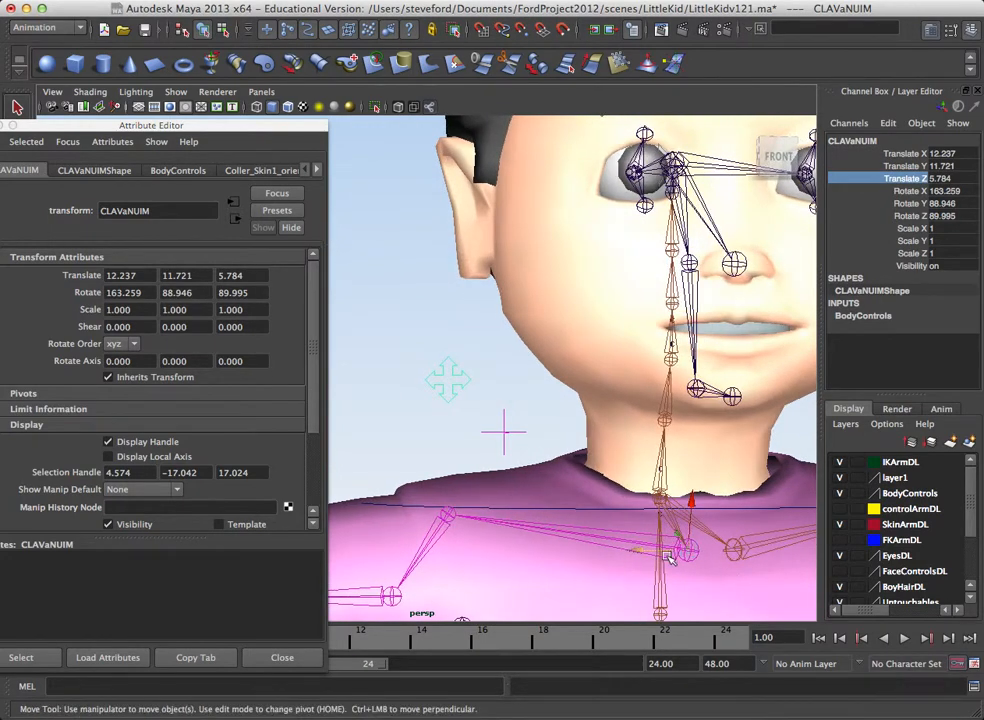
# Step: Try a small rotation of the clavicle control, undo it, and return to the Move tool
pyautogui.press('e')
pyautogui.moveTo(641, 508); pyautogui.dragTo(643, 491)
pyautogui.press('z')
pyautogui.scroll(-1, 502, 404)
pyautogui.scroll(-1, 502, 402)
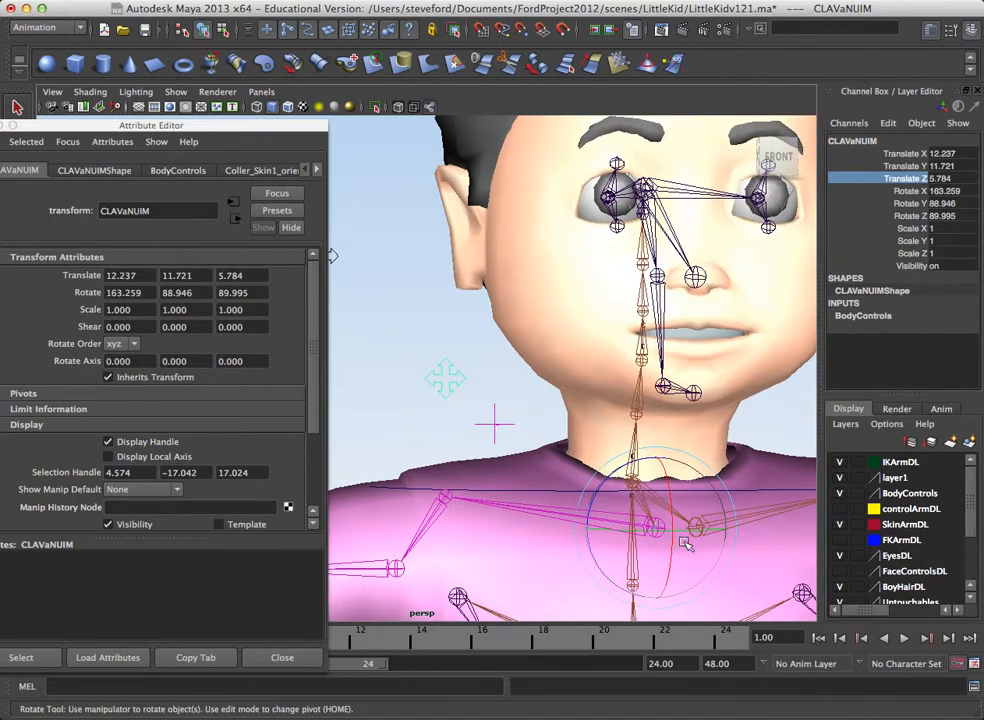
pyautogui.press('w')
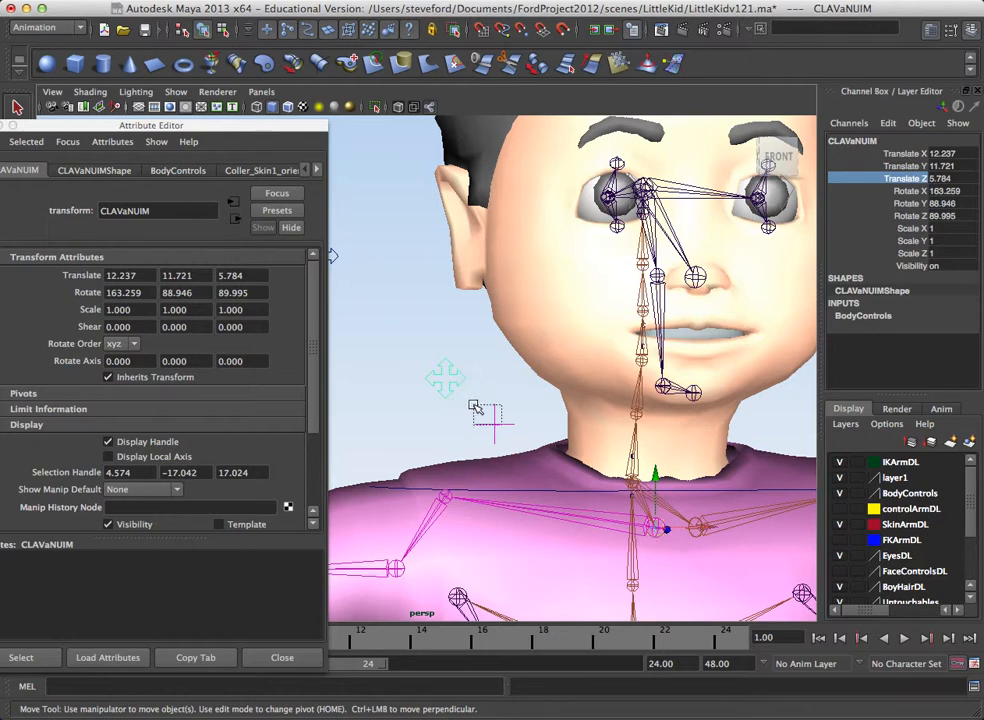
# Step: Turn on Display Handle for the ShoulderOffsetRocator1 locator, then reselect the locator and frame it
pyautogui.click(503, 501)
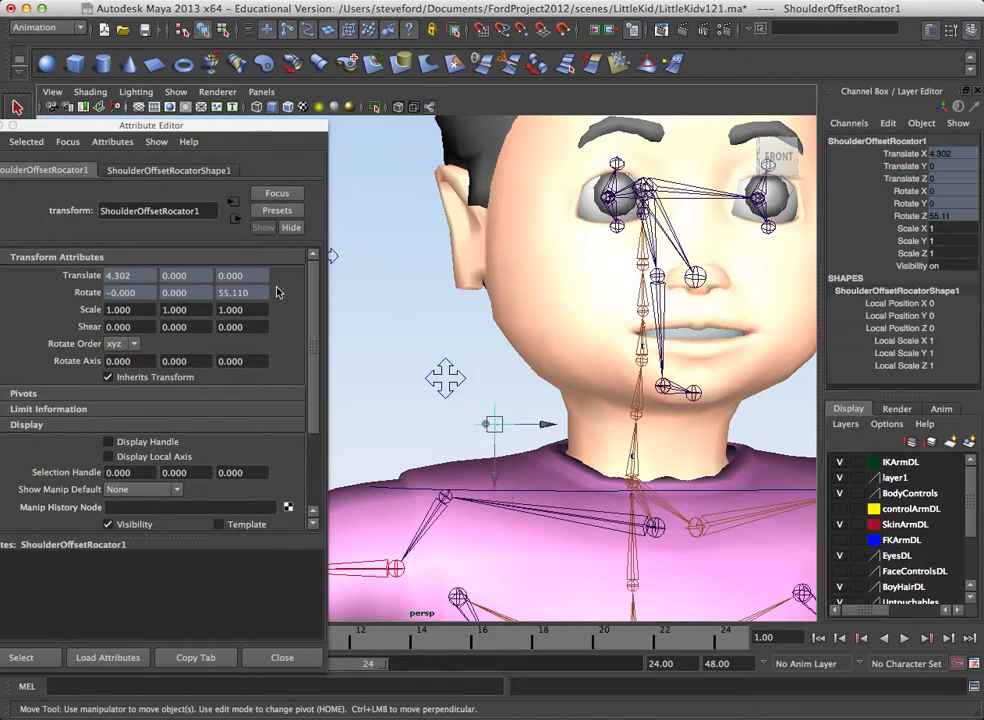
pyautogui.click(108, 441)
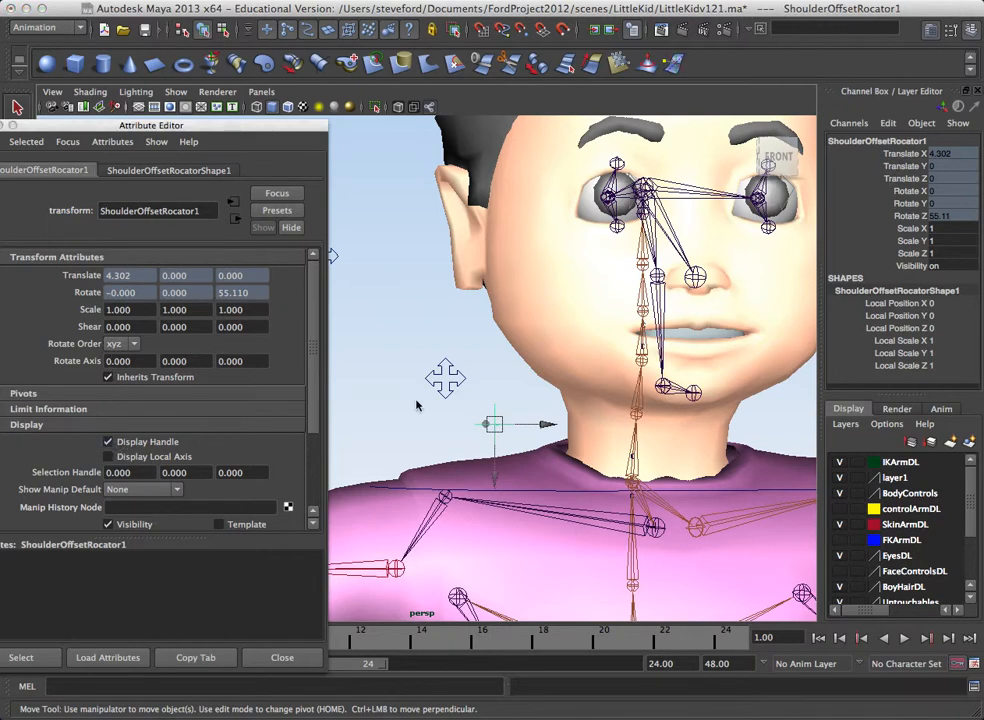
pyautogui.click(393, 431)
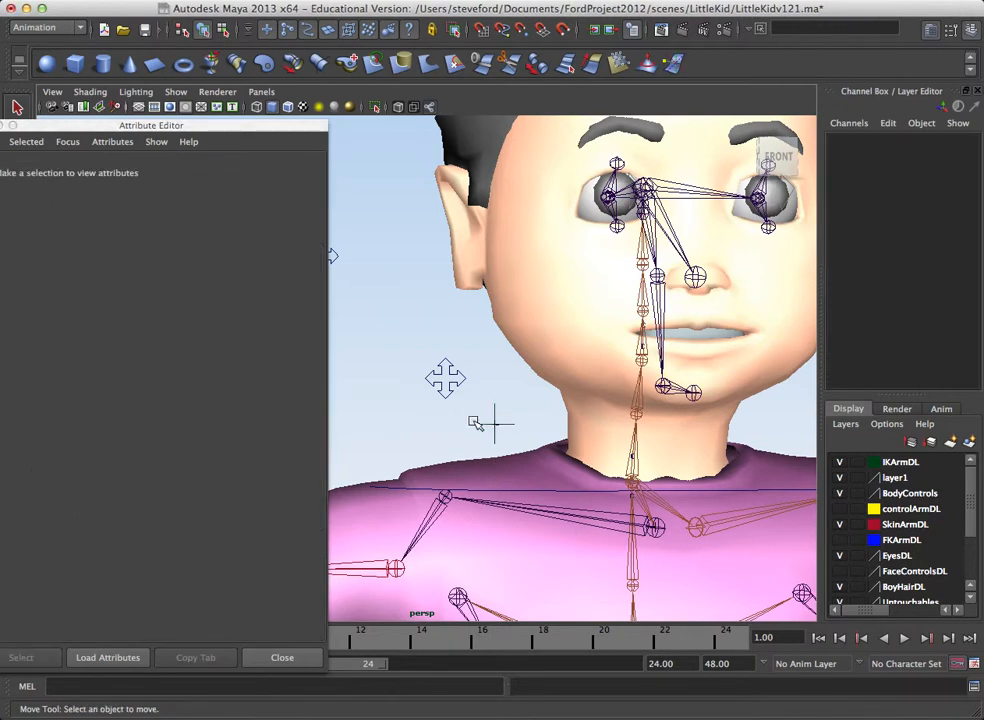
pyautogui.moveTo(475, 420); pyautogui.dragTo(504, 437)
pyautogui.press('f')
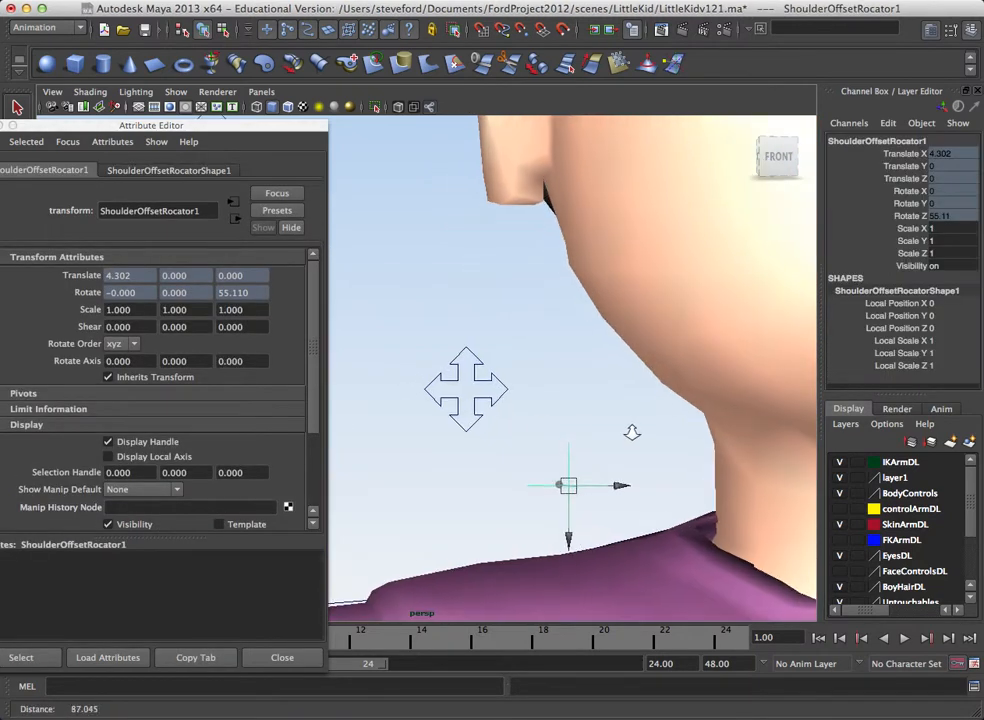
# Step: Review which object types, including handles and locators, are shown in the perspective viewport
pyautogui.press('space')
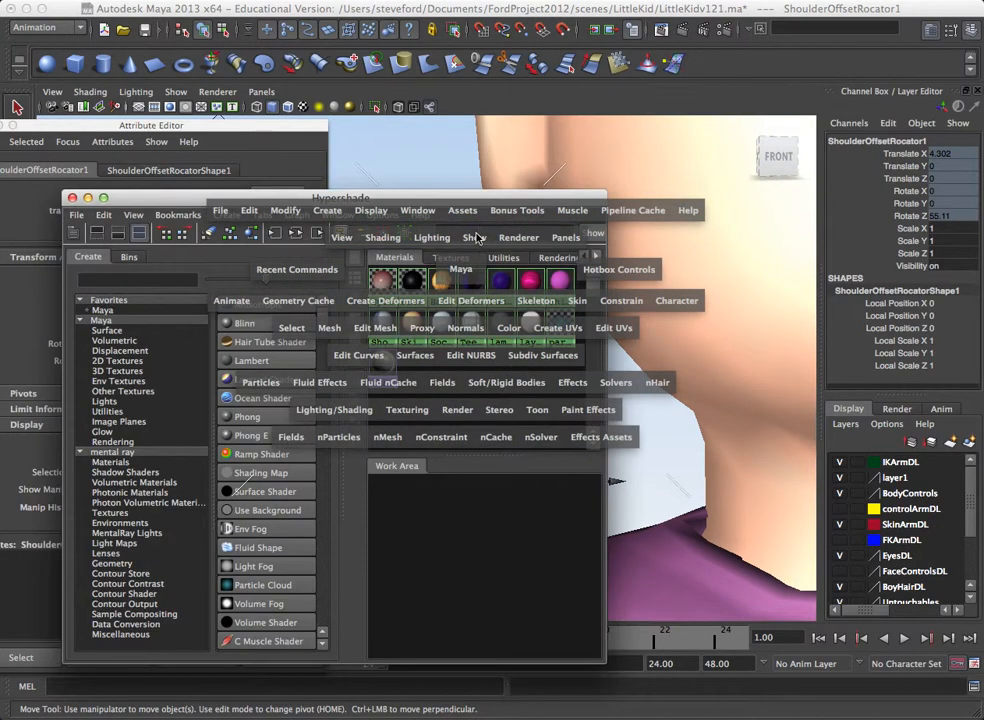
pyautogui.click(476, 238)
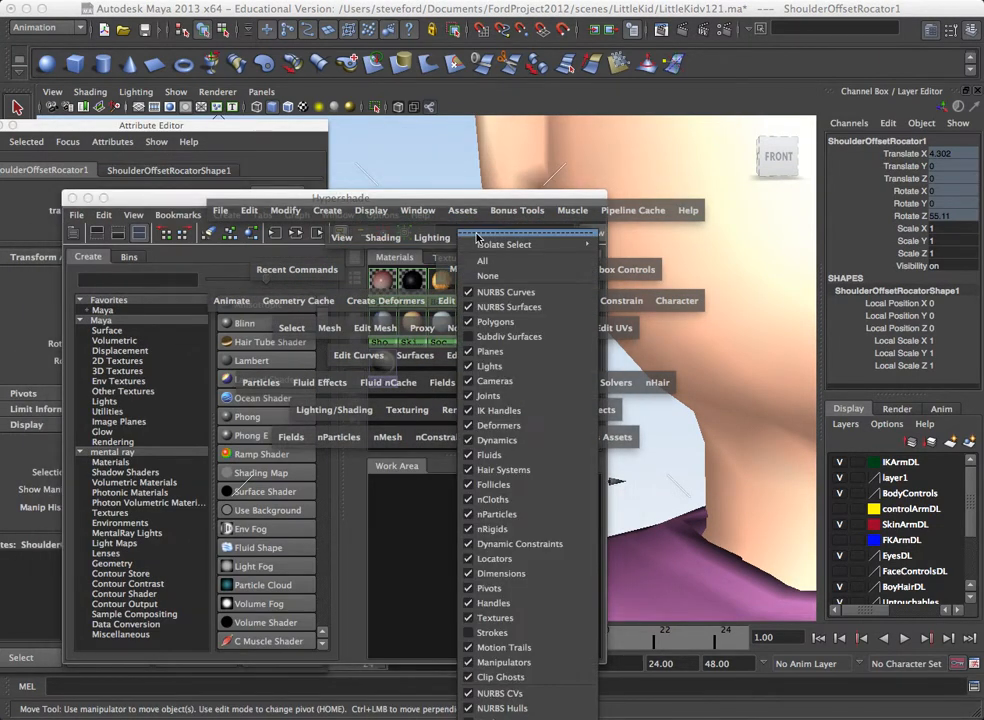
pyautogui.click(476, 235)
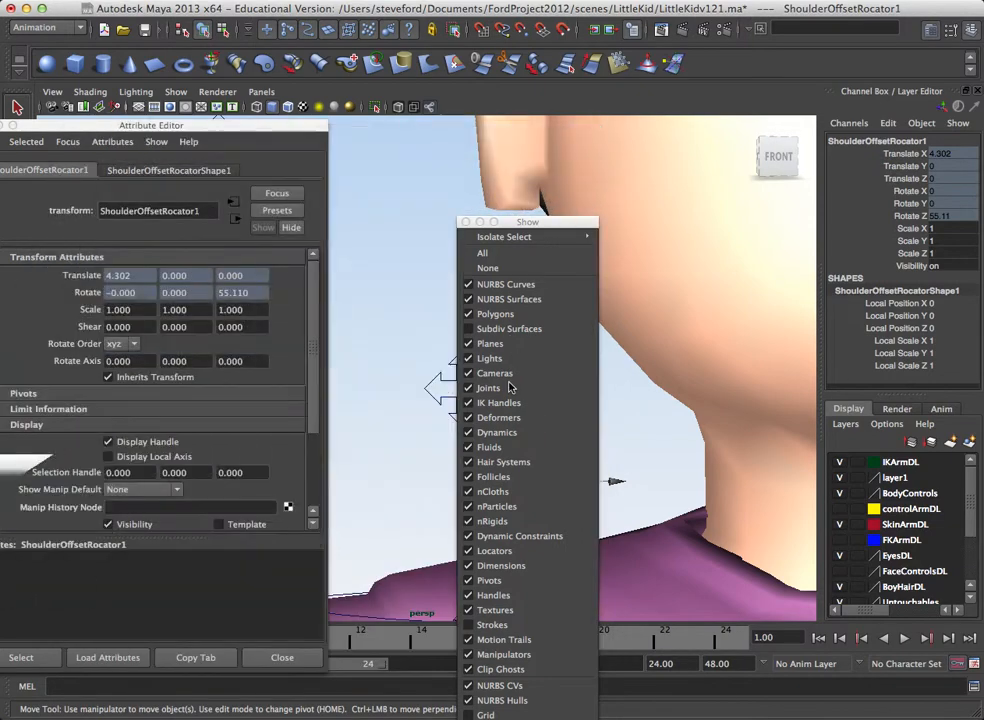
pyautogui.click(425, 476)
pyautogui.click(466, 222)
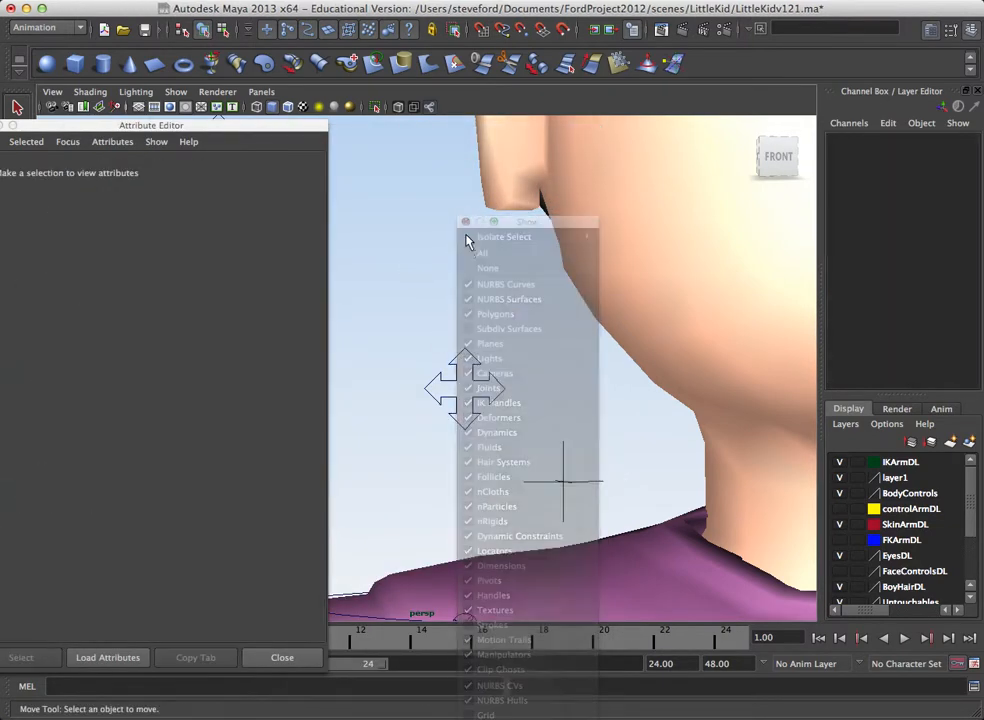
# Step: Check the selections of the shoulder offset locator and the clavicle control, then inspect the clavicle joint near the neck base
pyautogui.keyDown('alt'); pyautogui.moveTo(473, 435); pyautogui.dragTo(435, 396, button='middle'); pyautogui.keyUp('alt')
pyautogui.moveTo(515, 423); pyautogui.dragTo(592, 487)
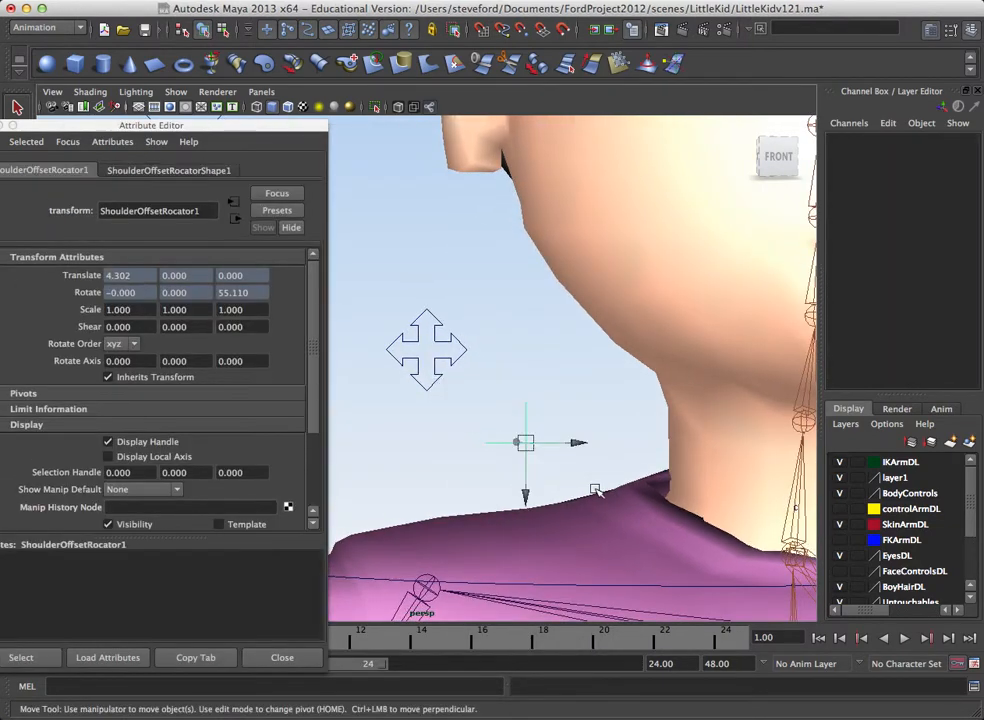
pyautogui.keyDown('alt'); pyautogui.moveTo(595, 490); pyautogui.dragTo(526, 447, button='middle'); pyautogui.keyUp('alt')
pyautogui.moveTo(361, 288); pyautogui.dragTo(380, 356)
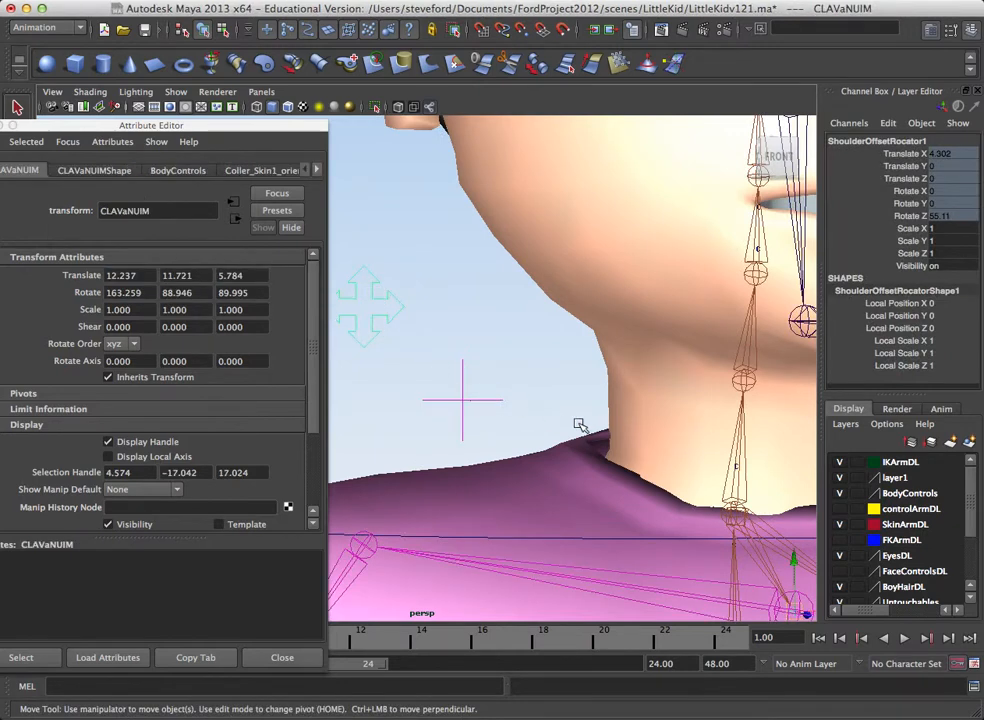
pyautogui.click(529, 402)
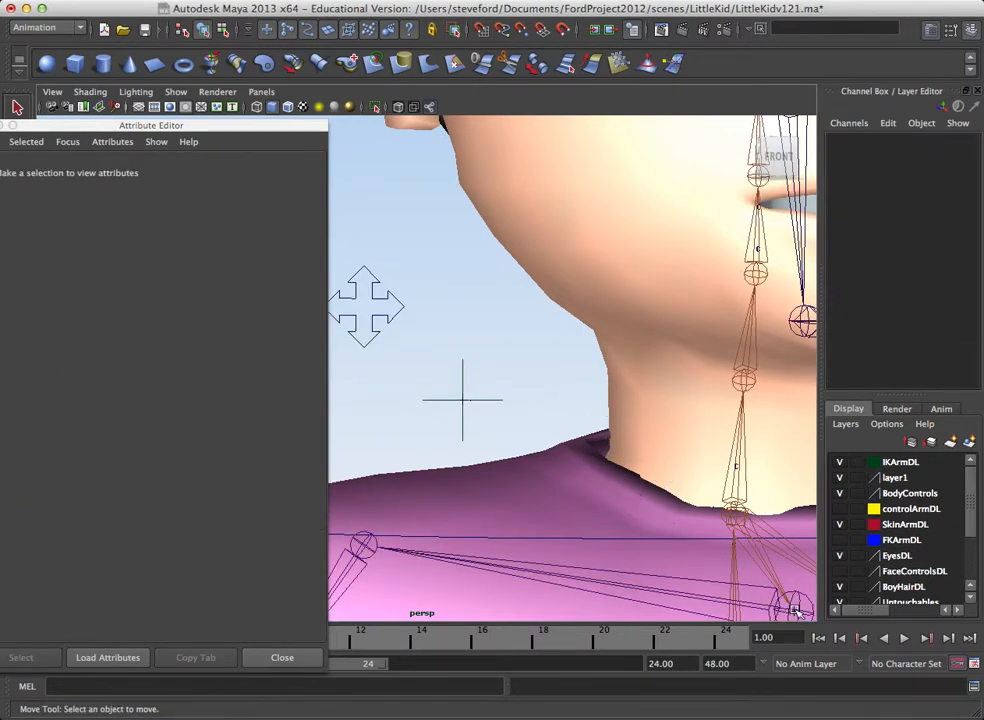
pyautogui.keyDown('alt'); pyautogui.moveTo(795, 575); pyautogui.dragTo(659, 468, button='middle'); pyautogui.keyUp('alt')
pyautogui.keyDown('alt'); pyautogui.moveTo(659, 468); pyautogui.dragTo(767, 550, button='right'); pyautogui.keyUp('alt')
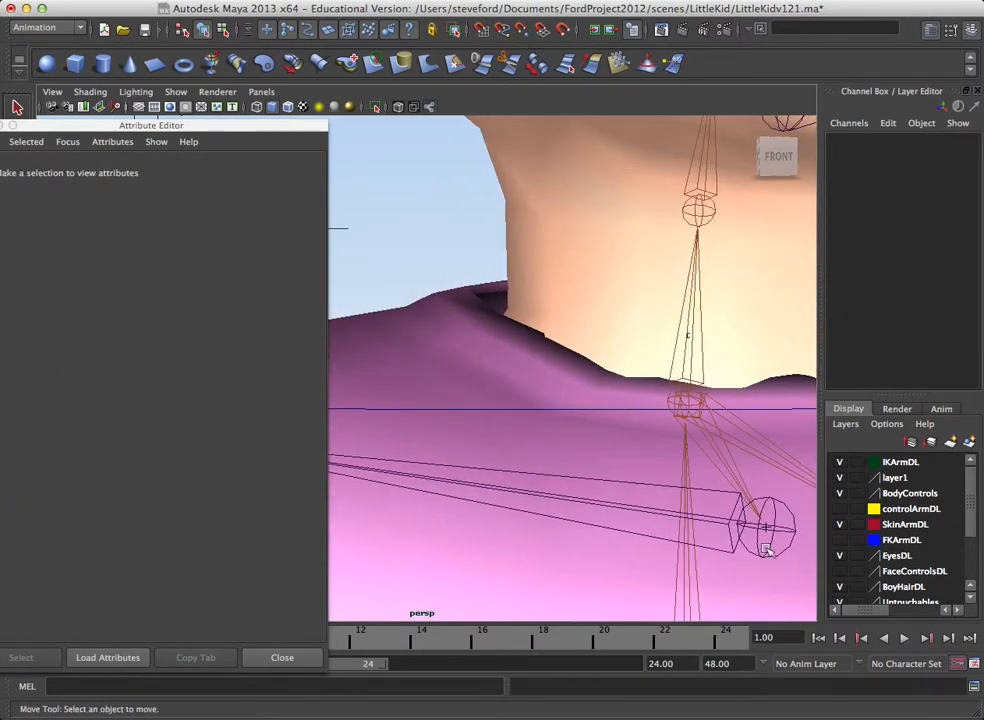
# Step: Relocate the clavicle control's selection handle in component mode to the open space beside the control's arrow shape, about -3.323, -10.627, 15.632
pyautogui.keyDown('alt'); pyautogui.moveTo(560, 437); pyautogui.dragTo(413, 316, button='right'); pyautogui.keyUp('alt')
pyautogui.click(398, 278)
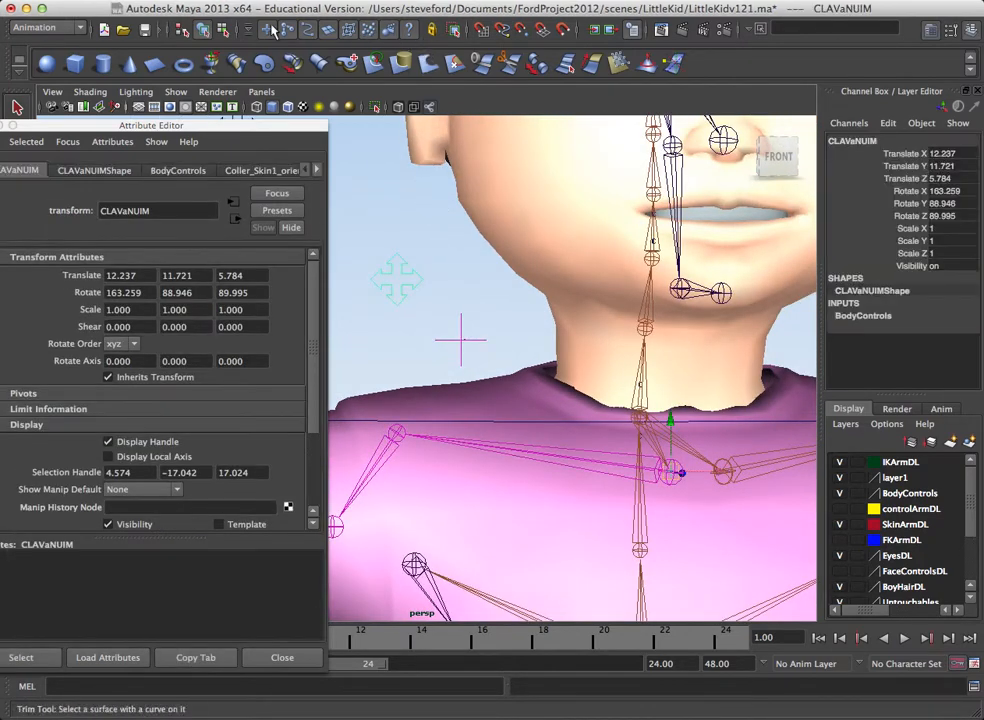
pyautogui.click(250, 26)
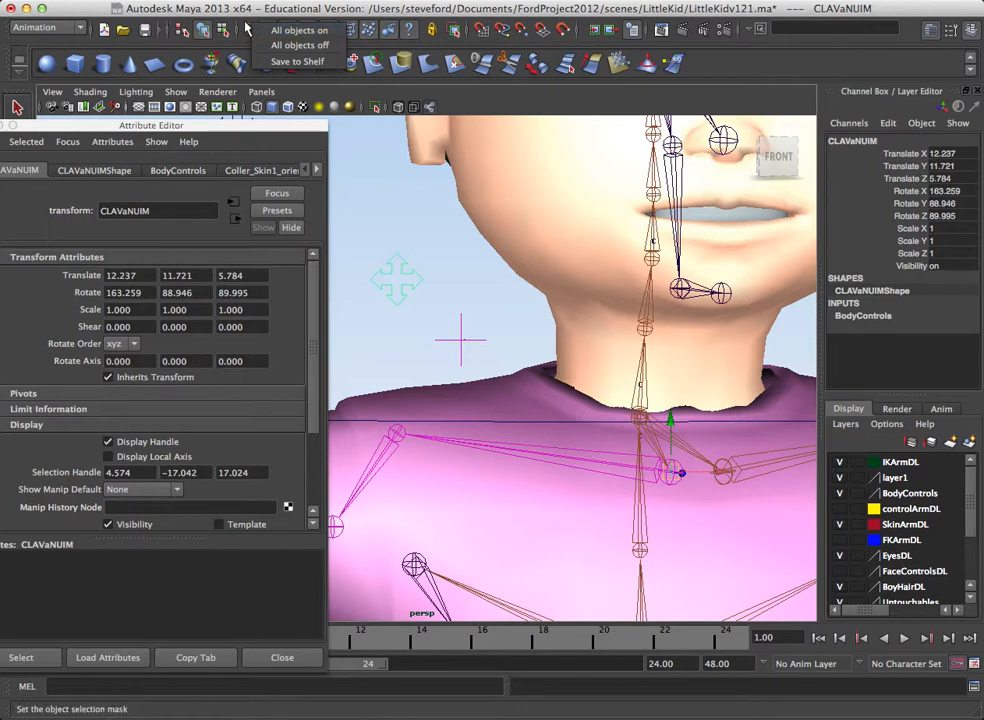
pyautogui.click(277, 10)
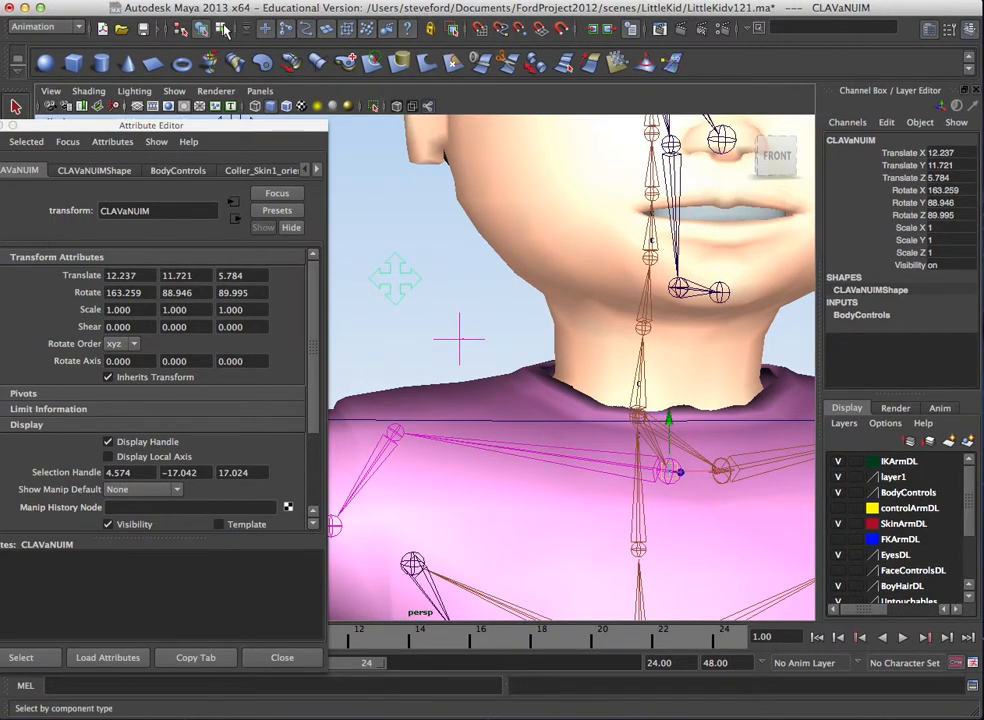
pyautogui.click(223, 28)
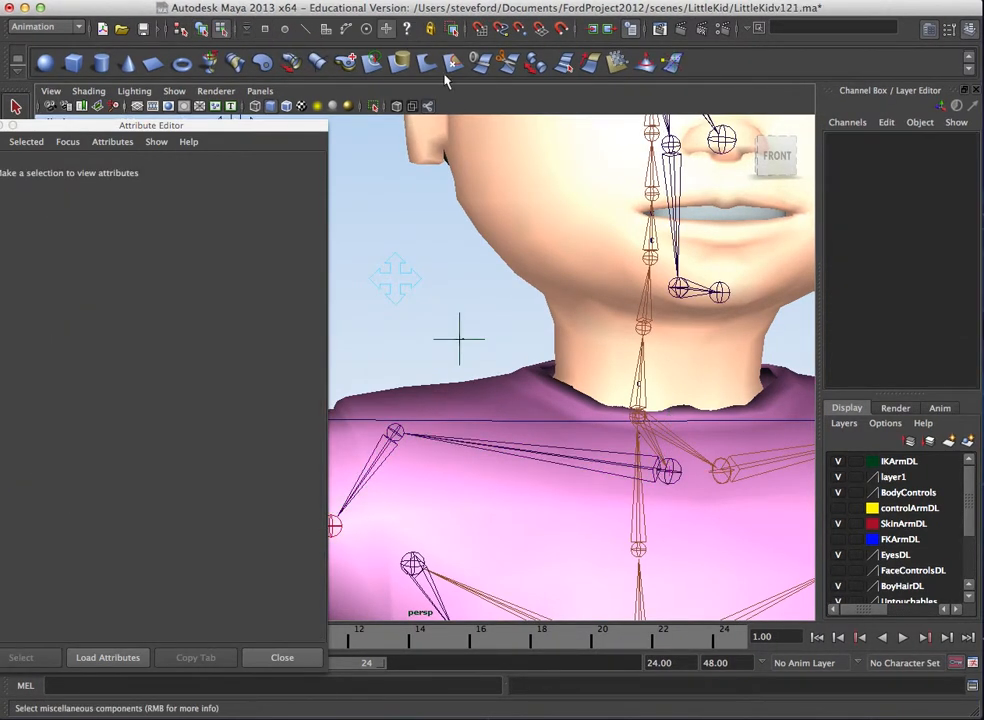
pyautogui.click(669, 470)
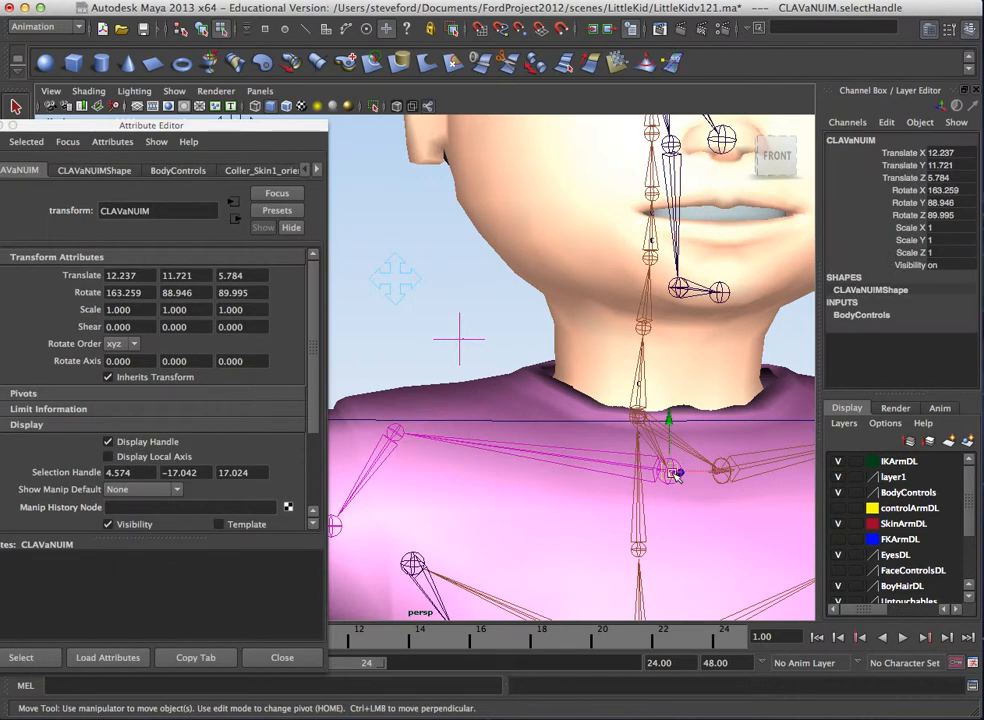
pyautogui.moveTo(669, 470); pyautogui.dragTo(455, 298)
pyautogui.click(492, 318)
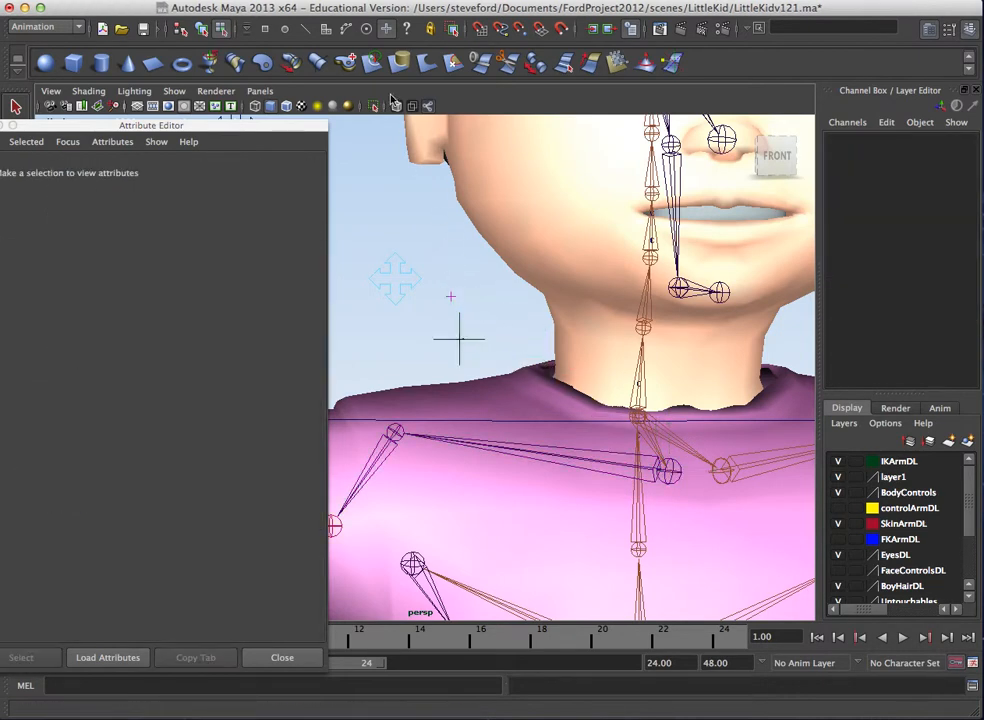
# Step: Return to object selection and test picking the clavicle control by its selection handle, arrow shape and surrounding area
pyautogui.click(450, 296)
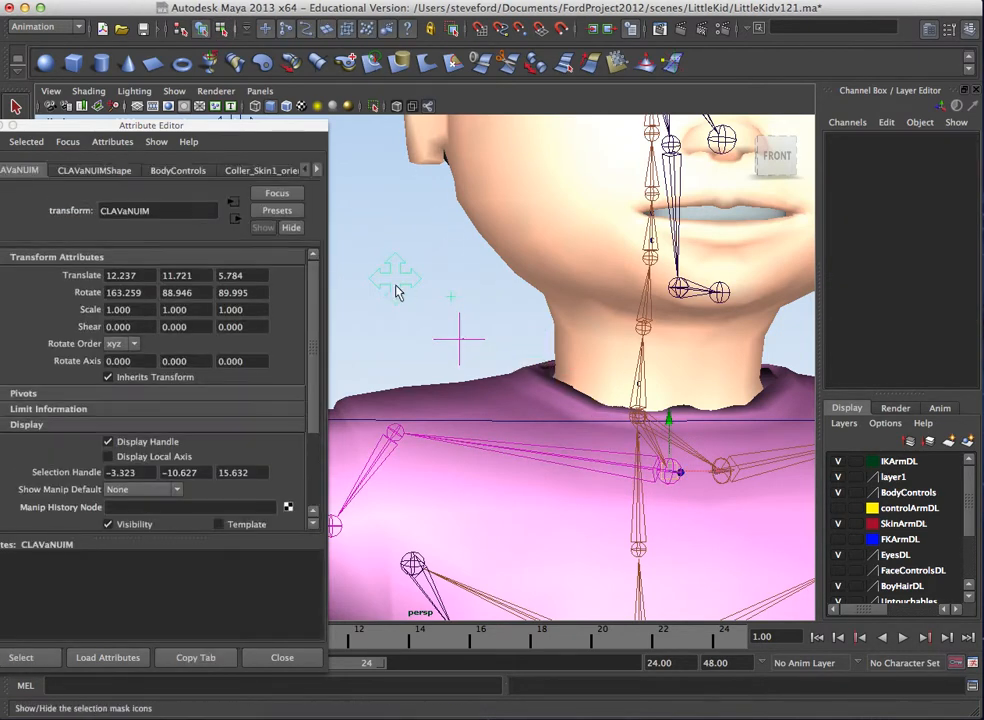
pyautogui.click(481, 302)
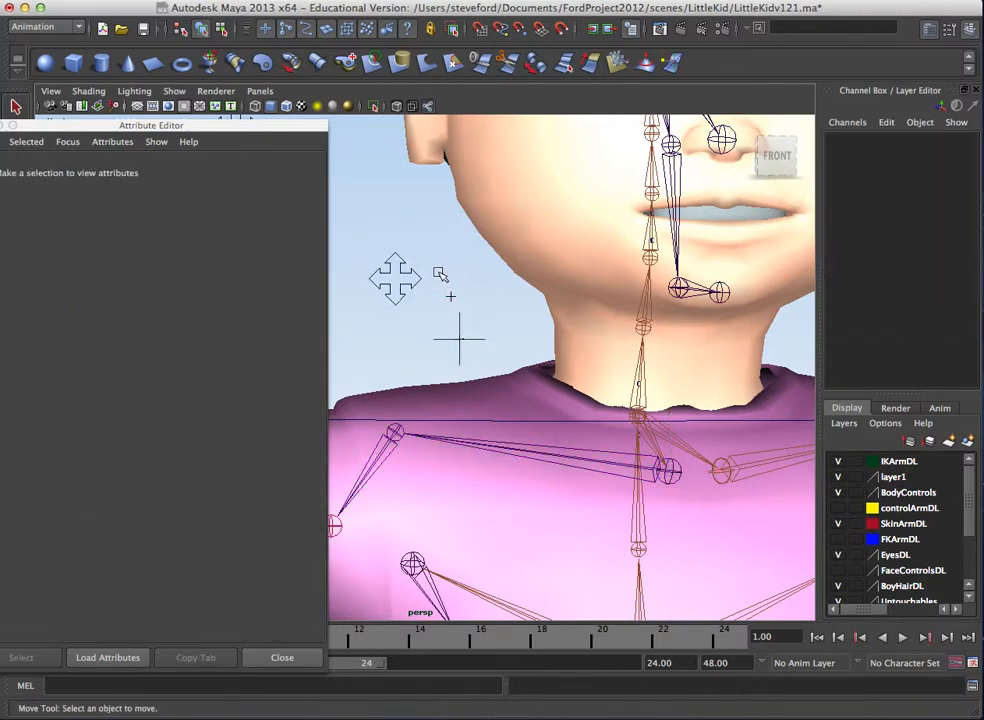
pyautogui.moveTo(439, 286); pyautogui.dragTo(471, 307)
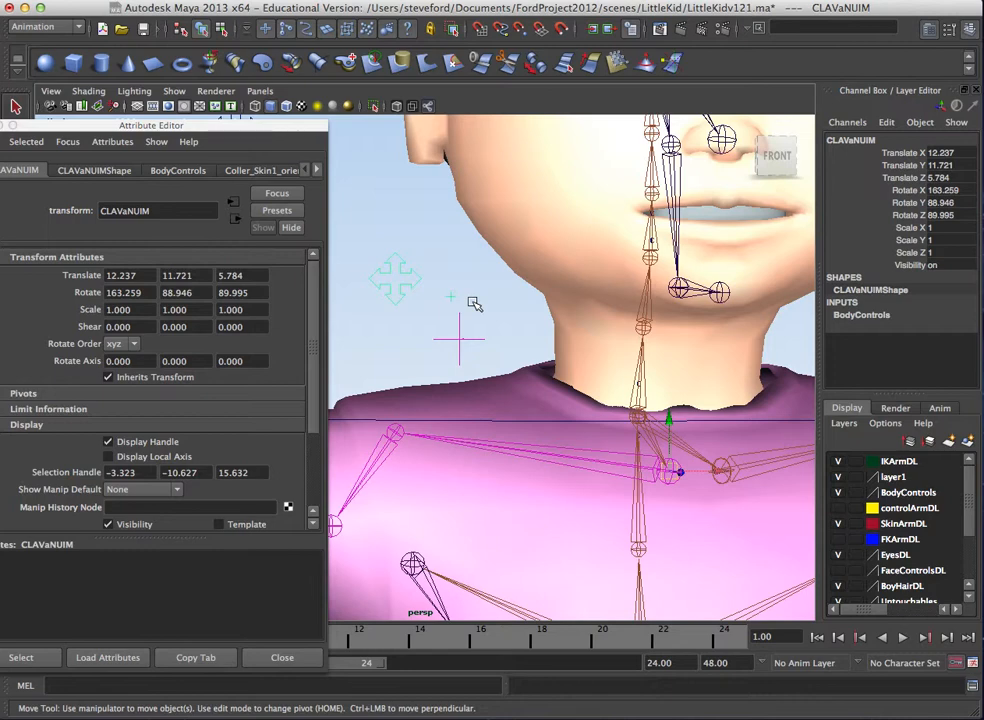
pyautogui.click(435, 318)
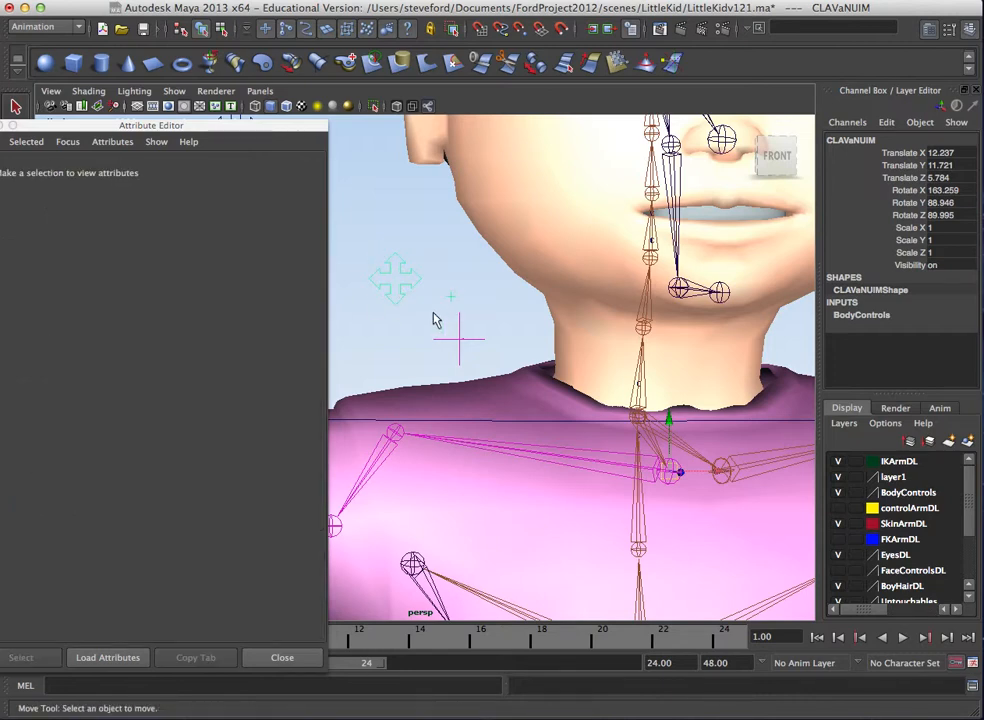
pyautogui.moveTo(377, 226); pyautogui.dragTo(540, 349)
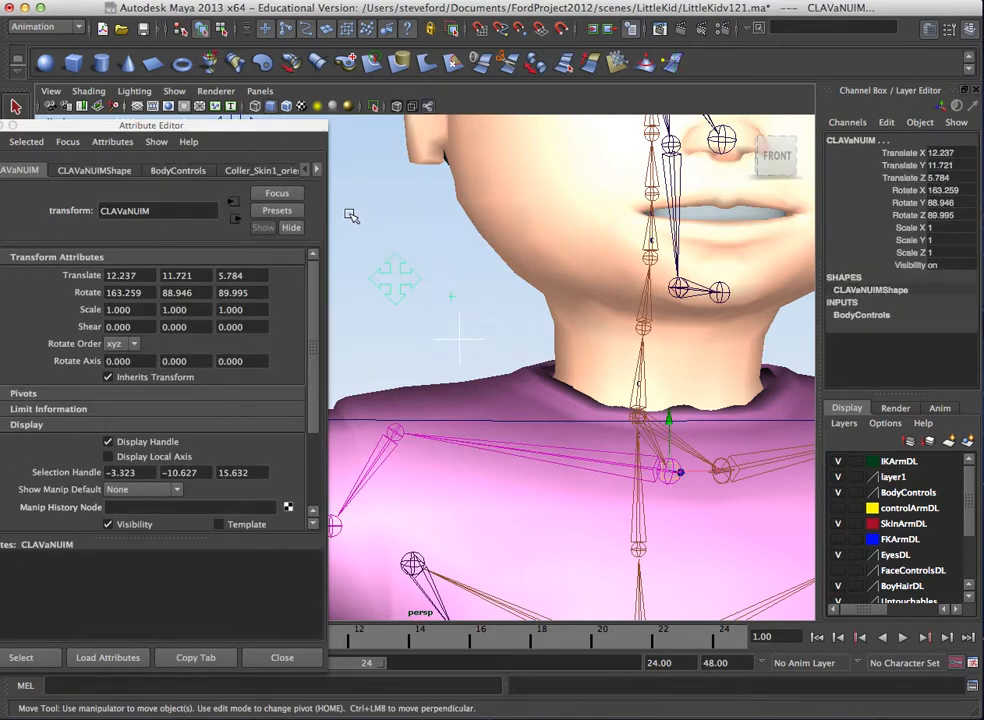
pyautogui.moveTo(351, 216); pyautogui.dragTo(487, 315)
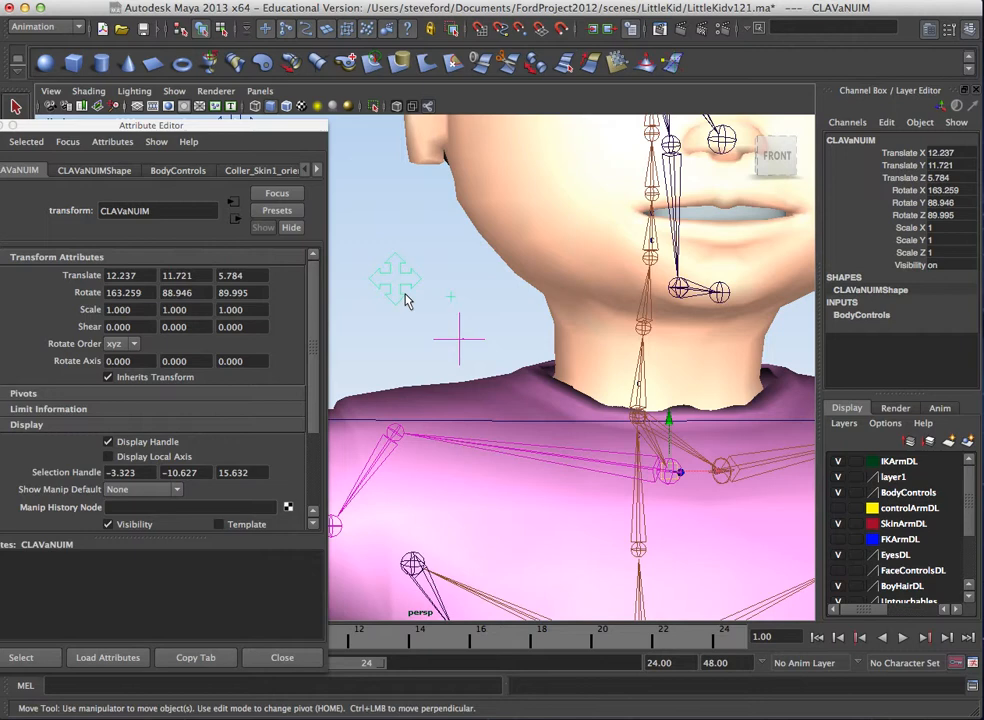
# Step: Exclude handle objects from the selection mask, then test box-selecting the spine joints around the neck and chest
pyautogui.rightClick(265, 29)
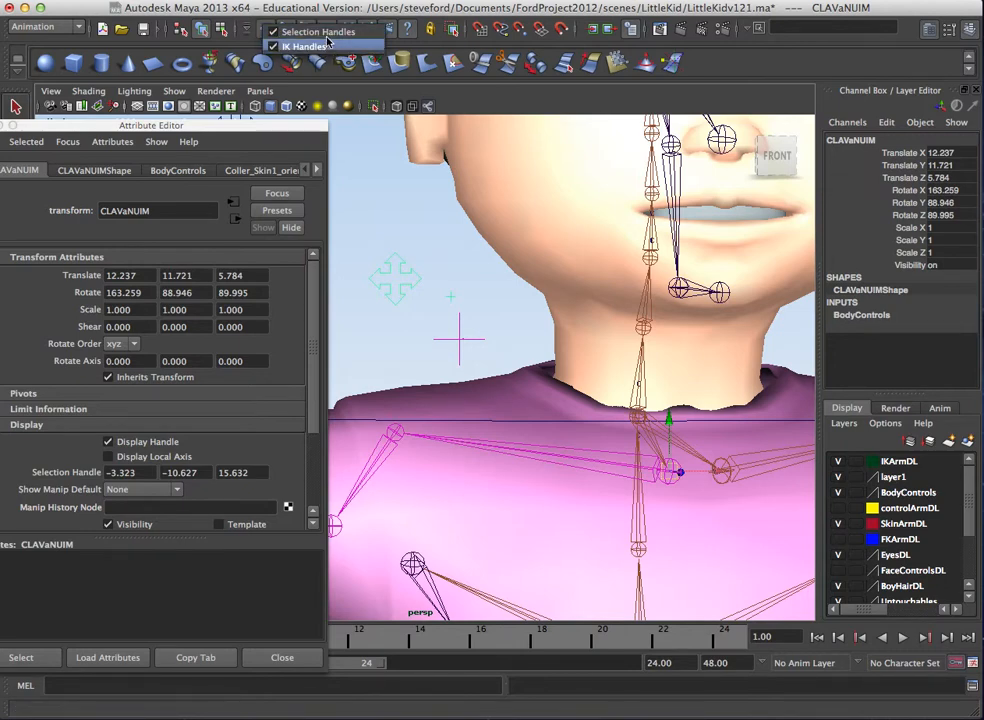
pyautogui.click(238, 33)
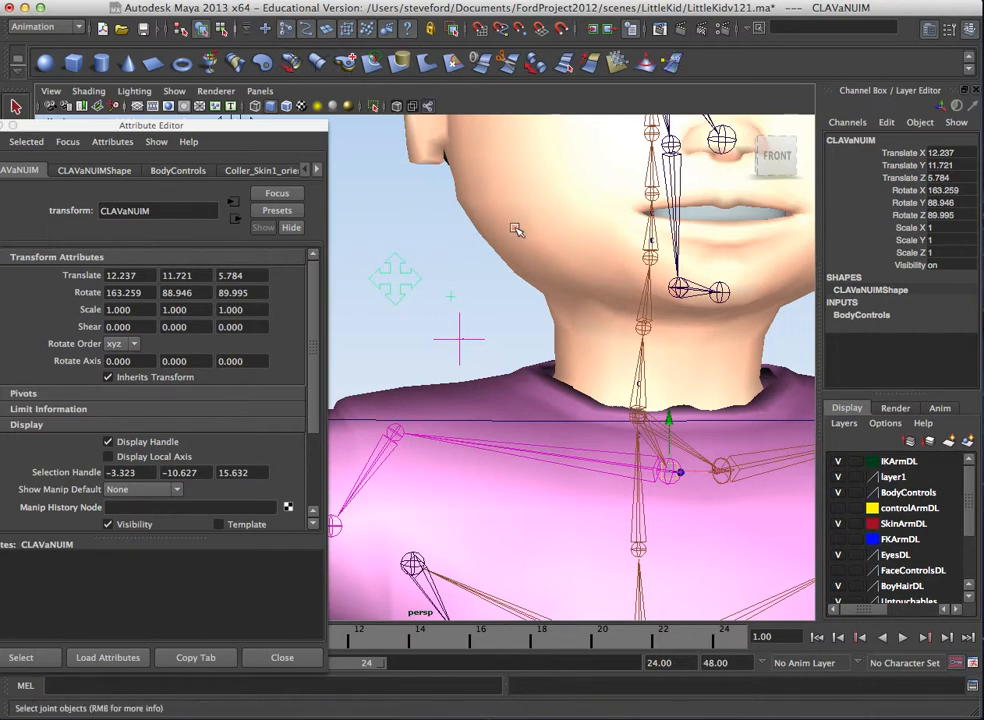
pyautogui.moveTo(557, 220); pyautogui.dragTo(575, 457)
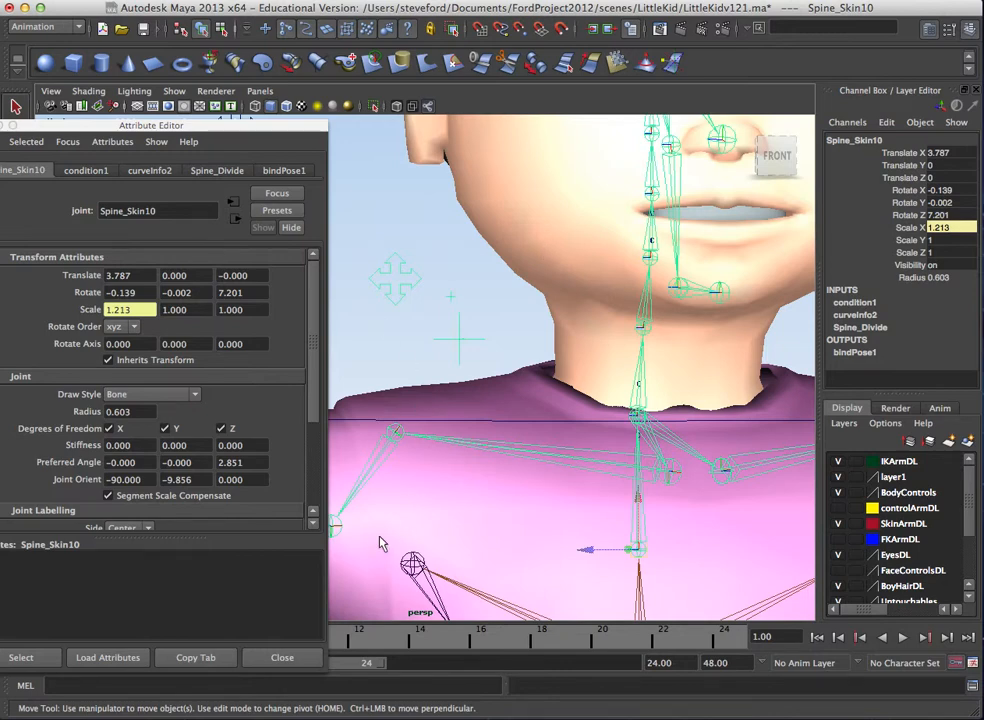
pyautogui.moveTo(378, 530); pyautogui.dragTo(496, 589)
pyautogui.moveTo(378, 531); pyautogui.dragTo(470, 592)
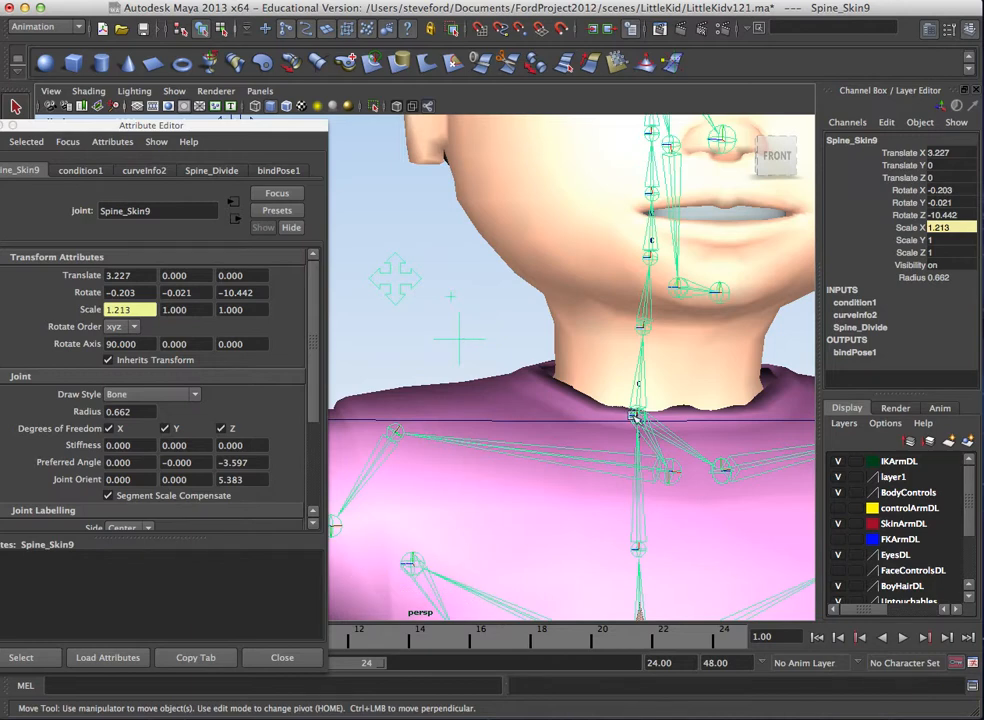
pyautogui.keyDown('alt'); pyautogui.moveTo(600, 466); pyautogui.dragTo(503, 420, button='right'); pyautogui.keyUp('alt')
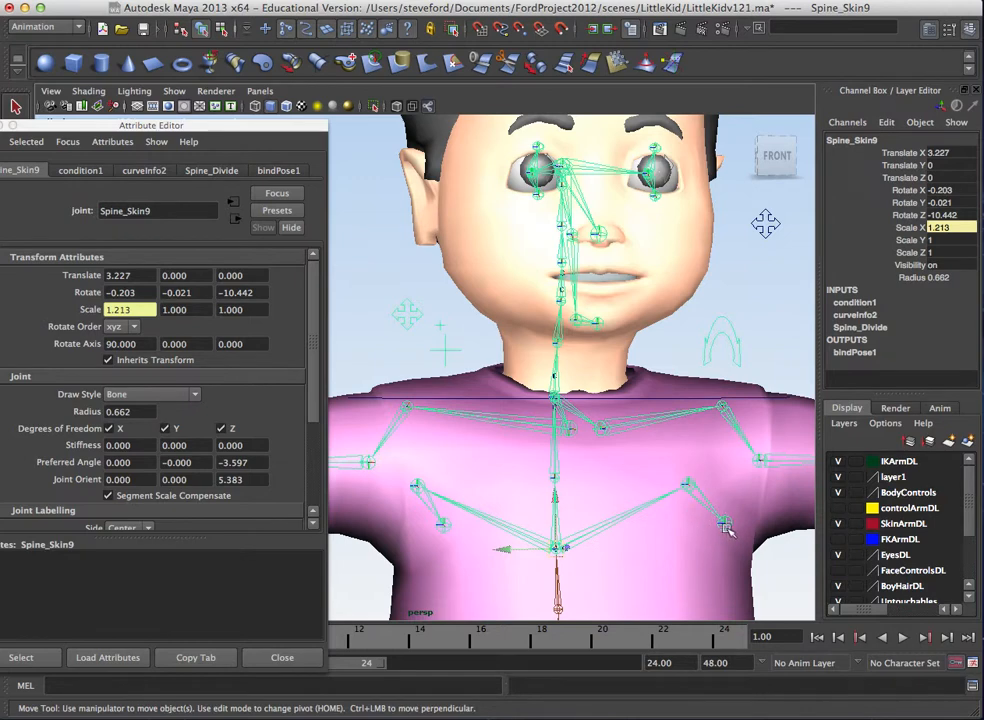
# Step: Try moving the left lower rib joint slightly, undo the move, and clear the selection
pyautogui.moveTo(726, 527); pyautogui.dragTo(733, 524)
pyautogui.press('super+z')
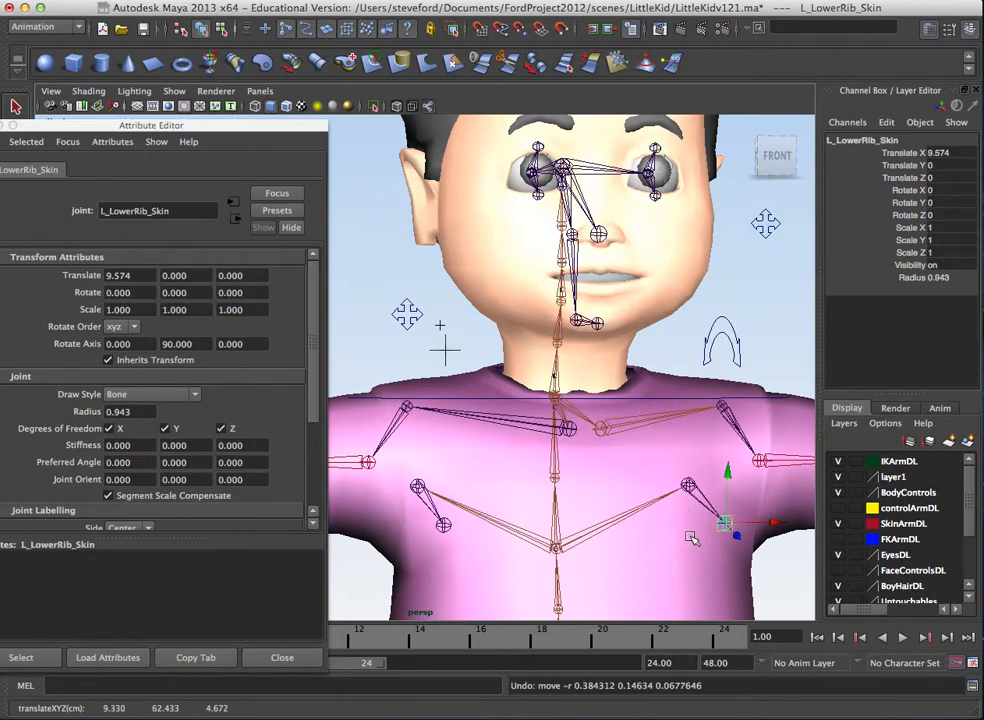
pyautogui.click(694, 545)
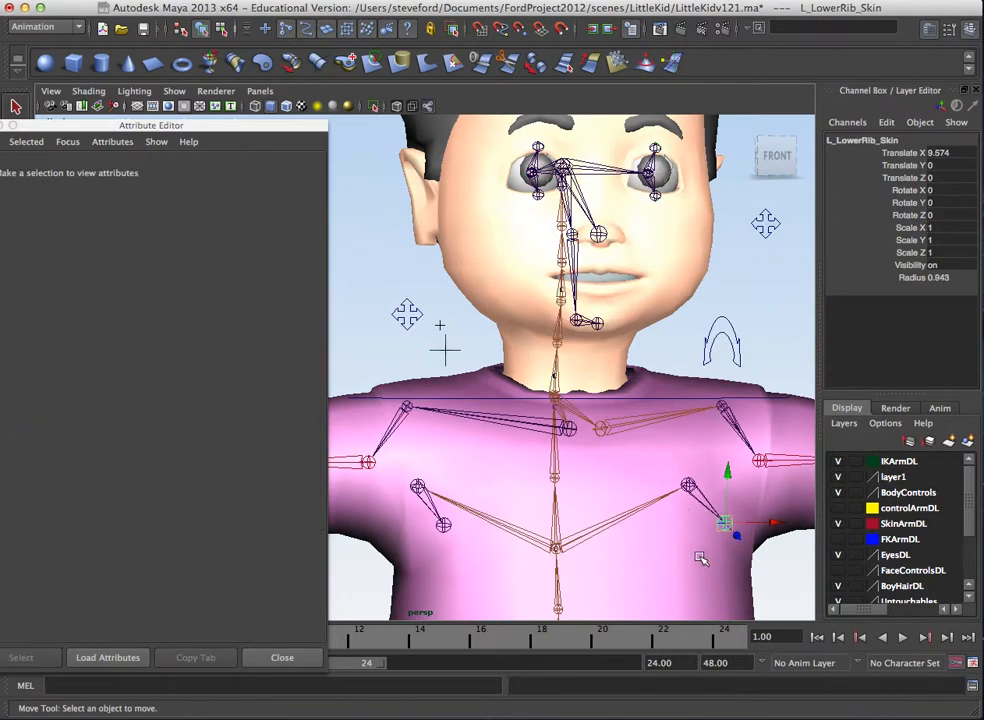
# Step: Exclude skeleton joints from the selection mask, then test selecting the curve controls, ending with the left pigtail control
pyautogui.rightClick(289, 28)
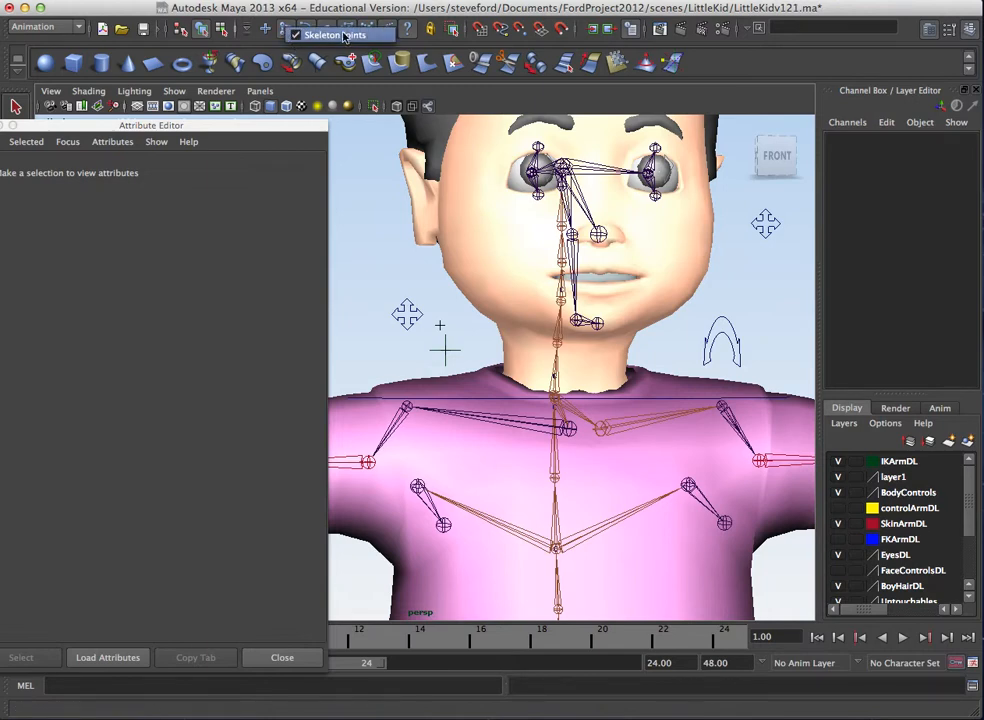
pyautogui.click(333, 37)
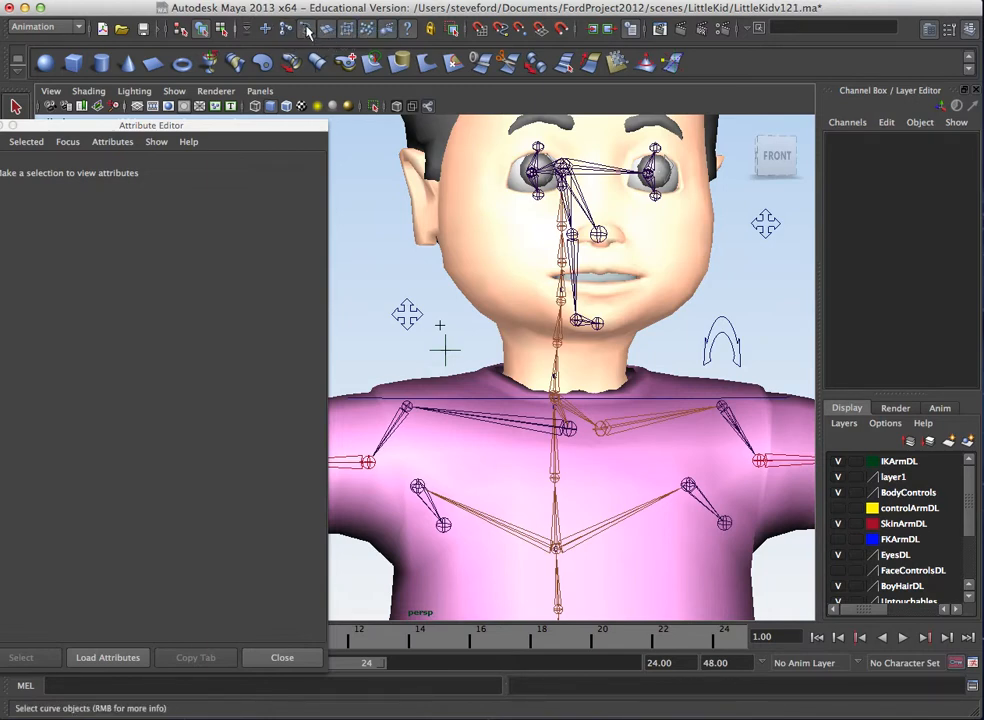
pyautogui.click(417, 314)
pyautogui.moveTo(746, 205); pyautogui.dragTo(780, 247)
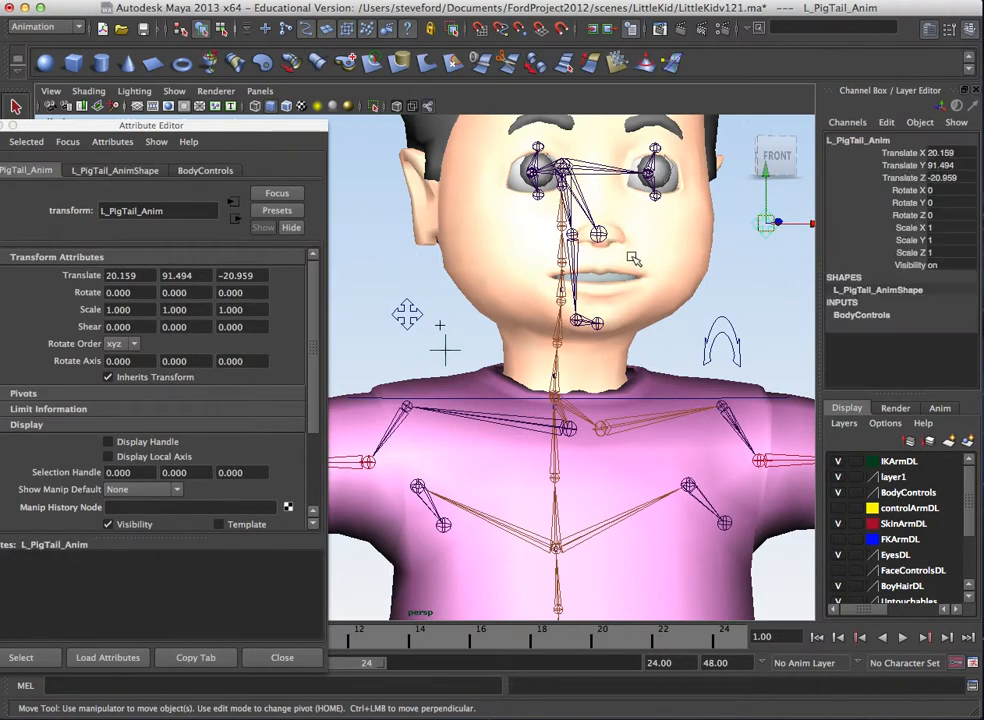
# Step: Select the head control curve, then the left hand control curve around the fingers
pyautogui.keyDown('alt'); pyautogui.moveTo(641, 343); pyautogui.dragTo(597, 460, button='middle'); pyautogui.keyUp('alt')
pyautogui.keyDown('alt'); pyautogui.moveTo(561, 354); pyautogui.dragTo(614, 276, button='right'); pyautogui.keyUp('alt')
pyautogui.click(596, 280)
pyautogui.keyDown('alt'); pyautogui.moveTo(596, 280); pyautogui.dragTo(509, 300); pyautogui.keyUp('alt')
pyautogui.keyDown('alt'); pyautogui.moveTo(609, 413); pyautogui.dragTo(607, 408); pyautogui.keyUp('alt')
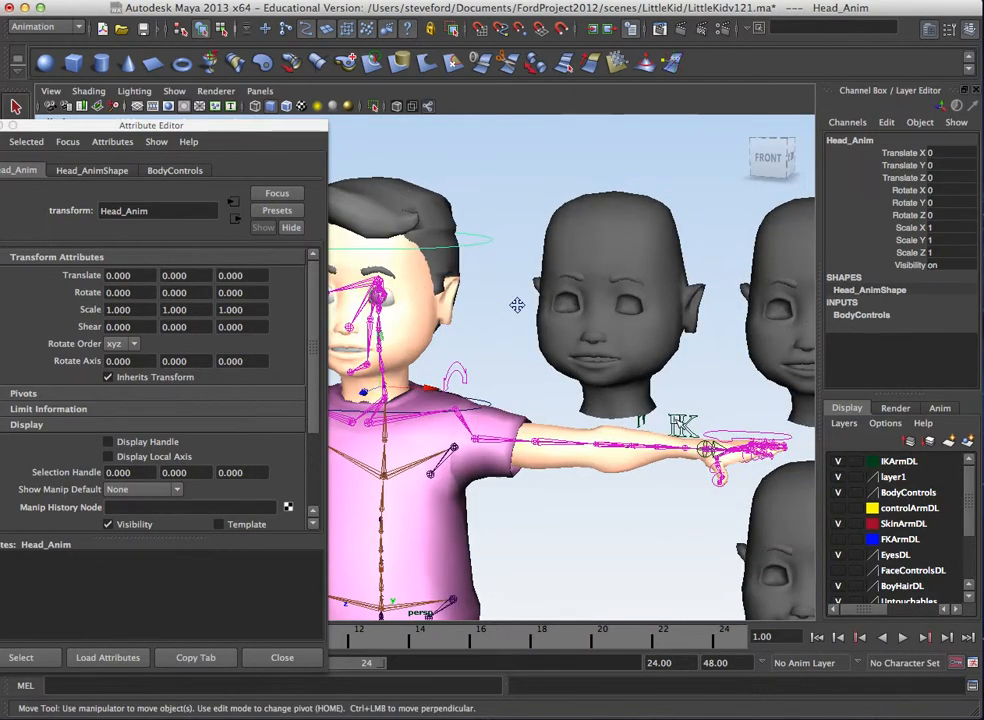
pyautogui.keyDown('alt'); pyautogui.moveTo(681, 423); pyautogui.dragTo(733, 428); pyautogui.keyUp('alt')
pyautogui.click(726, 428)
pyautogui.click(726, 429)
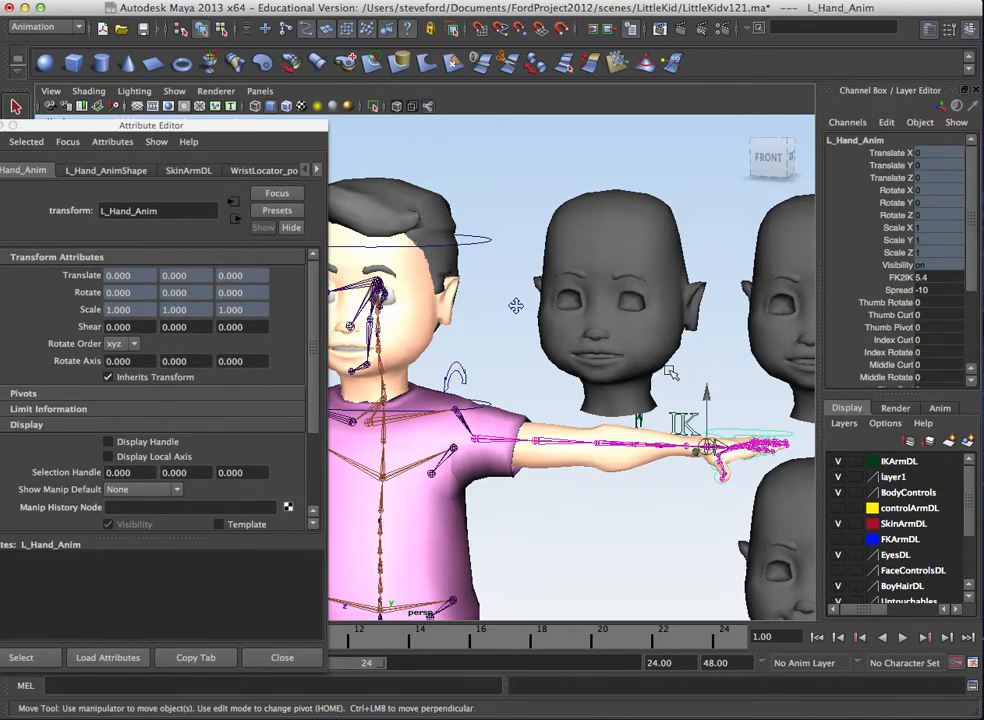
# Step: Set the left hand control's Curl and Rotate channels for the index, middle and ring fingers to -0.2
pyautogui.moveTo(971, 236); pyautogui.dragTo(968, 309)
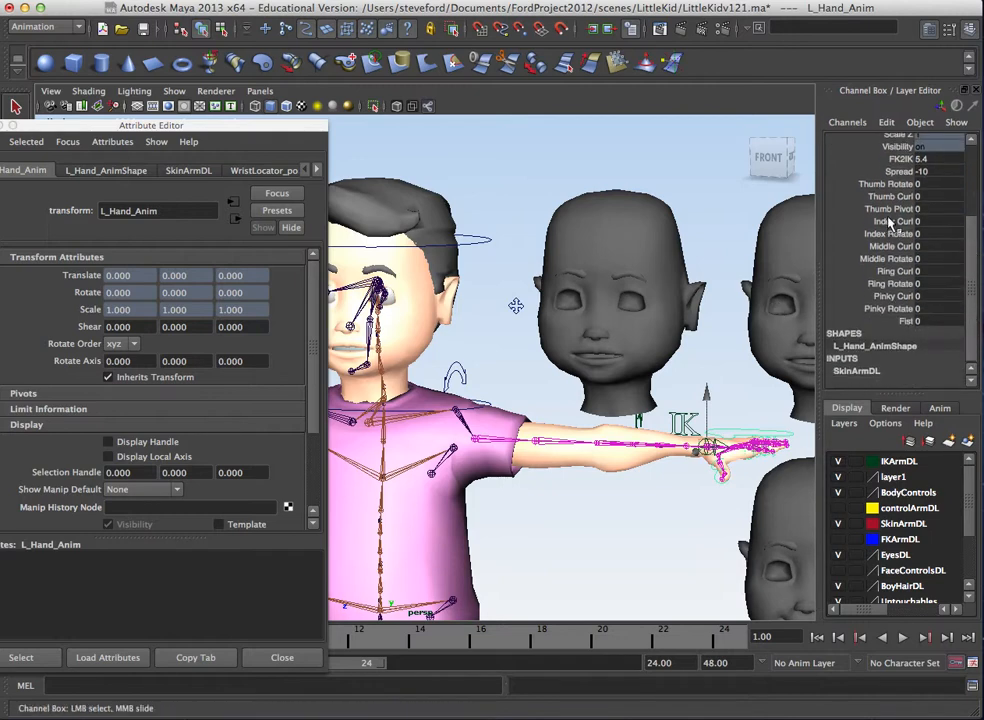
pyautogui.moveTo(888, 221); pyautogui.dragTo(884, 284)
pyautogui.moveTo(703, 293); pyautogui.dragTo(705, 262, button='middle')
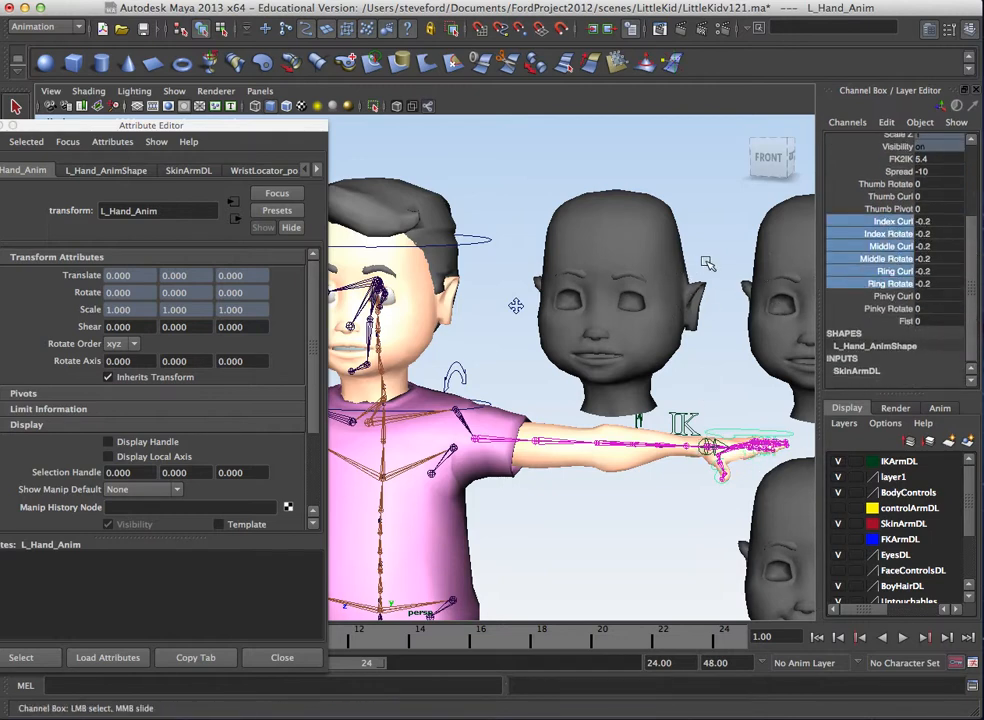
# Step: Rotate the left arm's IK control about its Z axis to -5.247 degrees
pyautogui.click(699, 420)
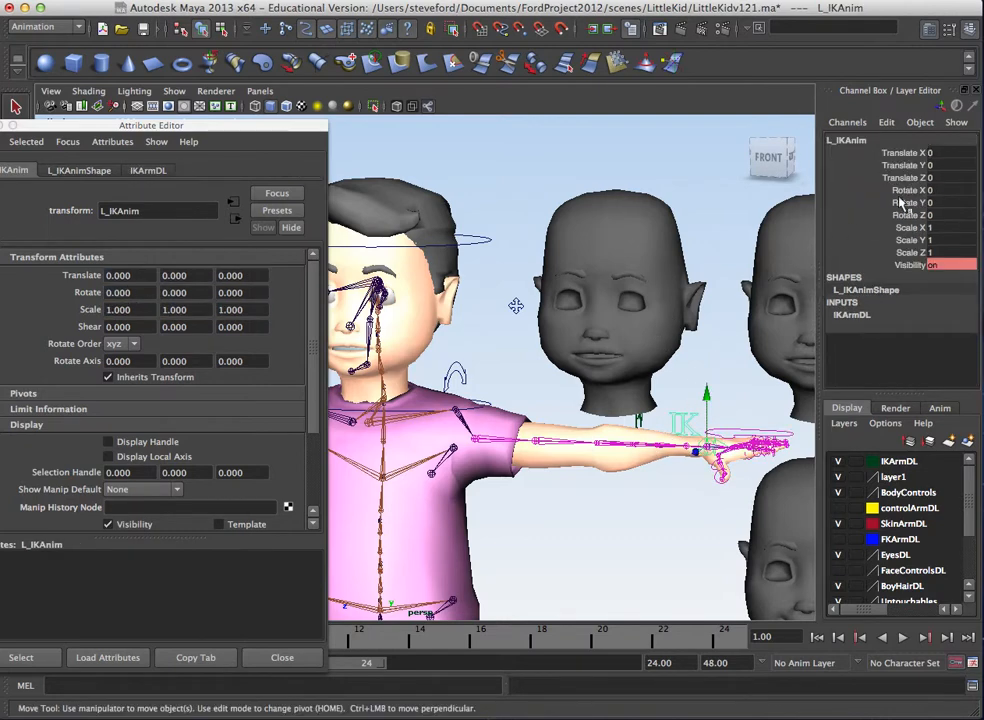
pyautogui.click(906, 191)
pyautogui.moveTo(702, 380)
pyautogui.mouseDown()
pyautogui.moveTo(686, 412)
pyautogui.moveTo(698, 386)
pyautogui.moveTo(728, 398)
pyautogui.moveTo(714, 386)
pyautogui.mouseUp()
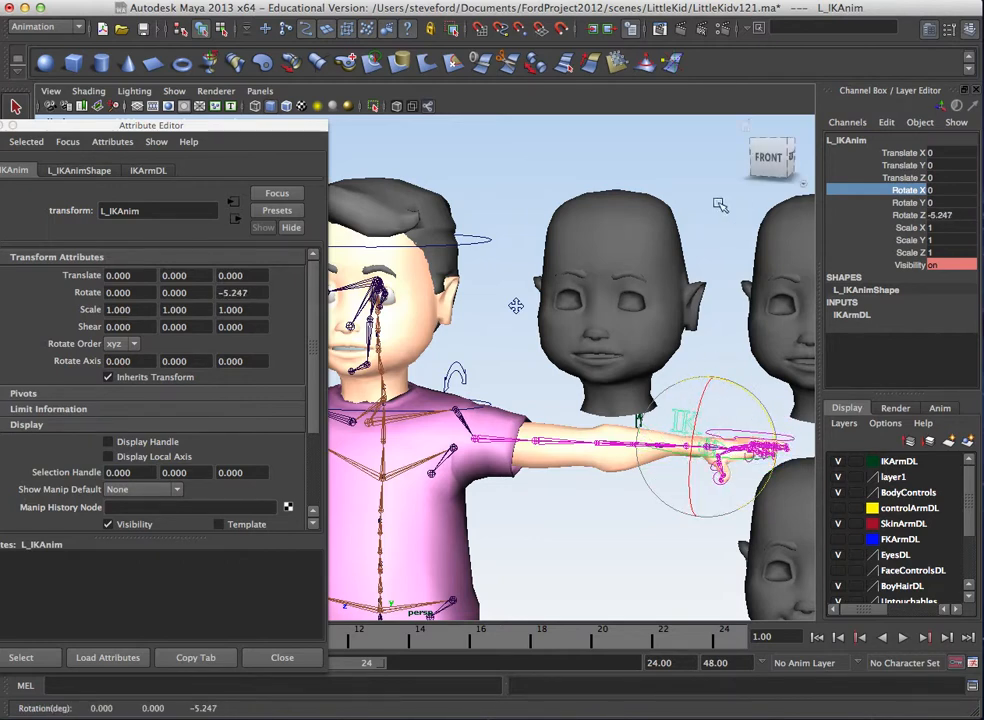
pyautogui.click(967, 215)
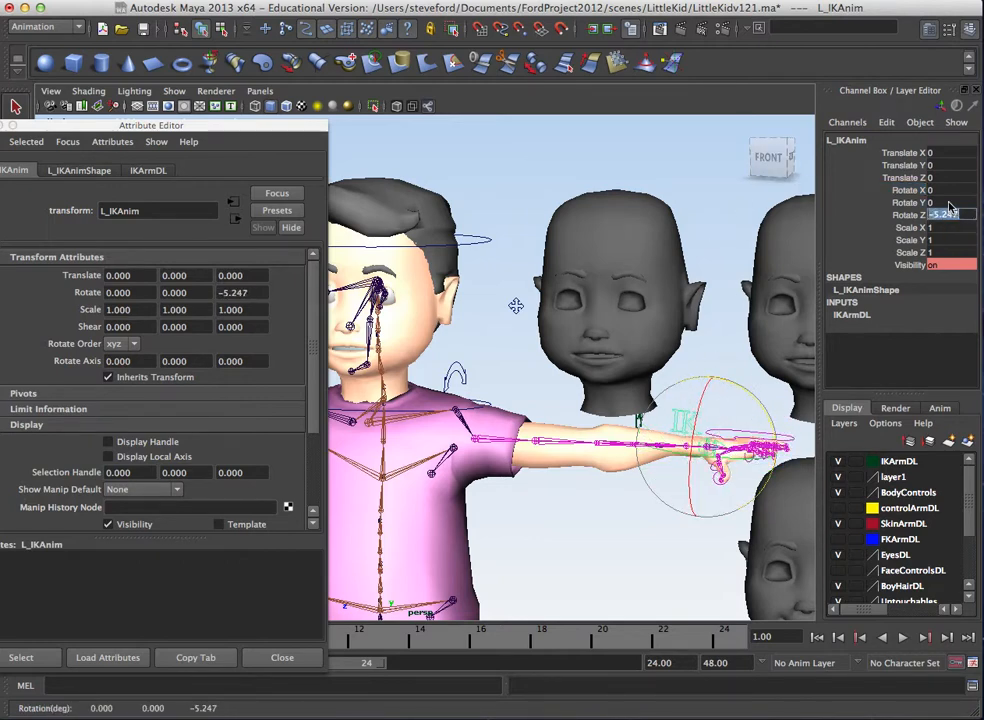
# Step: Exclude curve objects from the selection mask, then test selecting the shirt geometry and the left arm geometry
pyautogui.rightClick(307, 33)
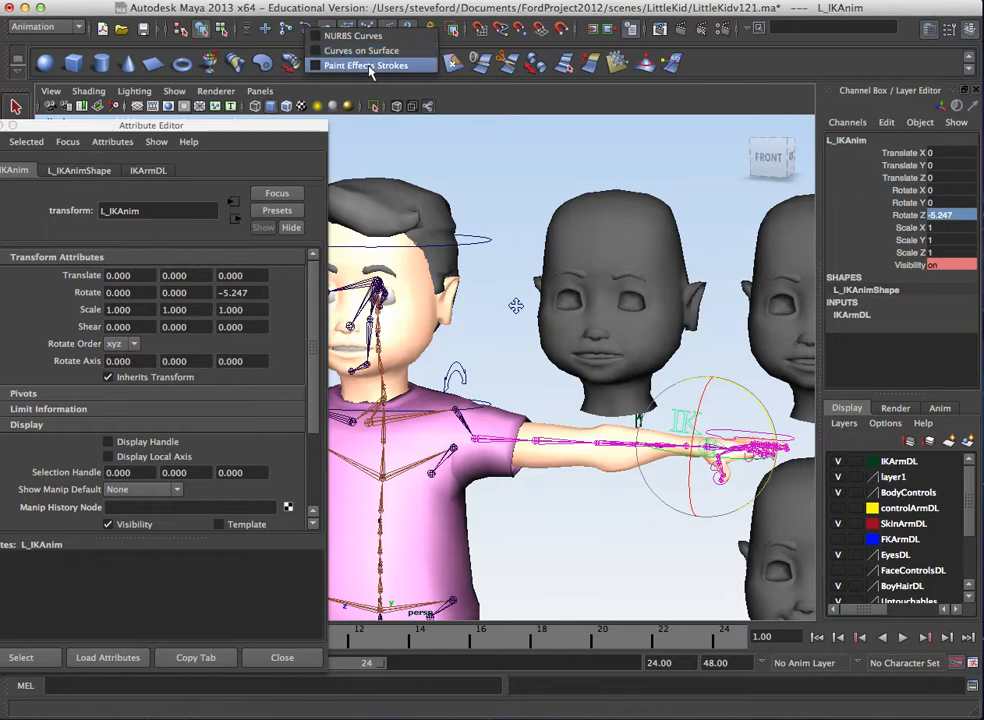
pyautogui.click(337, 37)
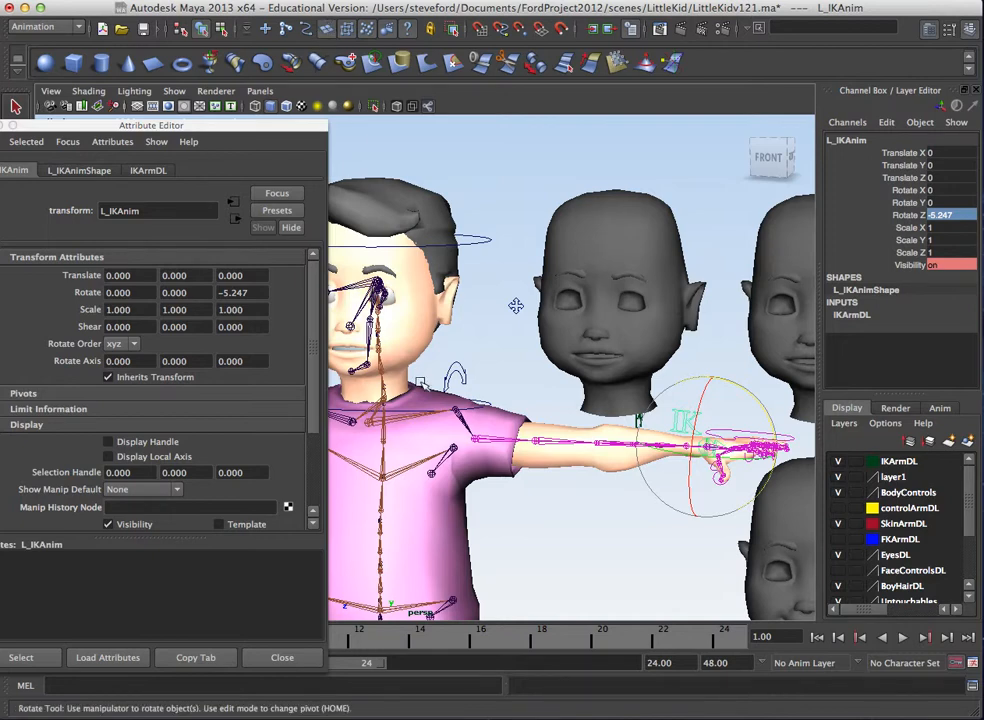
pyautogui.click(409, 452)
pyautogui.press('w')
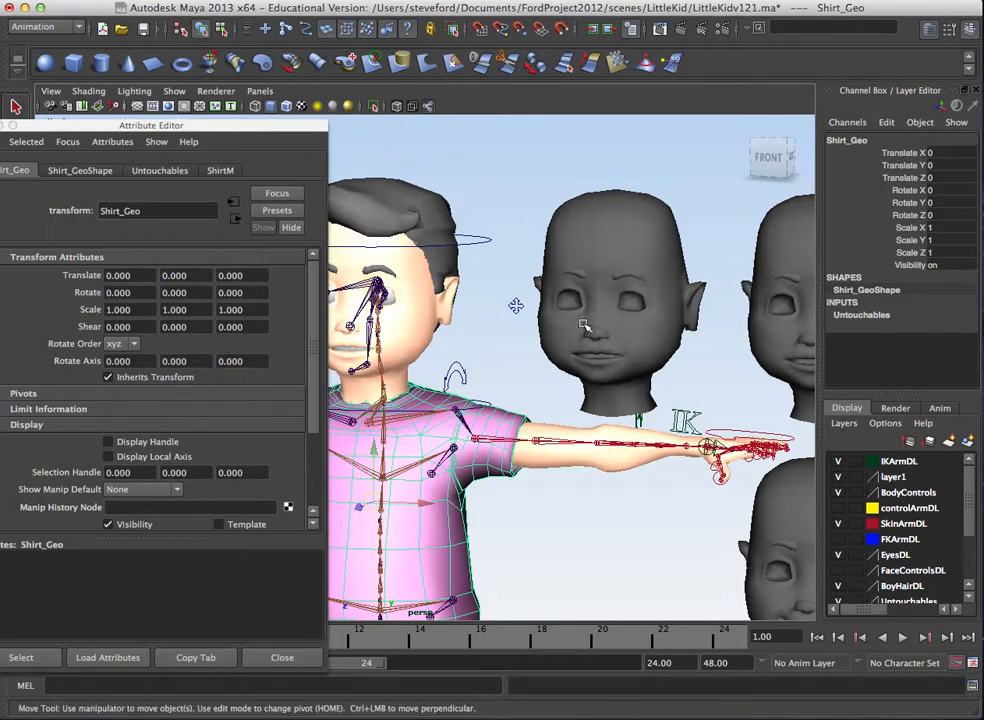
pyautogui.click(554, 506)
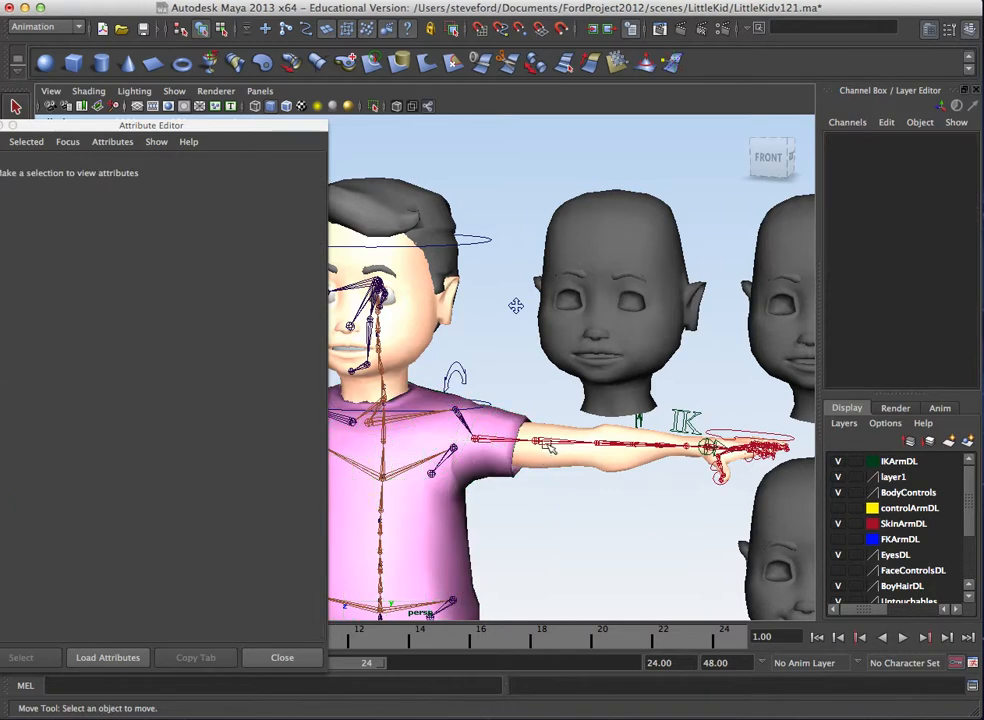
pyautogui.click(548, 446)
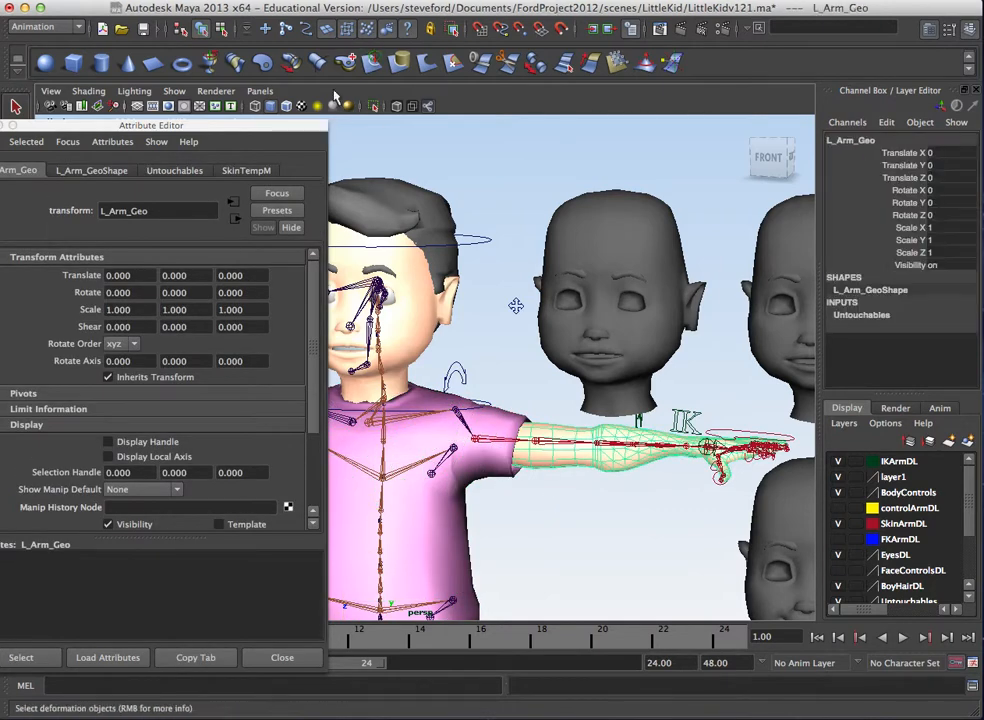
# Step: Check which surface types the selection mask allows, then shift the Attribute Editor aside to uncover the character
pyautogui.rightClick(326, 31)
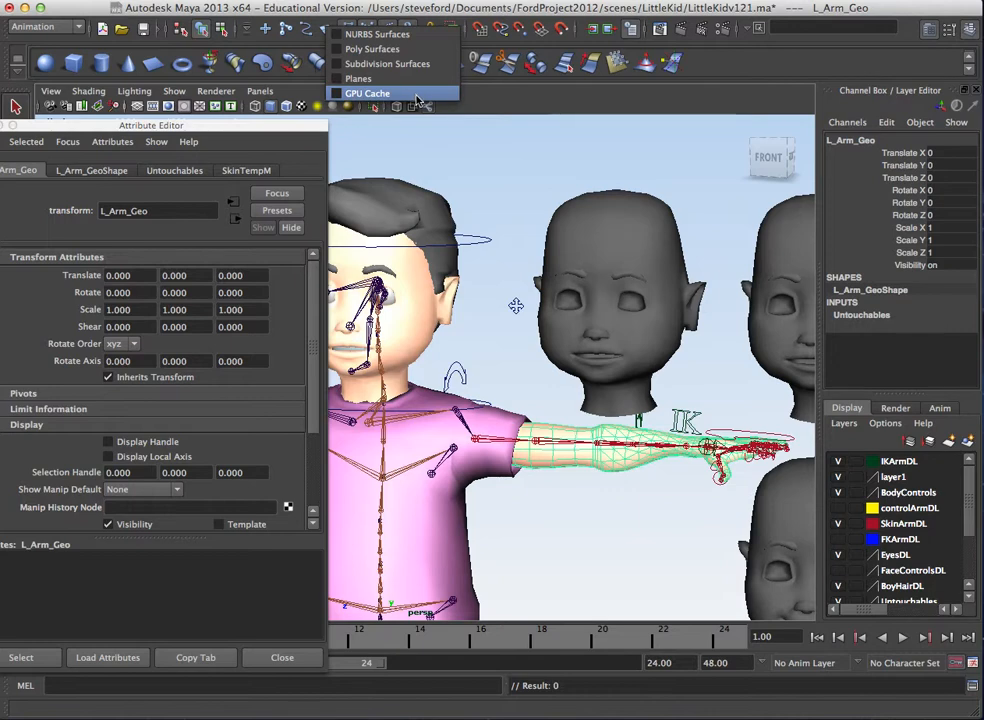
pyautogui.click(456, 157)
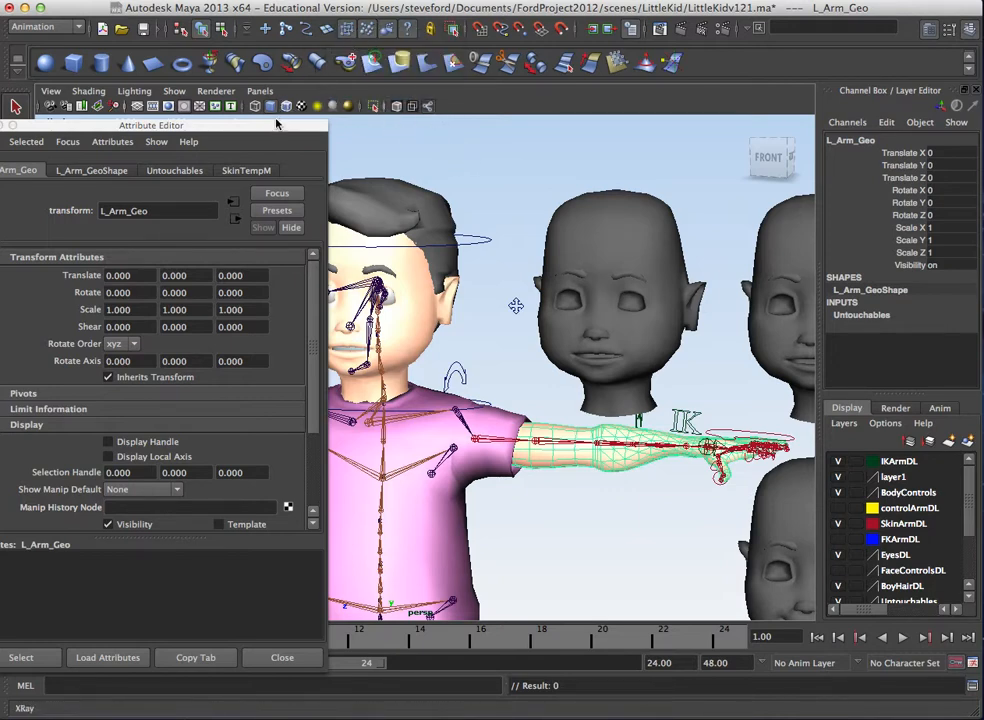
pyautogui.moveTo(301, 126); pyautogui.dragTo(194, 122)
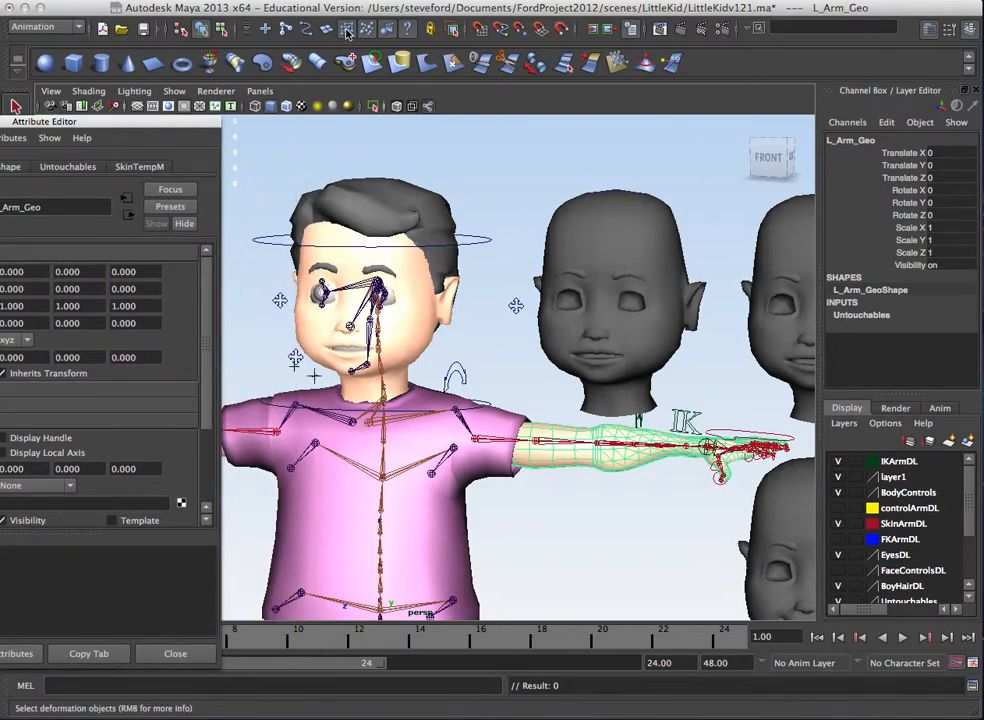
# Step: Clear the arm selection, allow curve objects in the selection mask, and select the left foot control curve with the Move tool
pyautogui.keyDown('alt'); pyautogui.moveTo(625, 300); pyautogui.dragTo(539, 299, button='right'); pyautogui.keyUp('alt')
pyautogui.keyDown('alt'); pyautogui.moveTo(539, 299); pyautogui.dragTo(623, 169, button='middle'); pyautogui.keyUp('alt')
pyautogui.keyDown('alt'); pyautogui.moveTo(510, 352); pyautogui.dragTo(452, 289, button='middle'); pyautogui.keyUp('alt')
pyautogui.keyDown('alt'); pyautogui.moveTo(500, 350); pyautogui.dragTo(400, 385); pyautogui.keyUp('alt')
pyautogui.keyDown('alt'); pyautogui.moveTo(469, 309); pyautogui.dragTo(459, 300, button='middle'); pyautogui.keyUp('alt')
pyautogui.keyDown('alt'); pyautogui.moveTo(459, 300); pyautogui.dragTo(420, 318, button='right'); pyautogui.keyUp('alt')
pyautogui.click(420, 406)
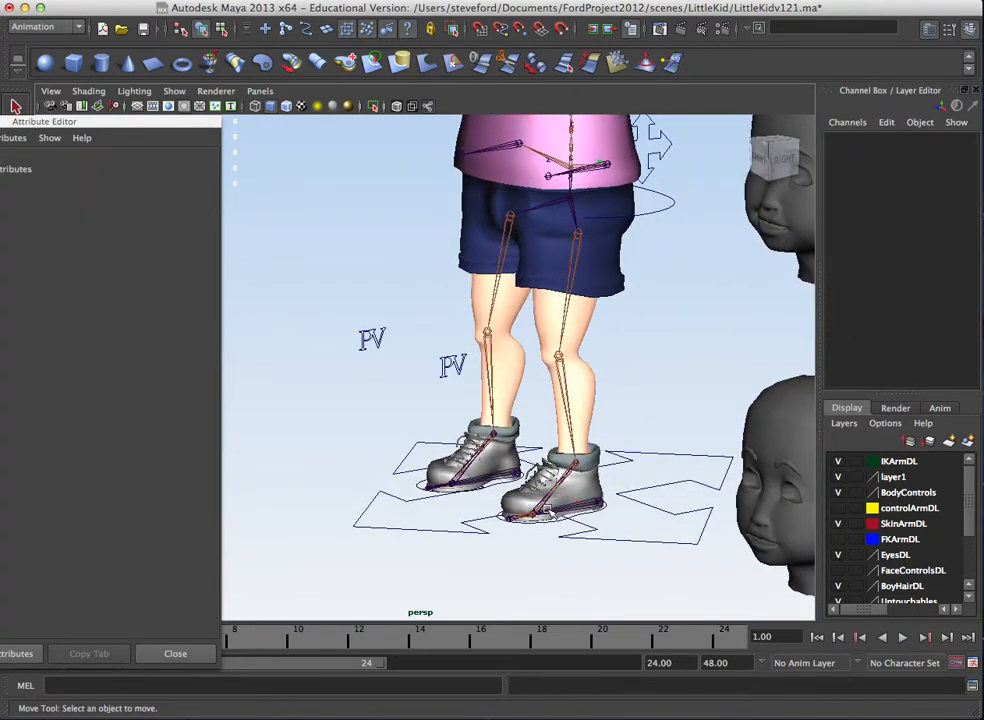
pyautogui.keyDown('alt'); pyautogui.moveTo(549, 524); pyautogui.dragTo(573, 542); pyautogui.keyUp('alt')
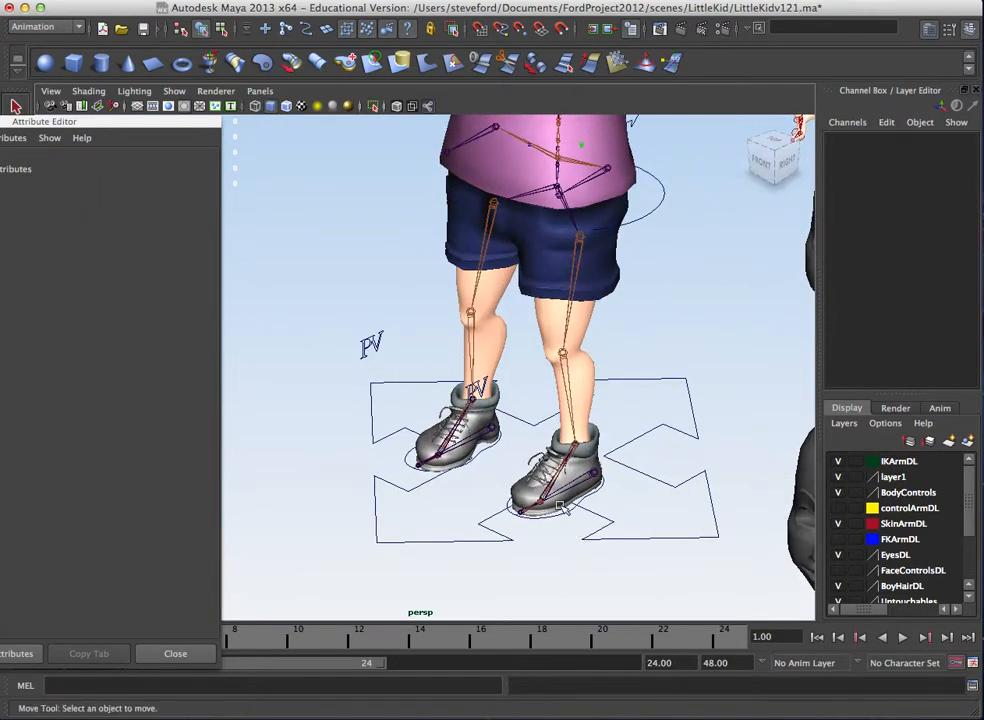
pyautogui.click(306, 33)
pyautogui.press('w')
pyautogui.click(558, 514)
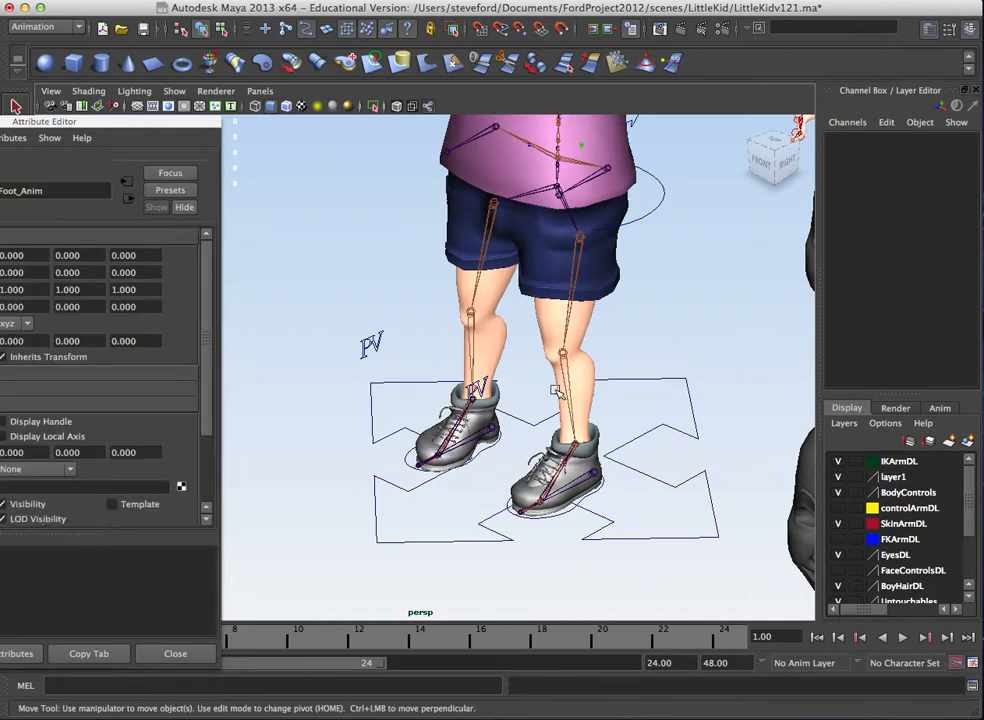
# Step: Try raising the left foot control and then the right foot control, undoing each move
pyautogui.keyDown('alt'); pyautogui.moveTo(549, 419); pyautogui.dragTo(538, 360, button='middle'); pyautogui.keyUp('alt')
pyautogui.moveTo(567, 343); pyautogui.dragTo(573, 292)
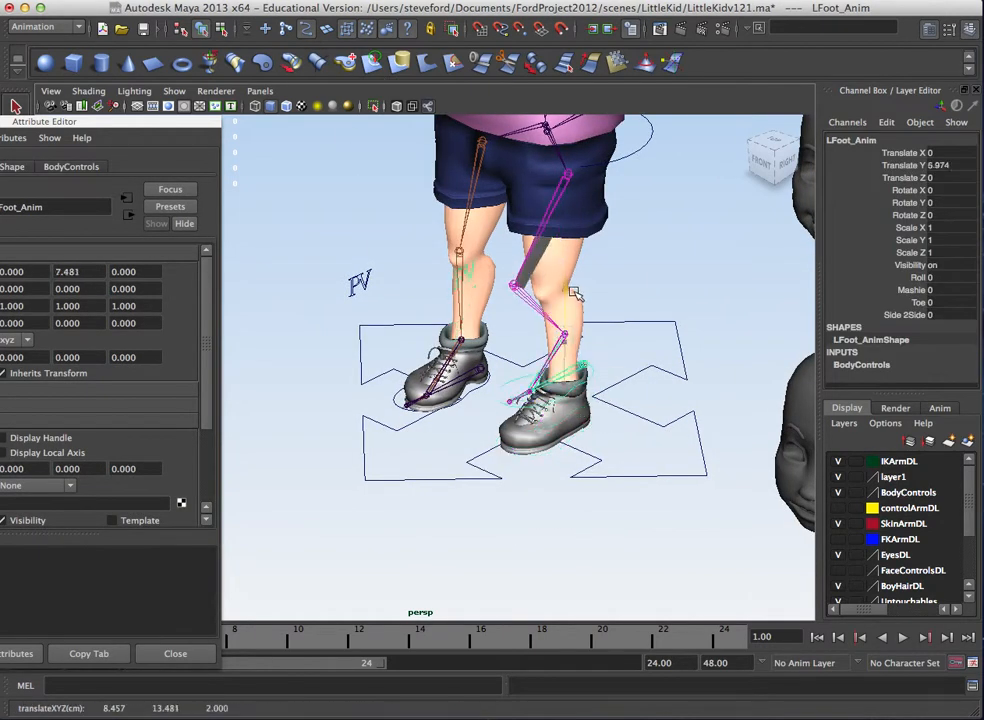
pyautogui.hotkey('ctrl', 'z')
pyautogui.click(490, 345)
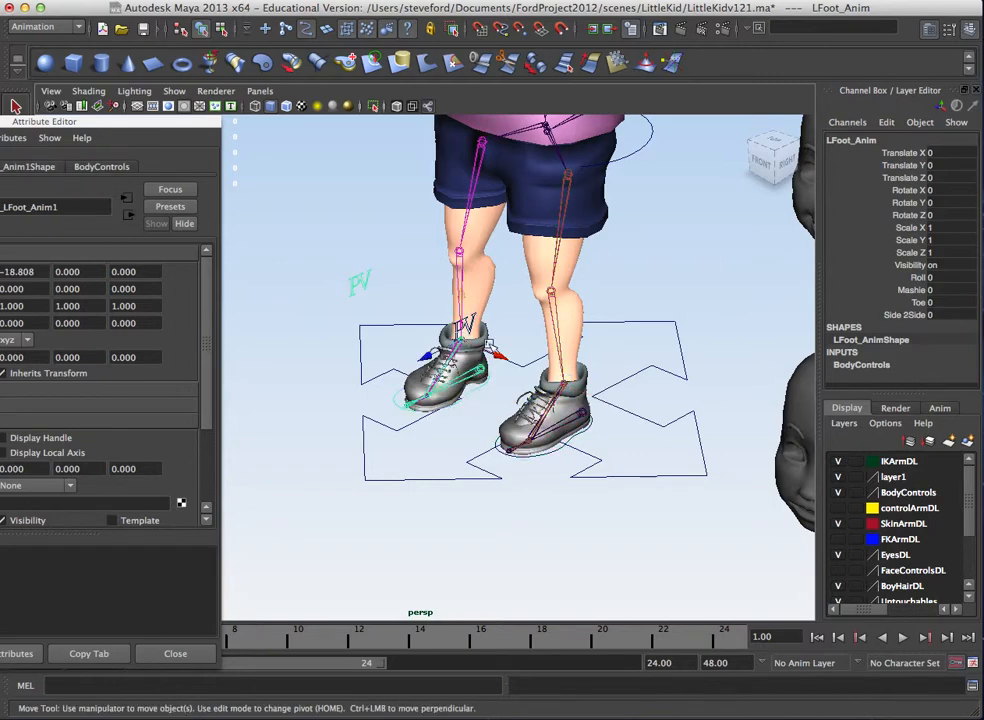
pyautogui.moveTo(466, 297); pyautogui.dragTo(472, 257)
pyautogui.hotkey('ctrl', 'z')
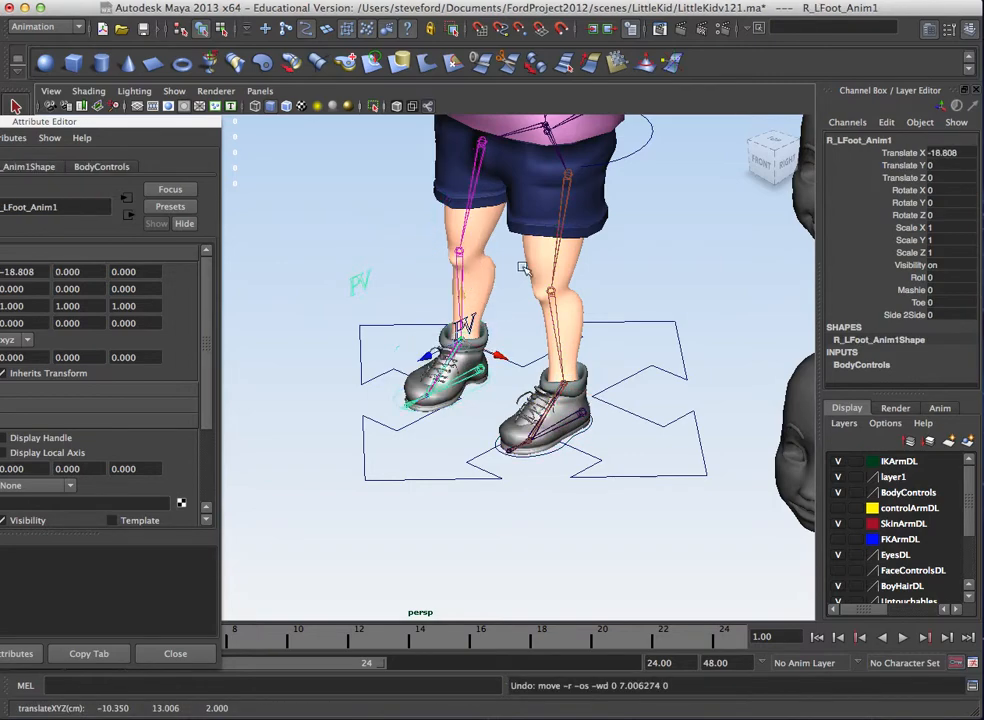
# Step: Test selecting the neutral grey head beside the character, then select the smiling FaceSmile head in the row above
pyautogui.keyDown('alt'); pyautogui.moveTo(523, 268); pyautogui.dragTo(435, 472, button='middle'); pyautogui.keyUp('alt')
pyautogui.keyDown('alt'); pyautogui.moveTo(435, 472); pyautogui.dragTo(370, 470, button='right'); pyautogui.keyUp('alt')
pyautogui.keyDown('alt'); pyautogui.moveTo(420, 470); pyautogui.dragTo(520, 384); pyautogui.keyUp('alt')
pyautogui.keyDown('alt'); pyautogui.moveTo(520, 384); pyautogui.dragTo(441, 574, button='middle'); pyautogui.keyUp('alt')
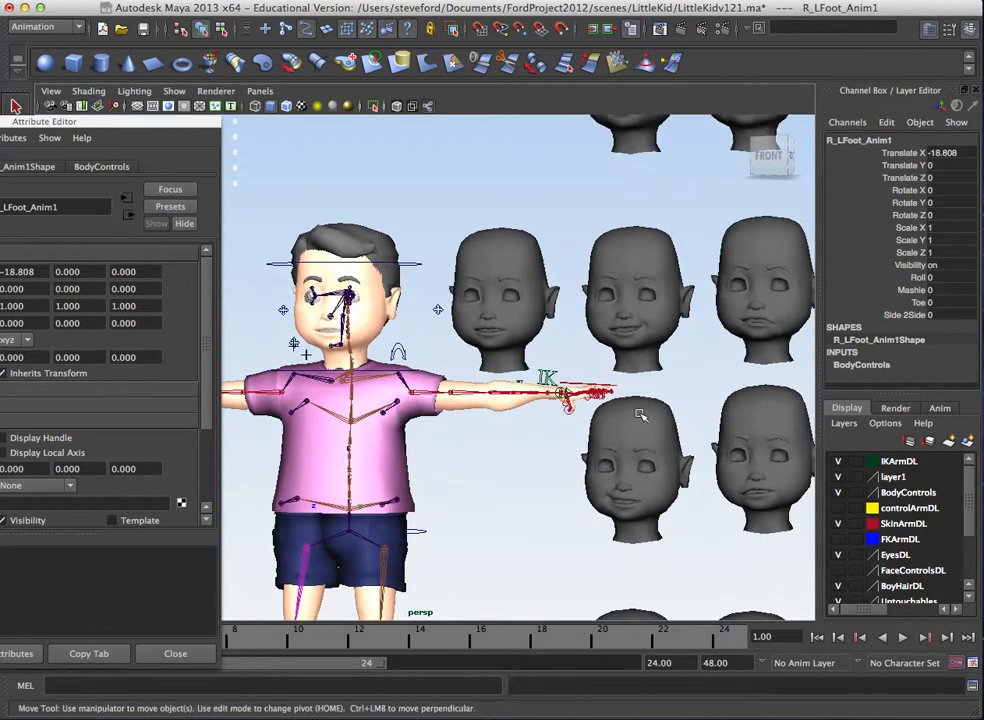
pyautogui.keyDown('alt'); pyautogui.moveTo(758, 357); pyautogui.dragTo(432, 334, button='right'); pyautogui.keyUp('alt')
pyautogui.keyDown('alt'); pyautogui.moveTo(518, 388); pyautogui.dragTo(499, 496, button='middle'); pyautogui.keyUp('alt')
pyautogui.keyDown('alt'); pyautogui.moveTo(499, 496); pyautogui.dragTo(718, 368, button='right'); pyautogui.keyUp('alt')
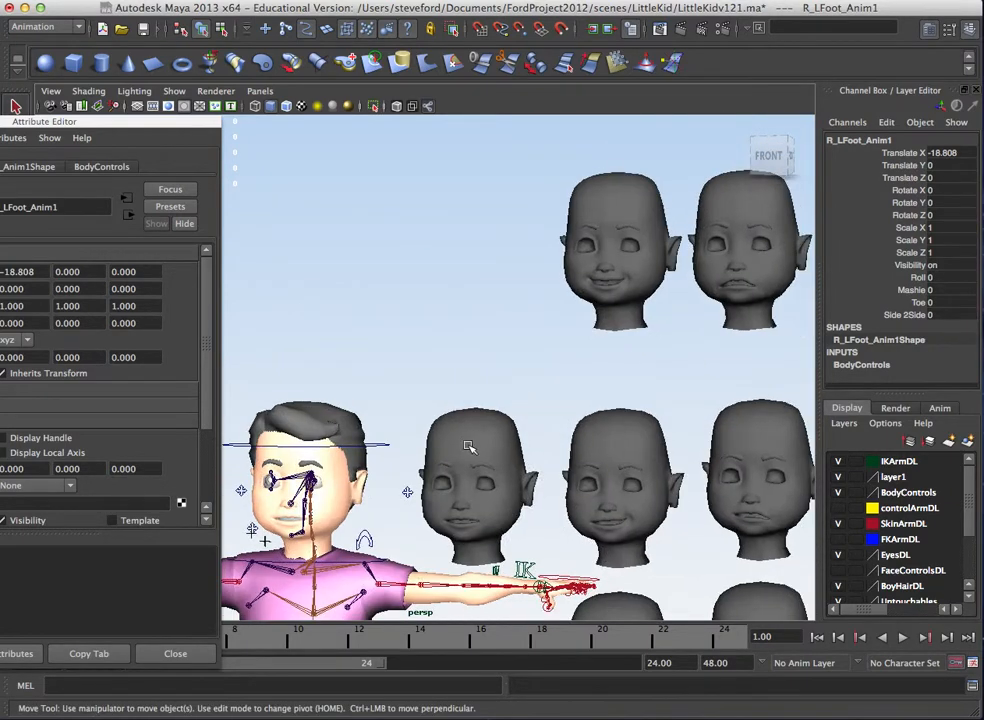
pyautogui.click(468, 447)
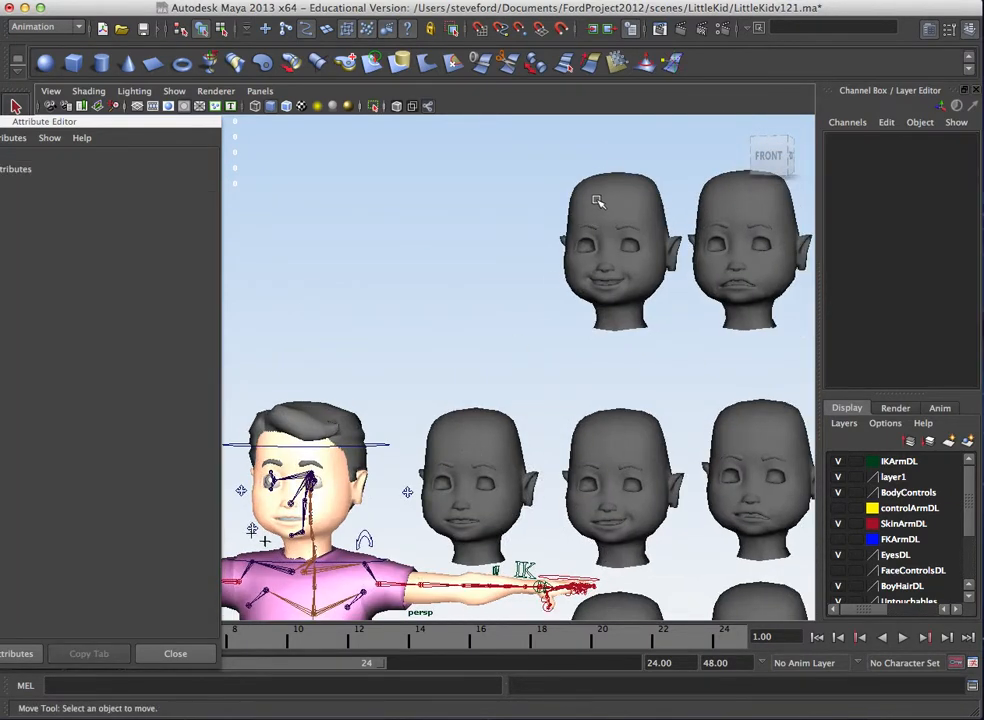
pyautogui.click(617, 198)
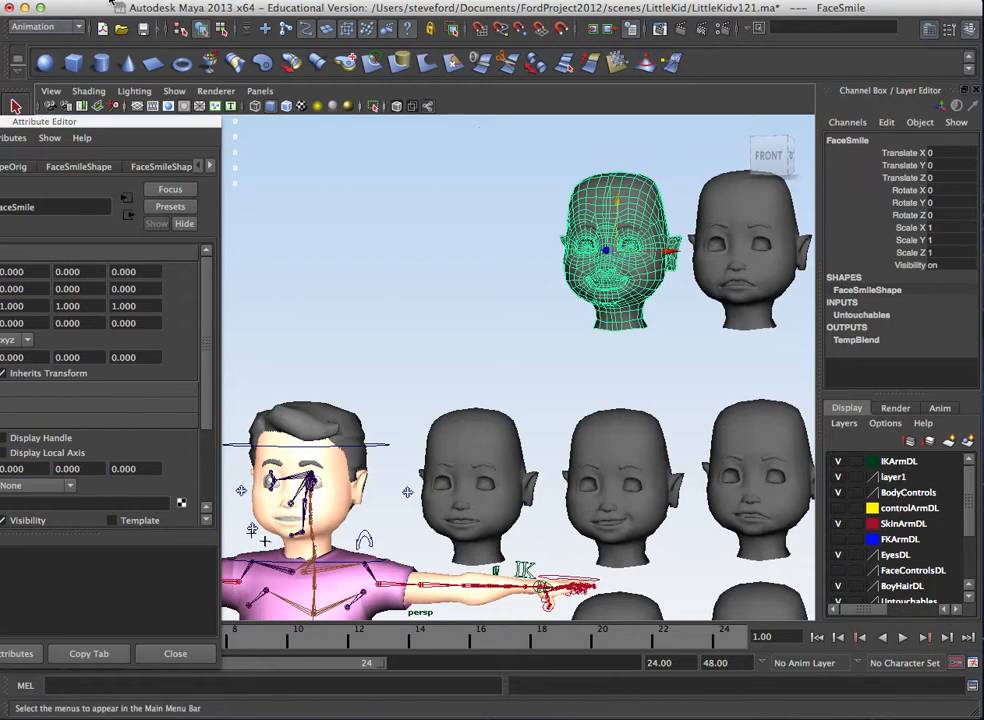
# Step: Exclude Subdivision Surfaces from the surface selection mask, then allow them again
pyautogui.rightClick(326, 29)
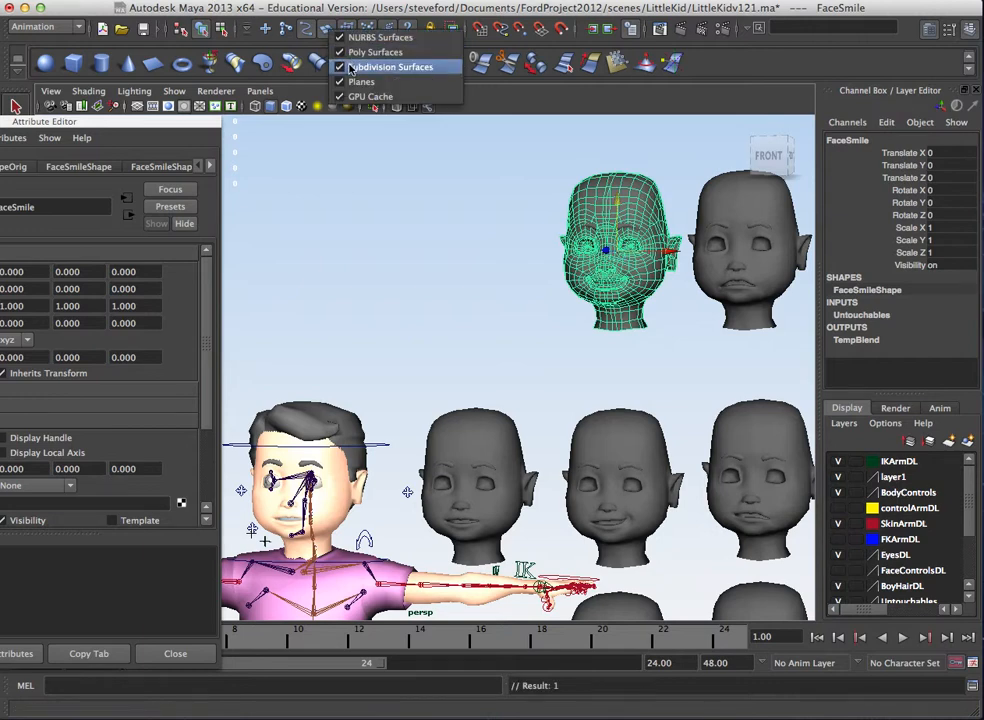
pyautogui.click(350, 67)
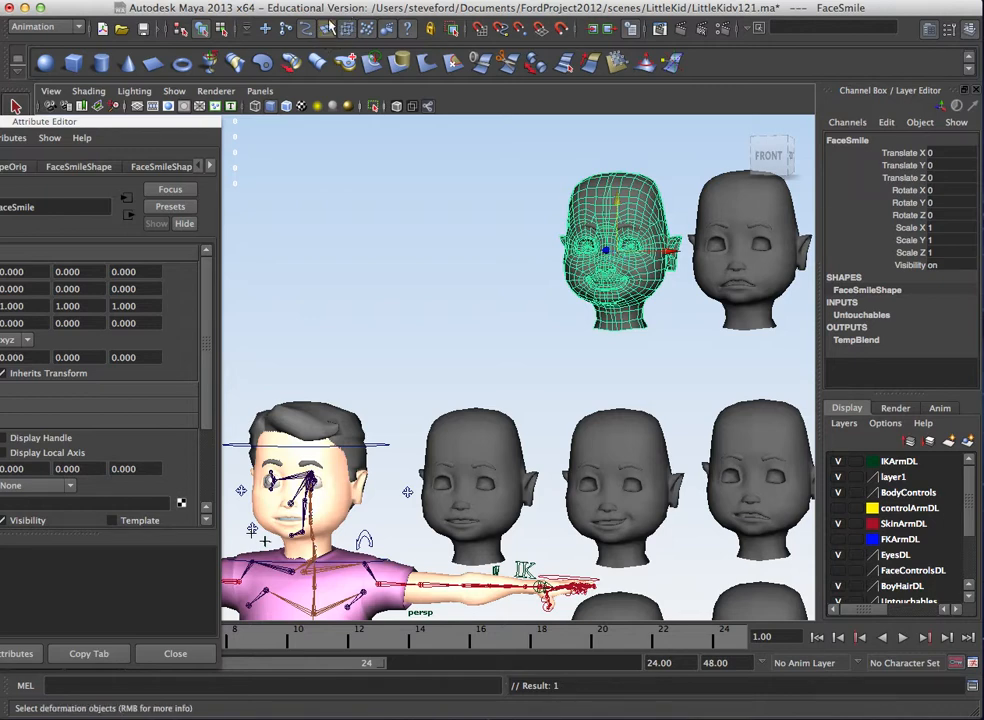
pyautogui.rightClick(327, 31)
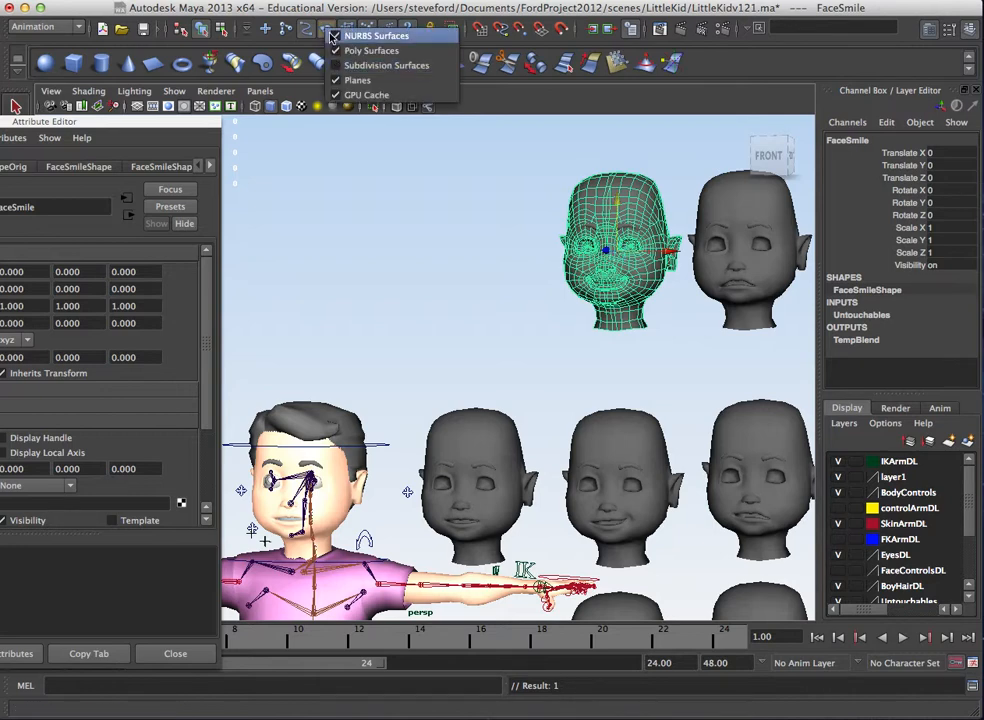
pyautogui.click(386, 65)
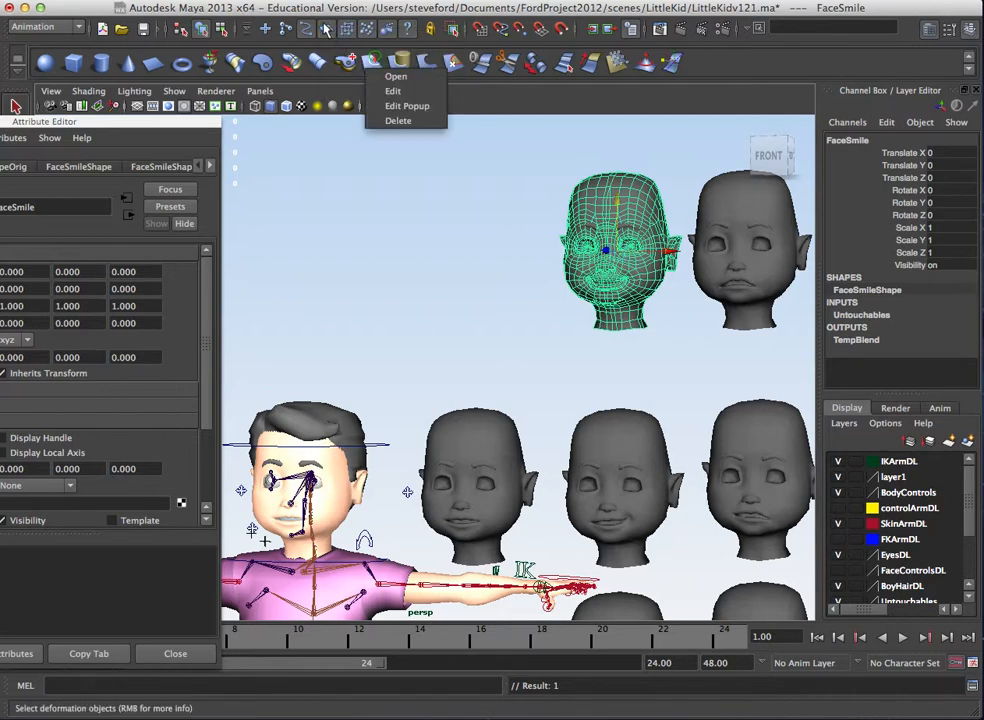
# Step: Exclude NURBS Surfaces from the surface selection mask and recheck the list of allowed surface types
pyautogui.rightClick(330, 31)
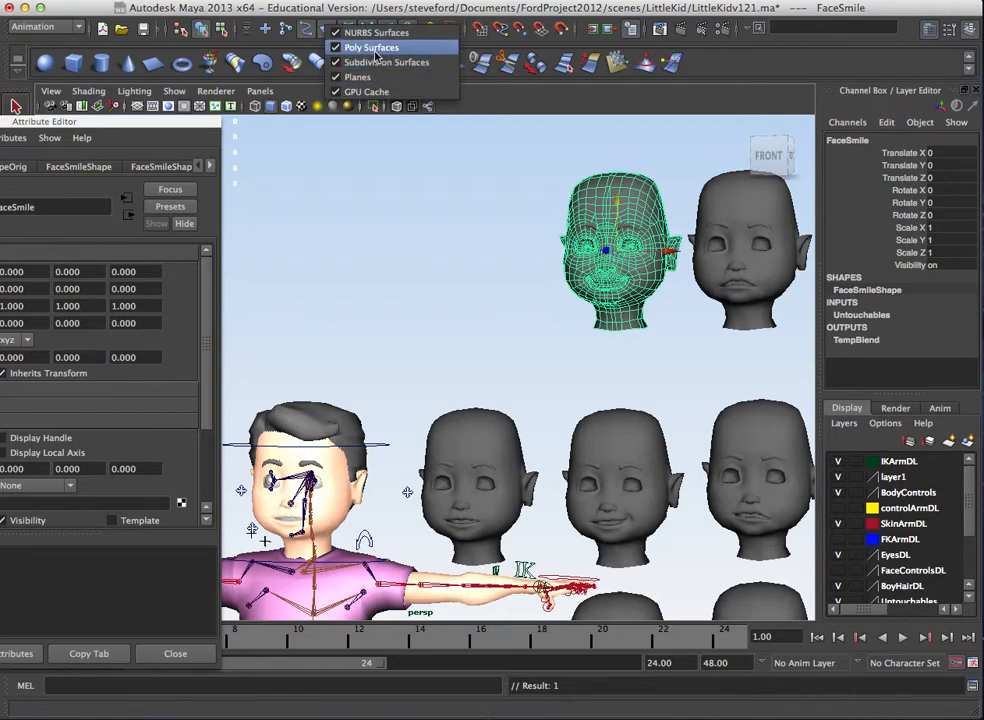
pyautogui.click(371, 34)
pyautogui.rightClick(327, 31)
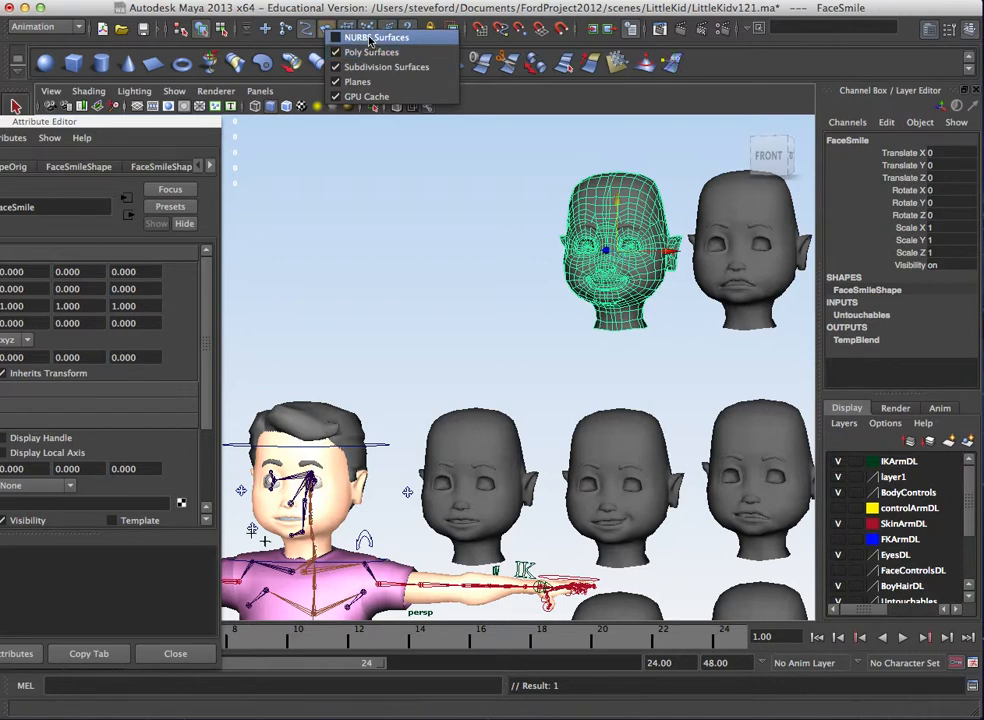
pyautogui.click(552, 106)
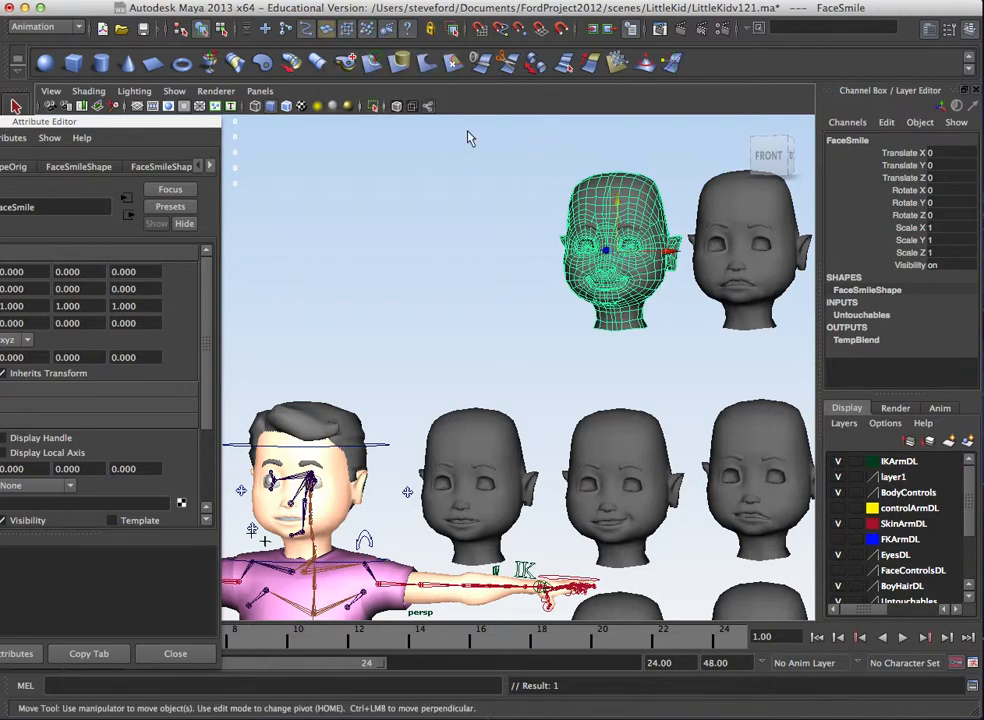
# Step: Switch the shelf to the Deformation set
pyautogui.click(15, 61)
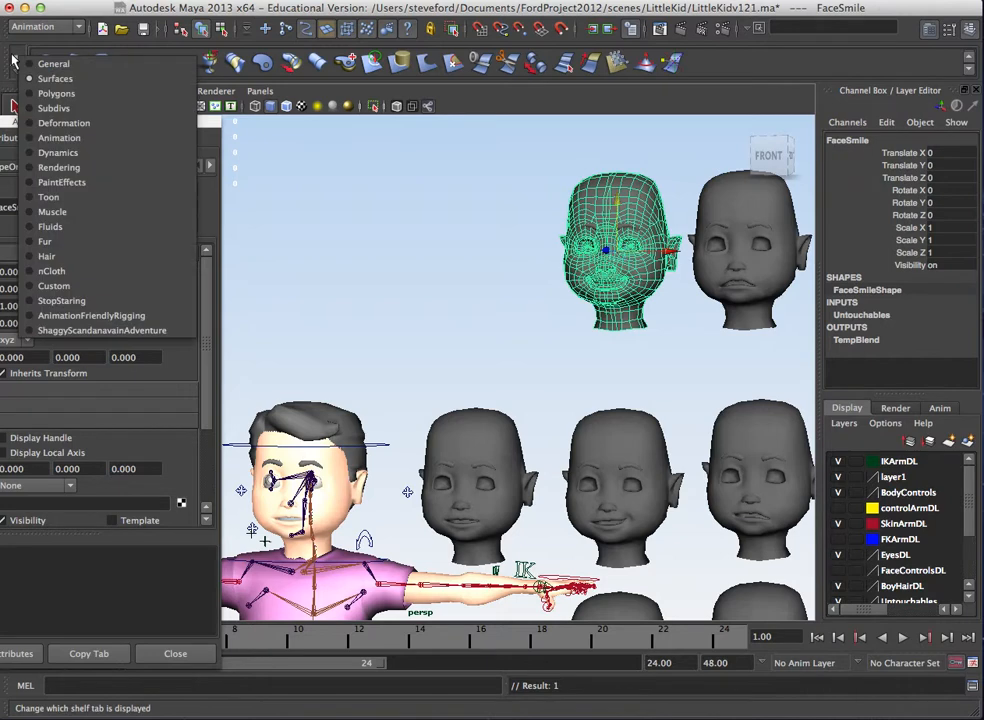
pyautogui.click(73, 124)
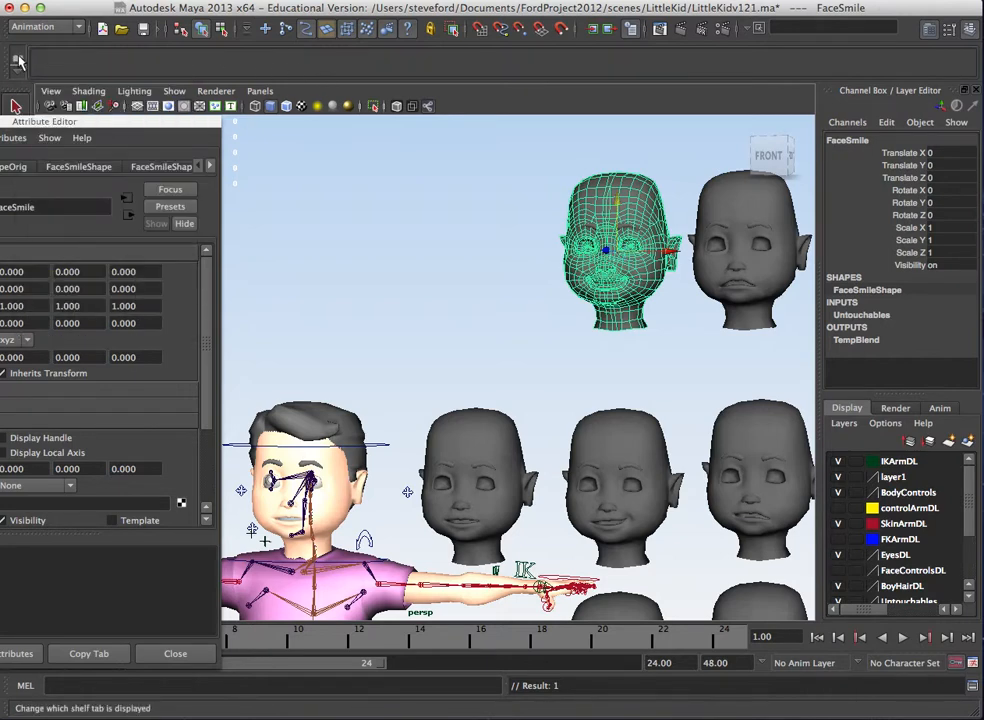
pyautogui.click(15, 61)
pyautogui.click(343, 85)
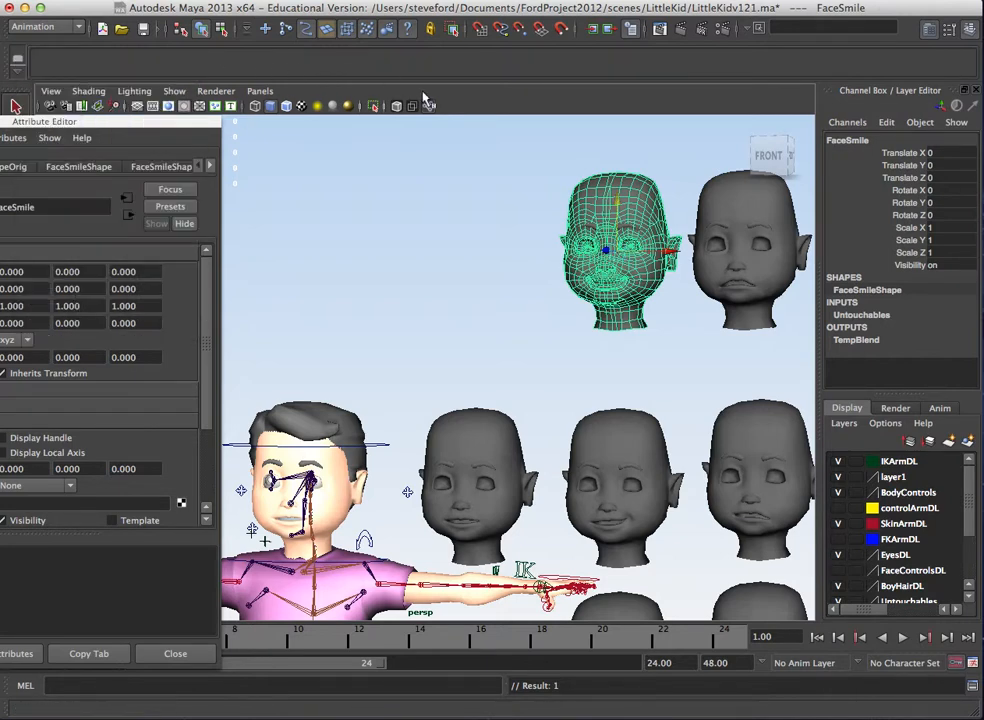
# Step: Create a lattice deformer around the smiling FaceSmile head and close the Hypershade window
pyautogui.press('space')
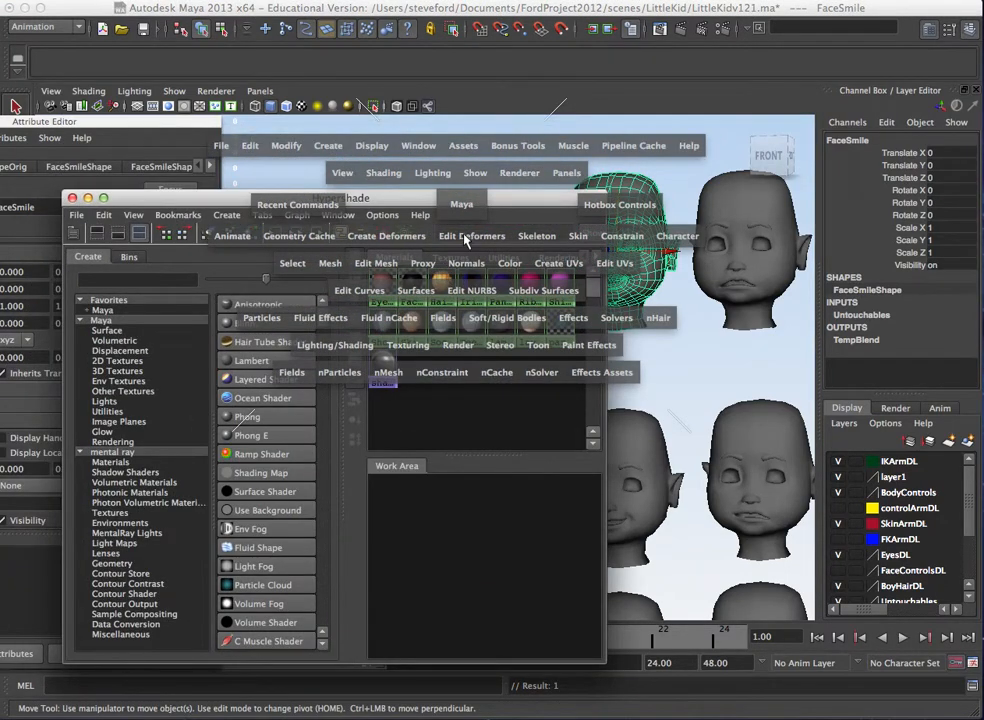
pyautogui.moveTo(465, 240); pyautogui.dragTo(386, 279)
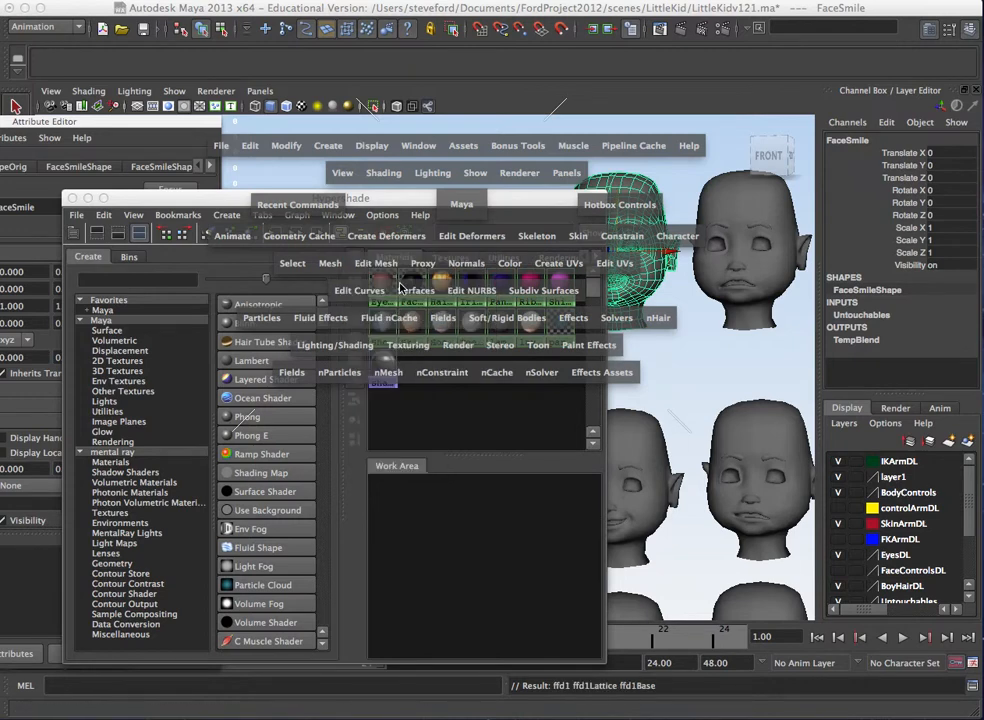
pyautogui.click(73, 198)
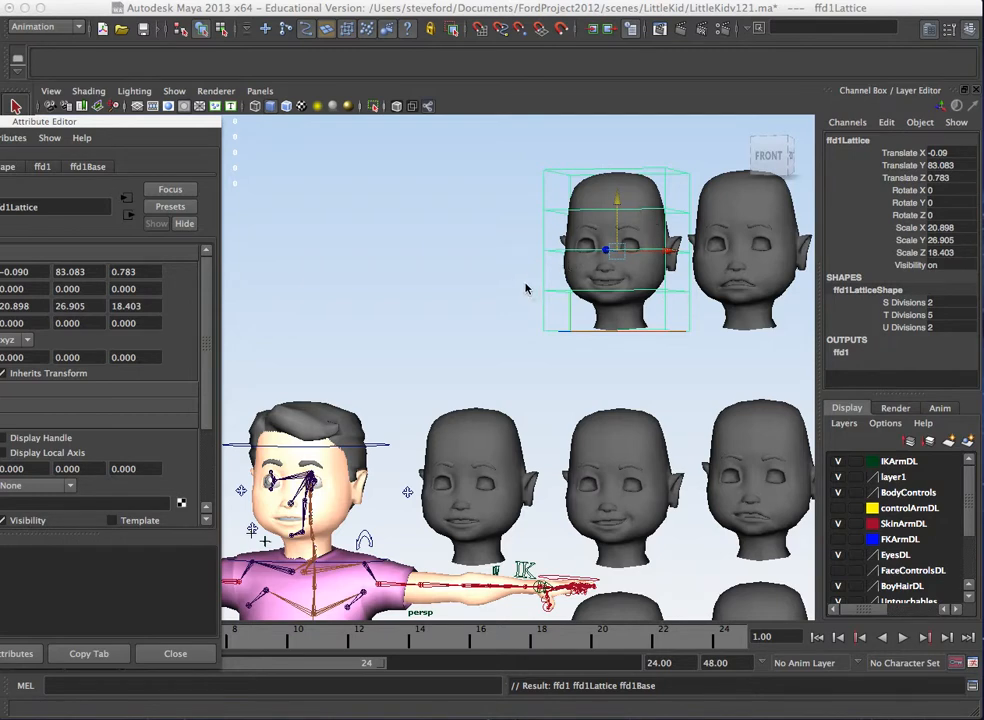
# Step: Scale the three middle rows of lattice points inward to squeeze the smiling head, then deselect them
pyautogui.moveTo(525, 284); pyautogui.dragTo(425, 277, button='right')
pyautogui.moveTo(505, 202); pyautogui.dragTo(725, 293)
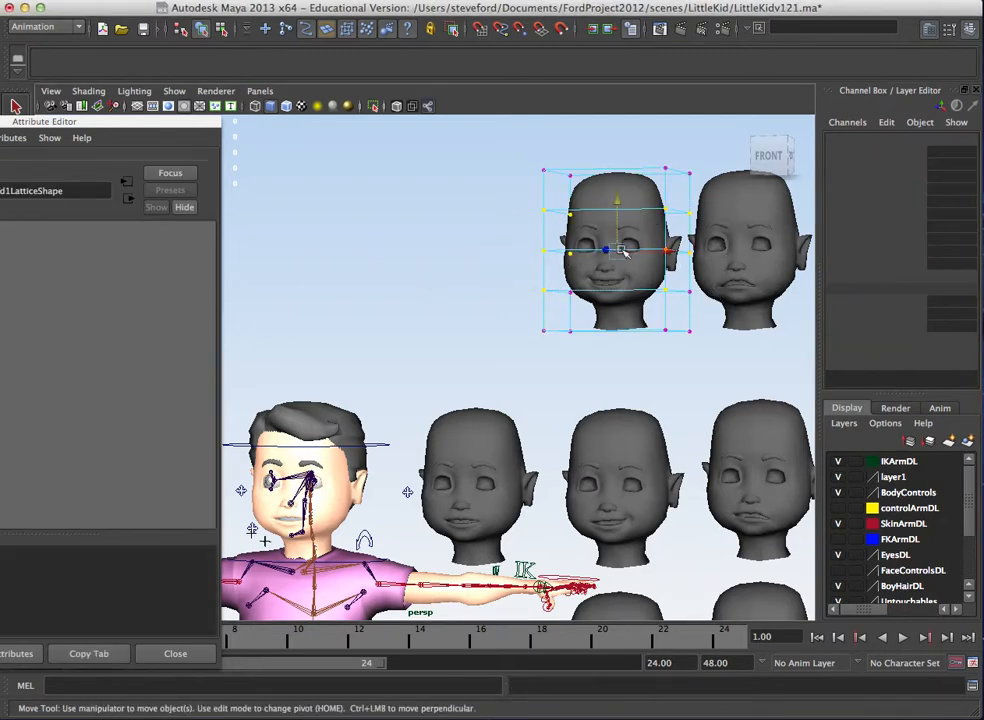
pyautogui.press('r')
pyautogui.moveTo(548, 252); pyautogui.dragTo(531, 285)
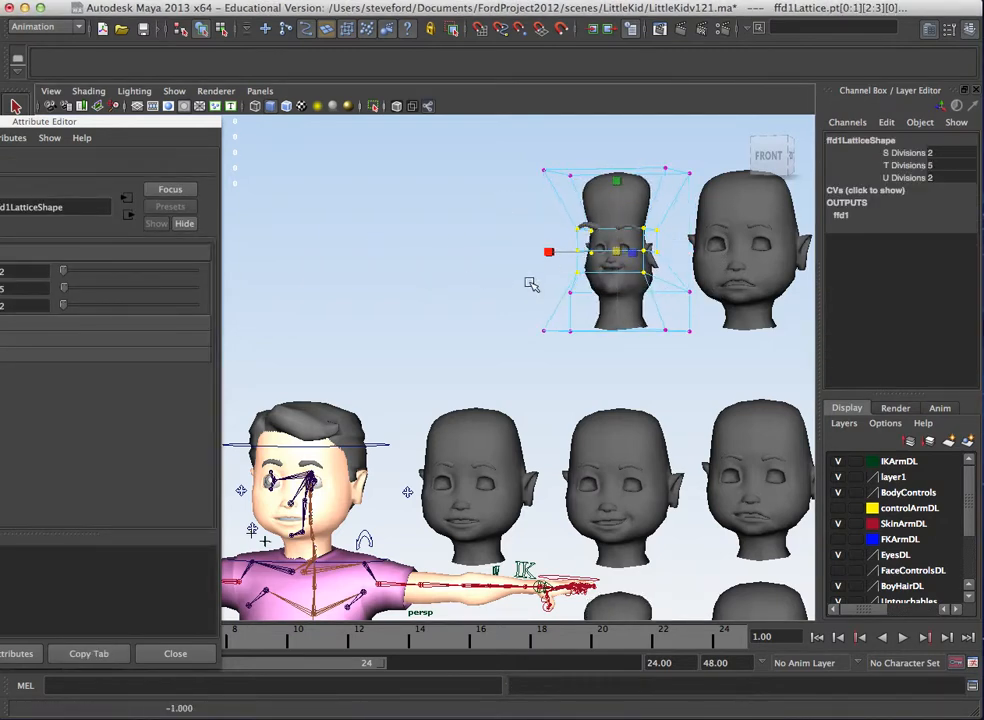
pyautogui.click(485, 289)
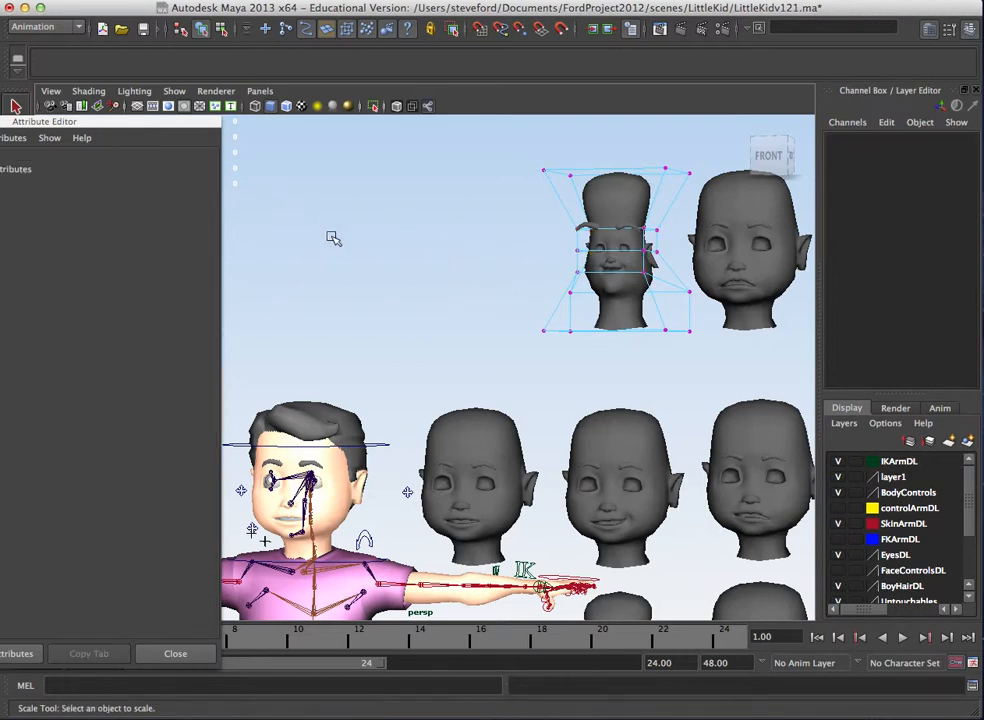
# Step: Leave lattice point editing with nothing selected and review the deformer types allowed in the selection mask
pyautogui.moveTo(373, 226); pyautogui.dragTo(374, 264, button='right')
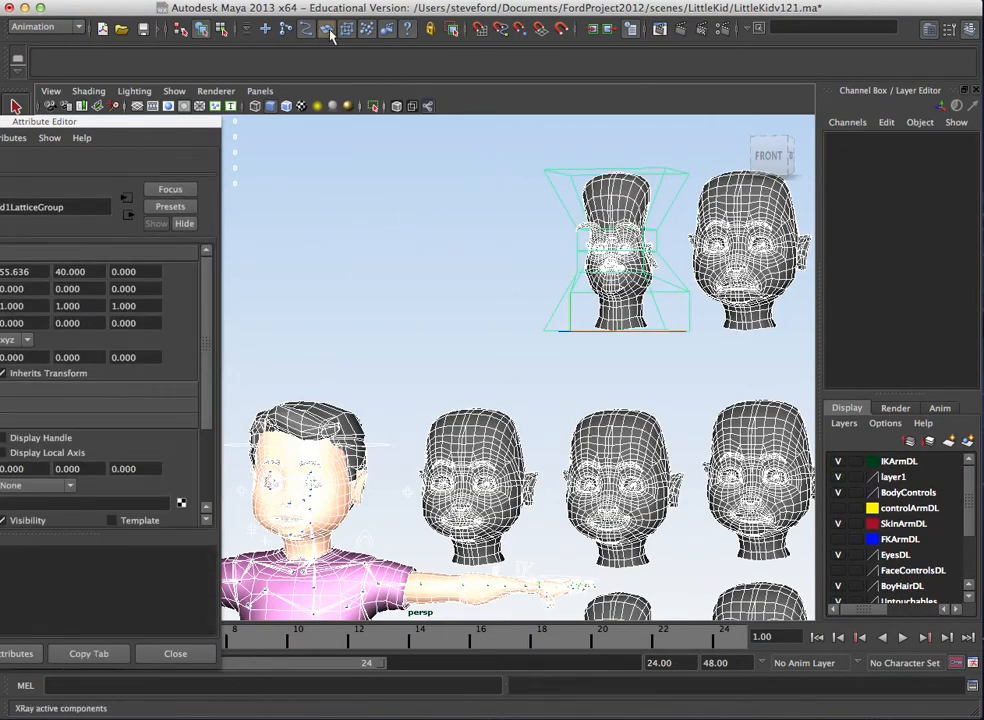
pyautogui.press('super+z')
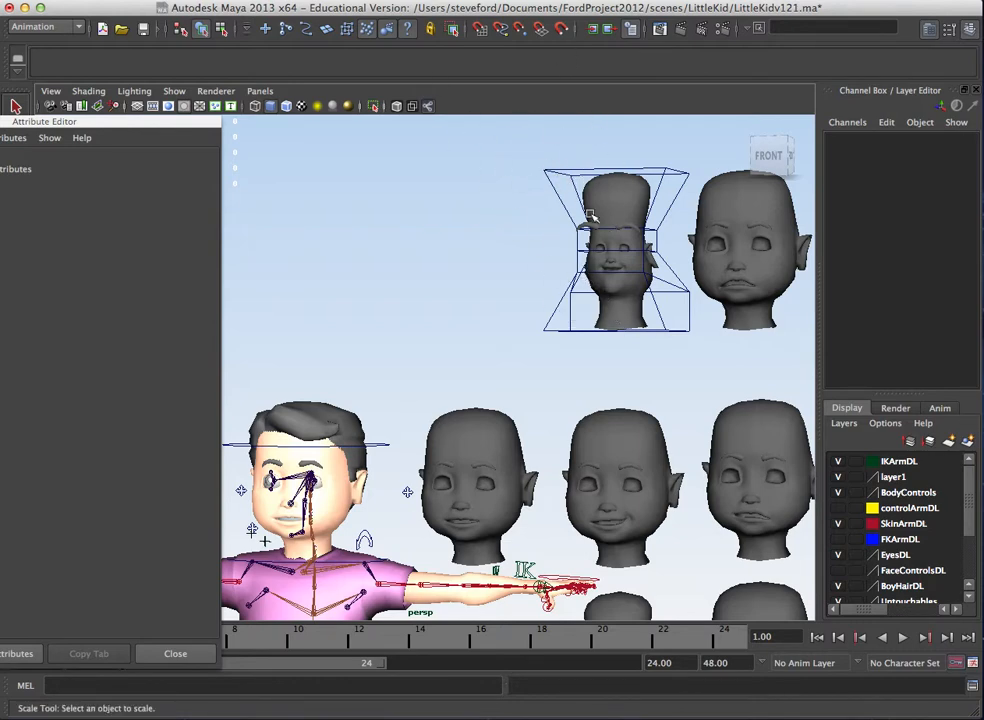
pyautogui.rightClick(348, 30)
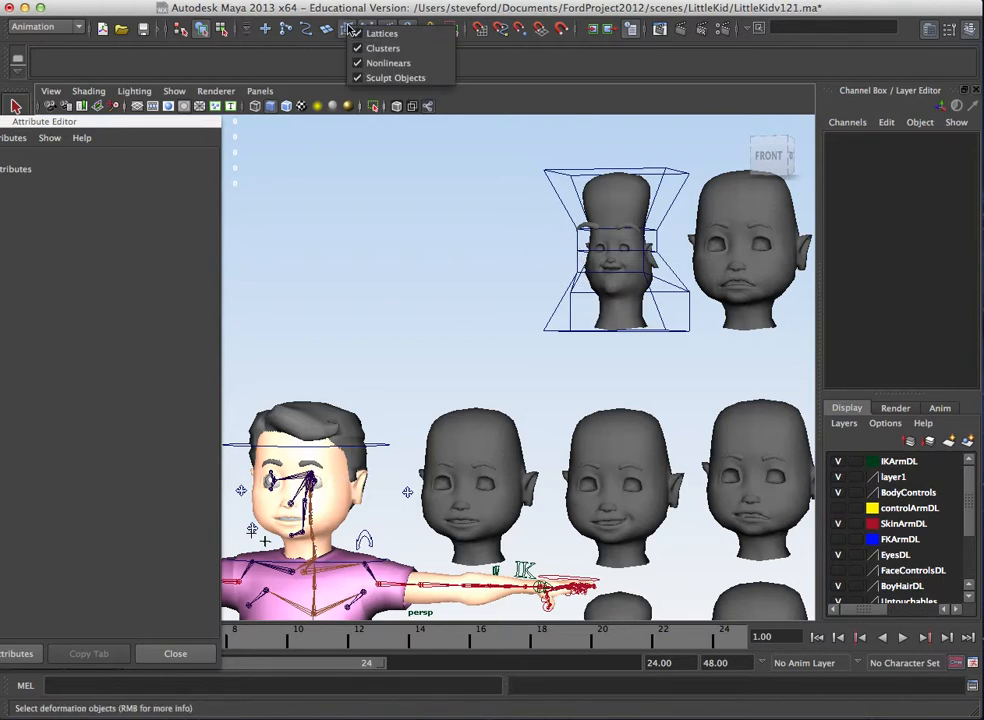
pyautogui.click(420, 79)
# Step: Select the lattice around the smiling head, move up to its parent group, and delete it
pyautogui.moveTo(563, 177); pyautogui.dragTo(519, 218)
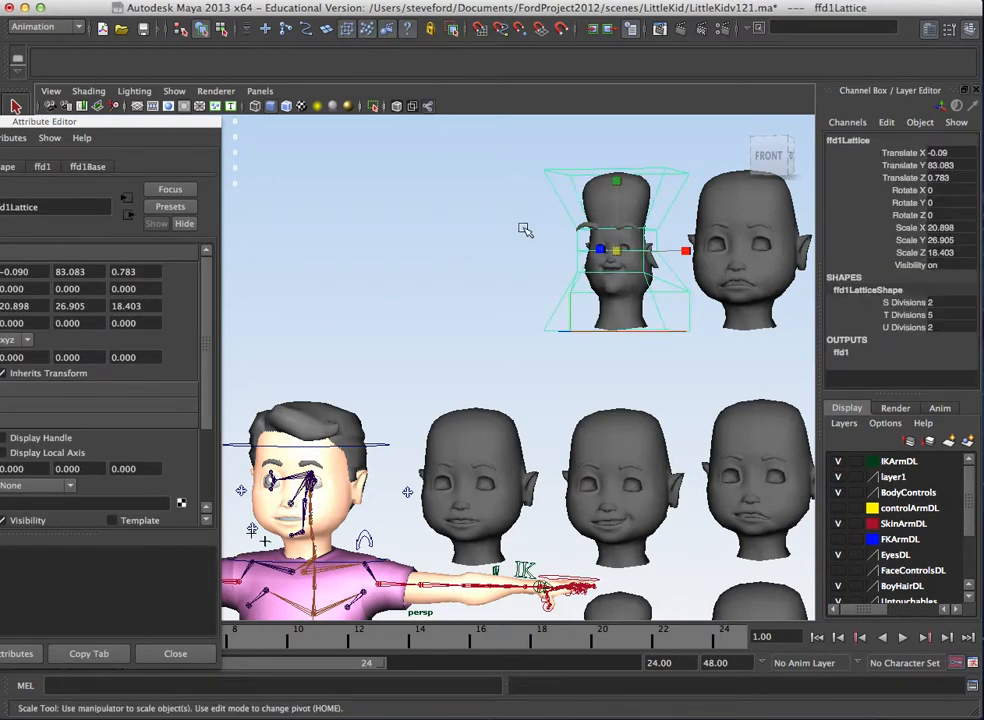
pyautogui.press('Up')
pyautogui.press('Delete')
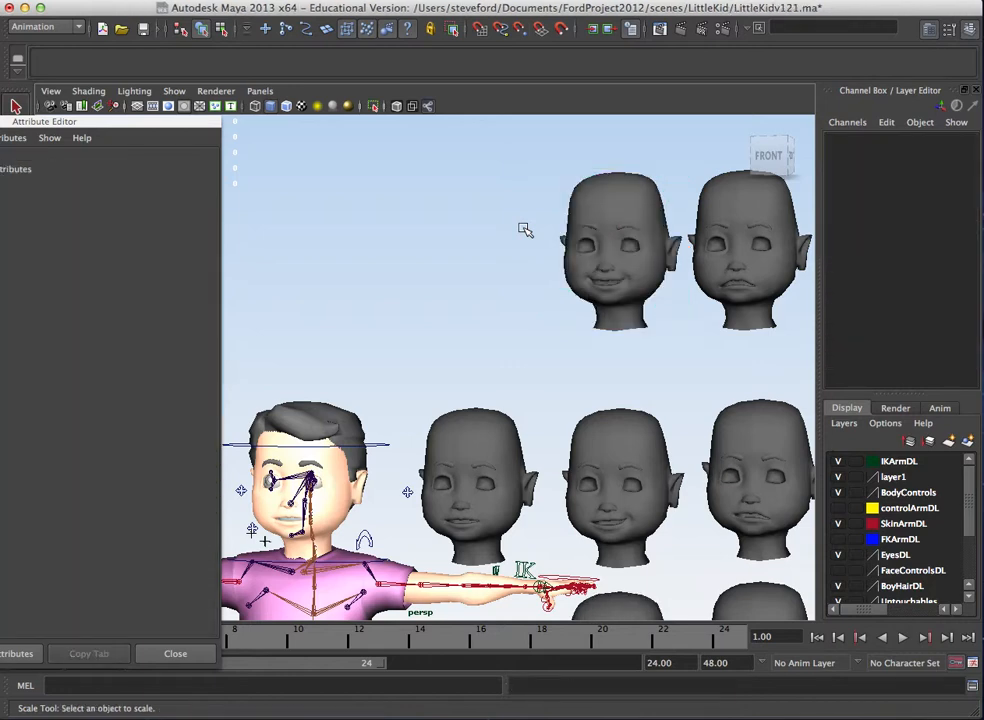
# Step: Review the rendering object types allowed in the selection mask: lights, cameras and textures
pyautogui.rightClick(388, 29)
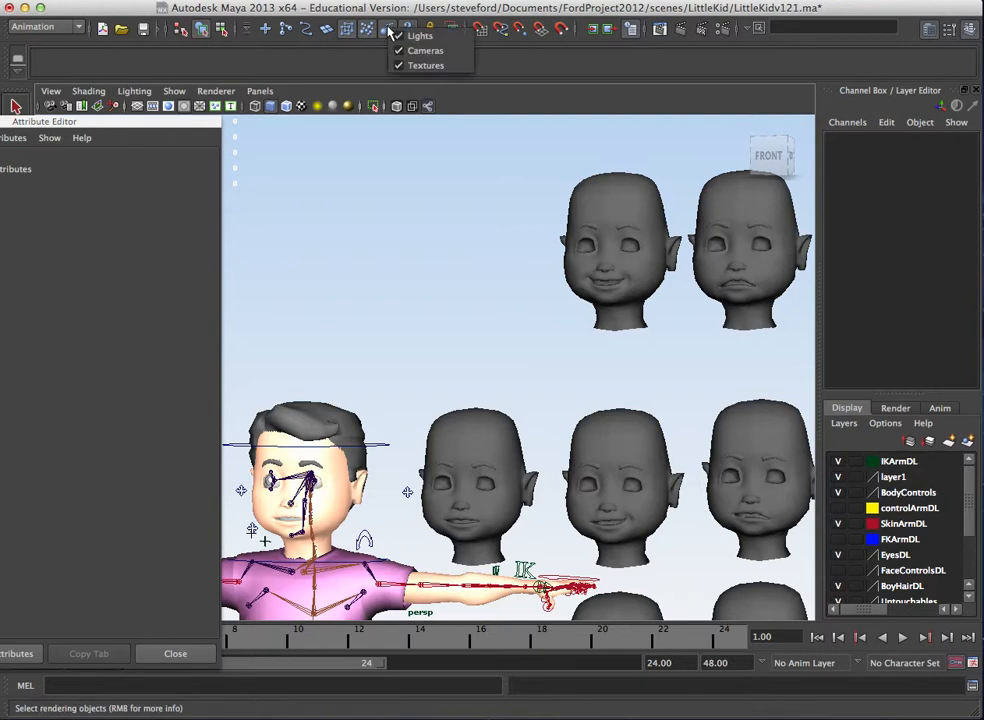
pyautogui.click(370, 27)
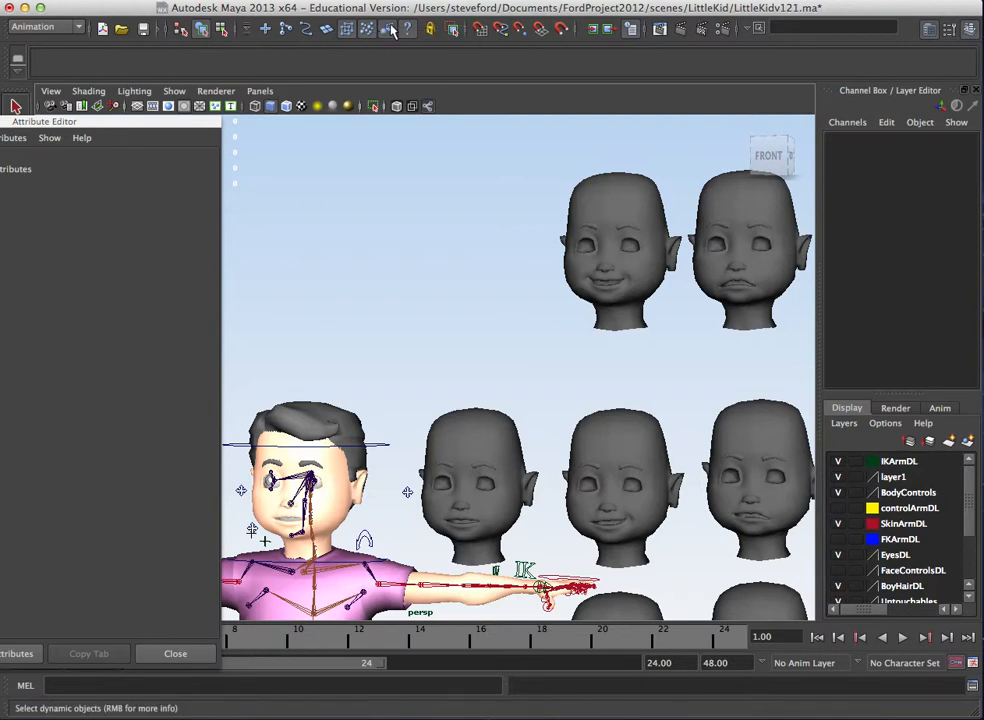
pyautogui.rightClick(390, 32)
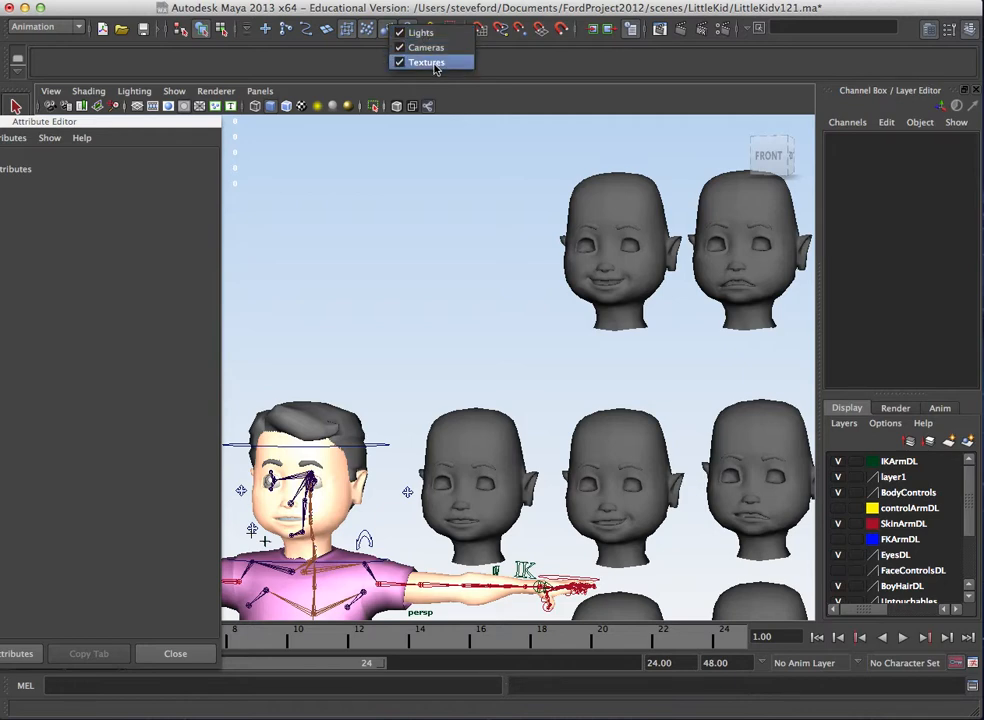
pyautogui.click(390, 217)
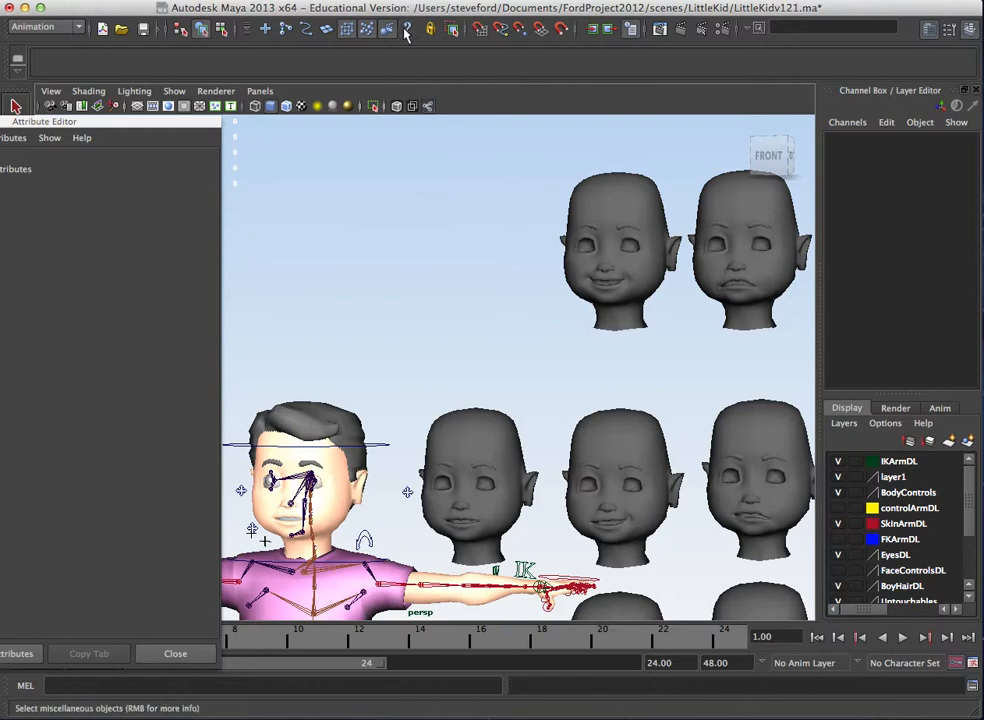
# Step: Allow miscellaneous objects in the selection mask, then select the ShoulderOffsetRocator1 locator beside the neck and review the allowed miscellaneous types
pyautogui.rightClick(406, 33)
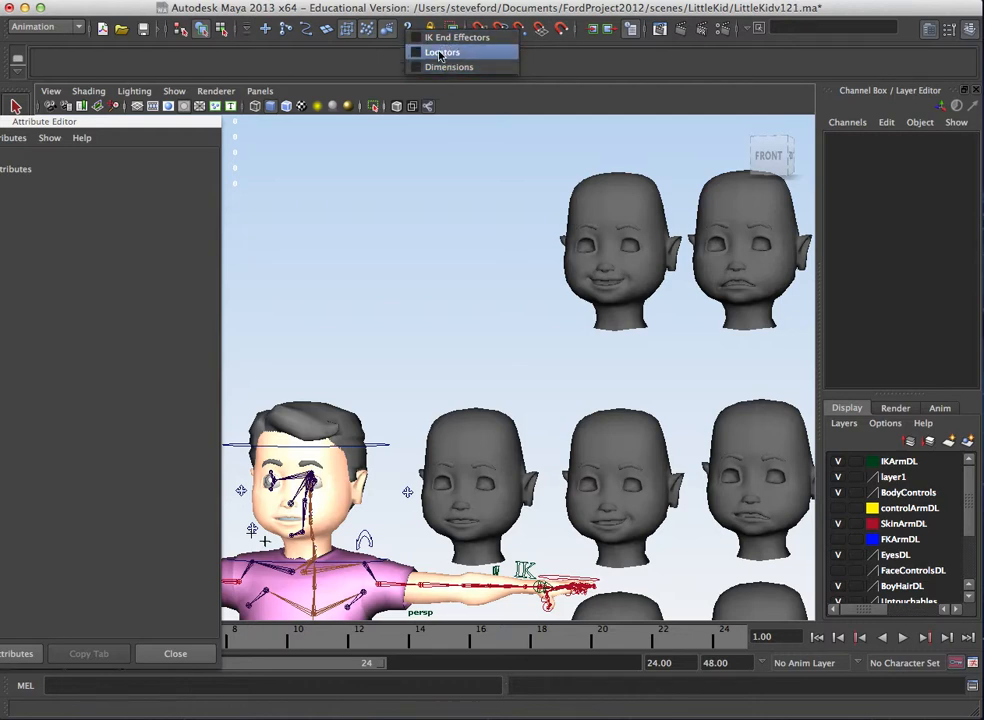
pyautogui.click(405, 28)
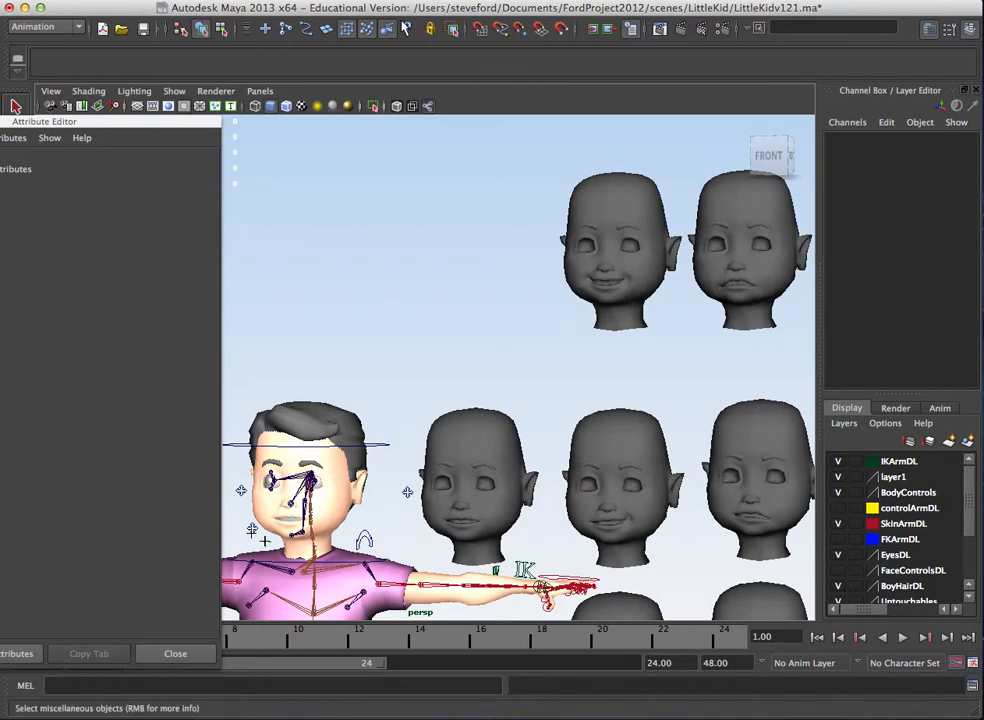
pyautogui.press('r')
pyautogui.keyDown('alt'); pyautogui.moveTo(540, 402); pyautogui.dragTo(450, 389, button='right'); pyautogui.keyUp('alt')
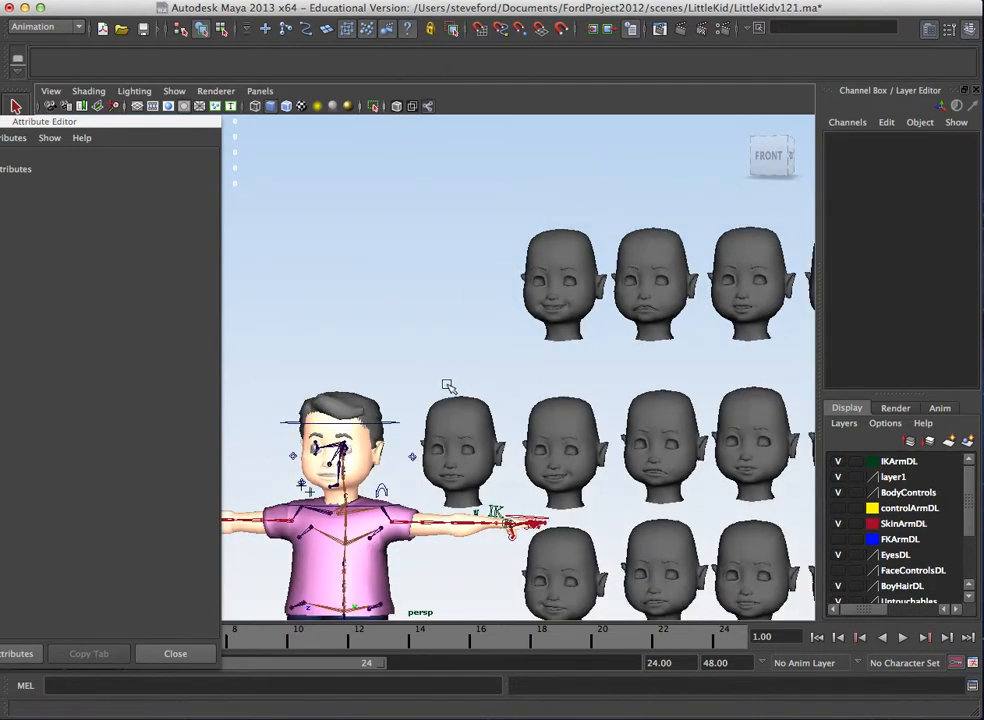
pyautogui.keyDown('alt'); pyautogui.moveTo(450, 389); pyautogui.dragTo(525, 348, button='middle'); pyautogui.keyUp('alt')
pyautogui.keyDown('alt'); pyautogui.moveTo(525, 348); pyautogui.dragTo(584, 427, button='right'); pyautogui.keyUp('alt')
pyautogui.click(491, 426)
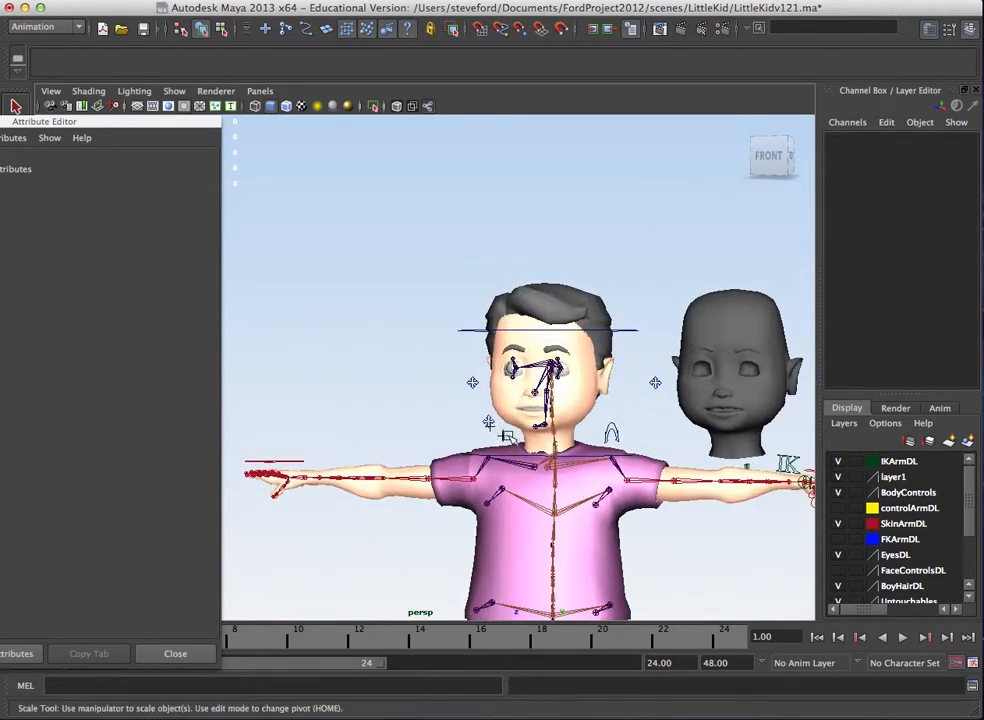
pyautogui.keyDown('alt'); pyautogui.moveTo(501, 505); pyautogui.dragTo(695, 474, button='right'); pyautogui.keyUp('alt')
pyautogui.keyDown('alt'); pyautogui.moveTo(619, 420); pyautogui.dragTo(457, 262, button='middle'); pyautogui.keyUp('alt')
pyautogui.keyDown('alt'); pyautogui.moveTo(457, 262); pyautogui.dragTo(657, 356, button='right'); pyautogui.keyUp('alt')
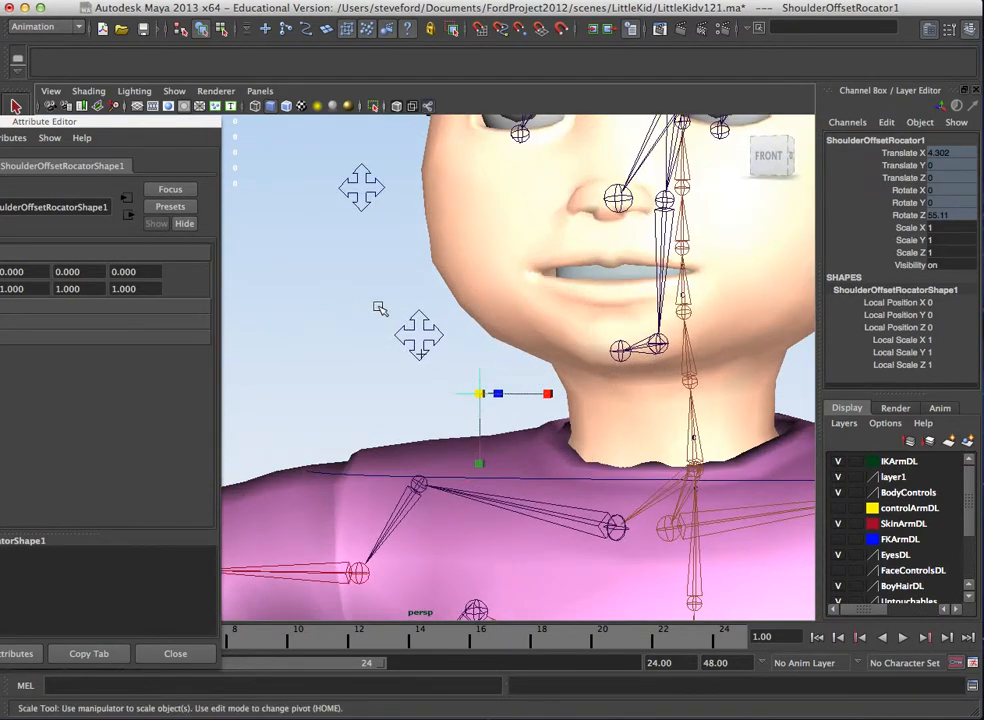
pyautogui.rightClick(410, 33)
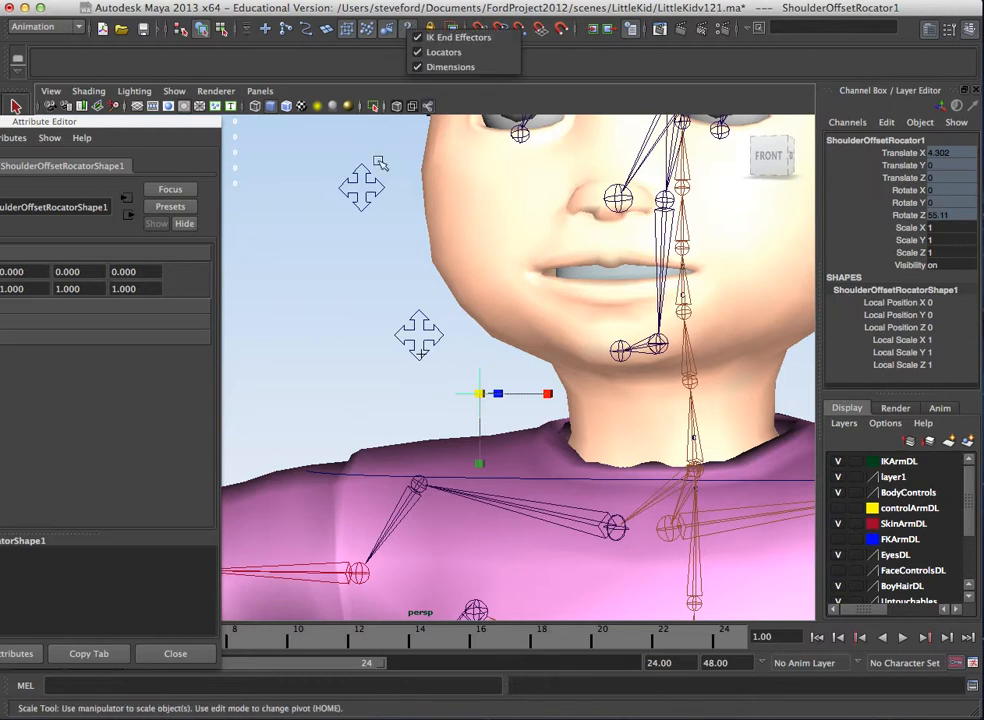
pyautogui.click(376, 272)
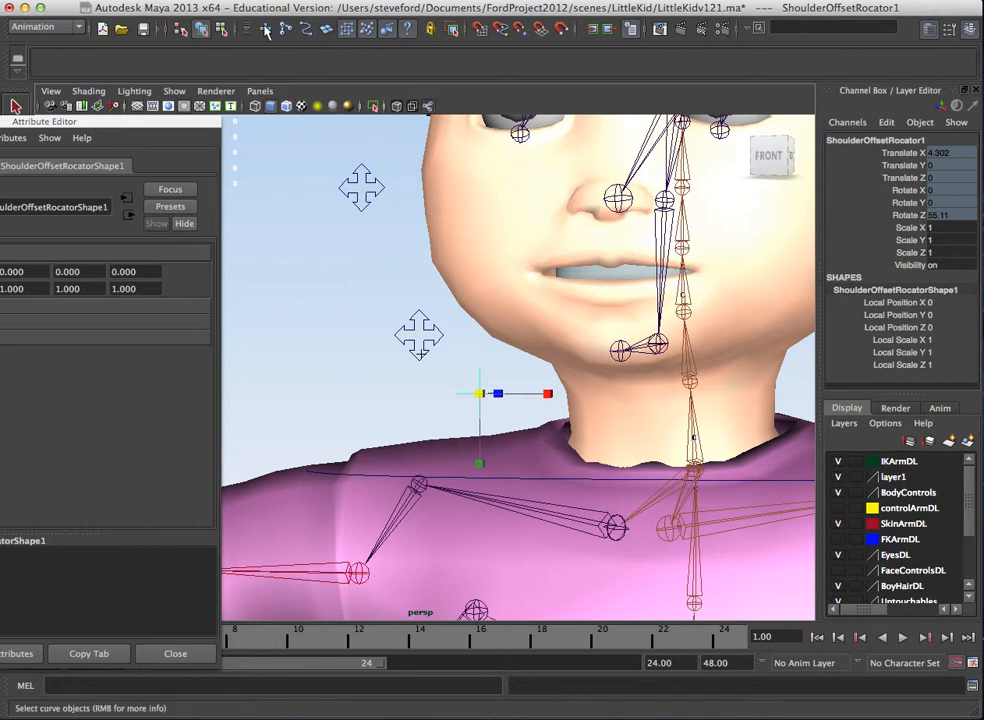
# Step: Switch to component selection with only point components allowed, and display the shirt's vertices
pyautogui.click(219, 30)
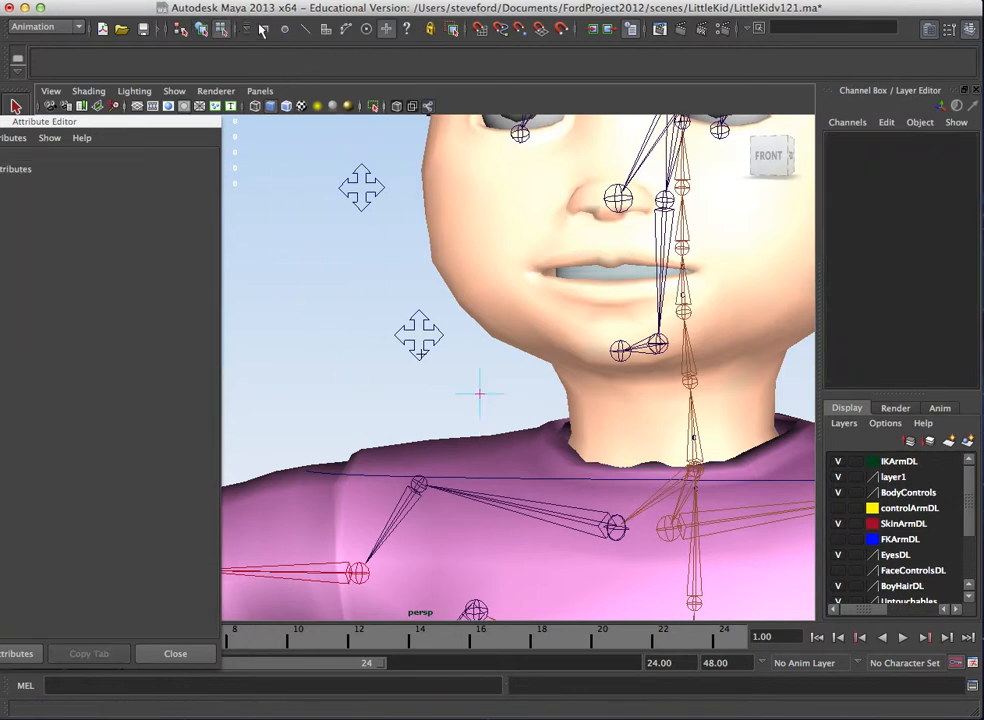
pyautogui.click(286, 31)
pyautogui.click(307, 31)
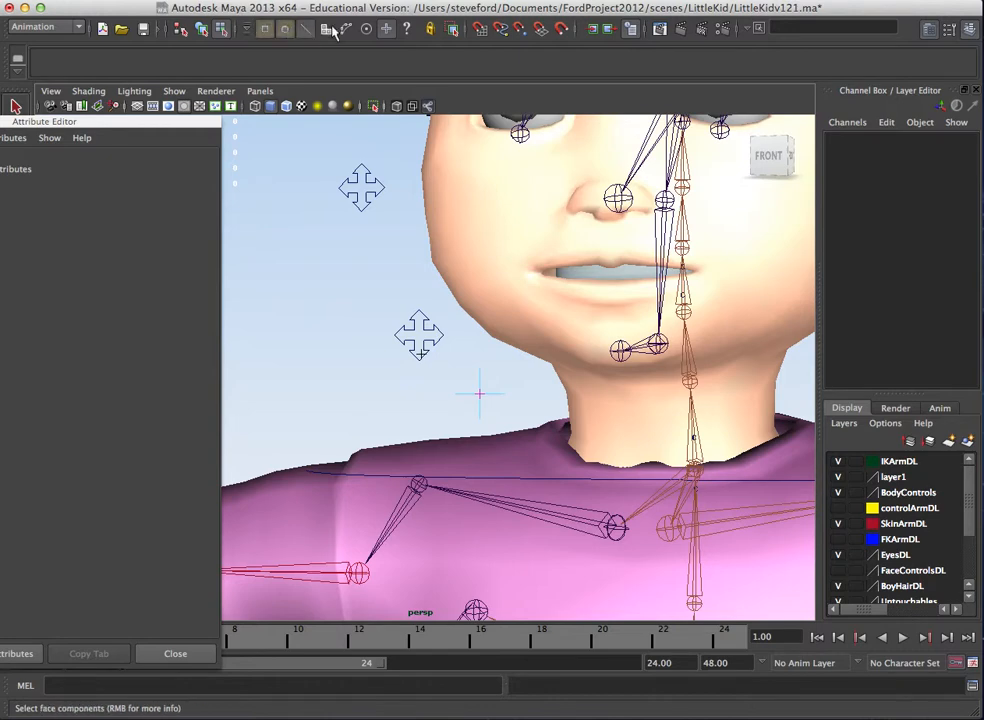
pyautogui.click(269, 31)
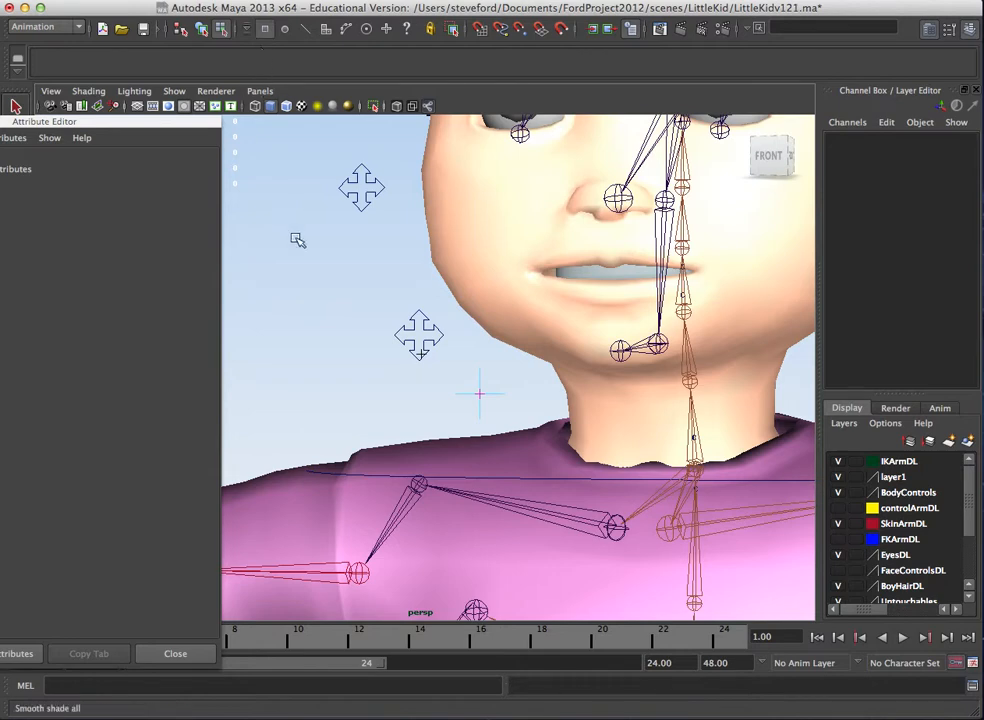
pyautogui.click(344, 441)
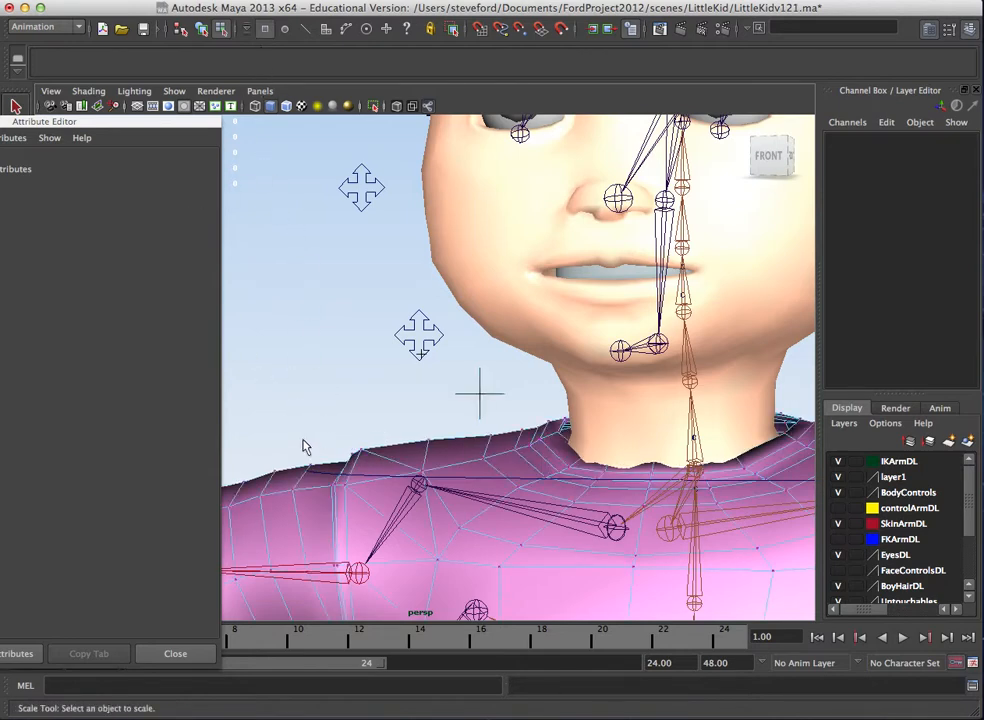
# Step: Select the group of vertices on top of the shirt's shoulder and move them upward into a peak
pyautogui.moveTo(301, 413); pyautogui.dragTo(390, 505)
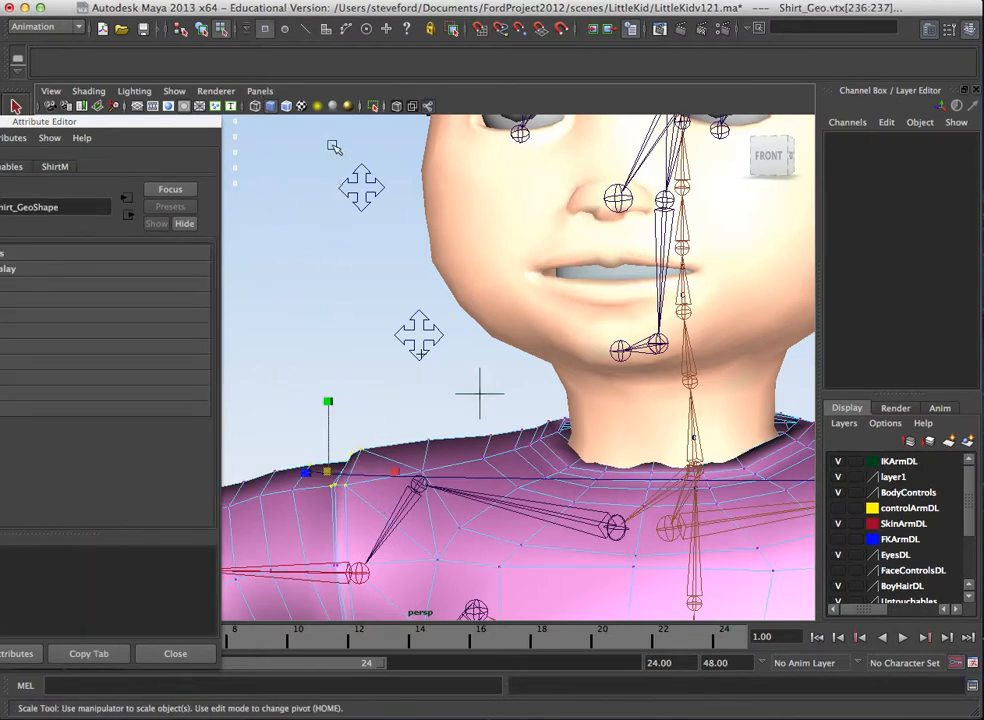
pyautogui.press('w')
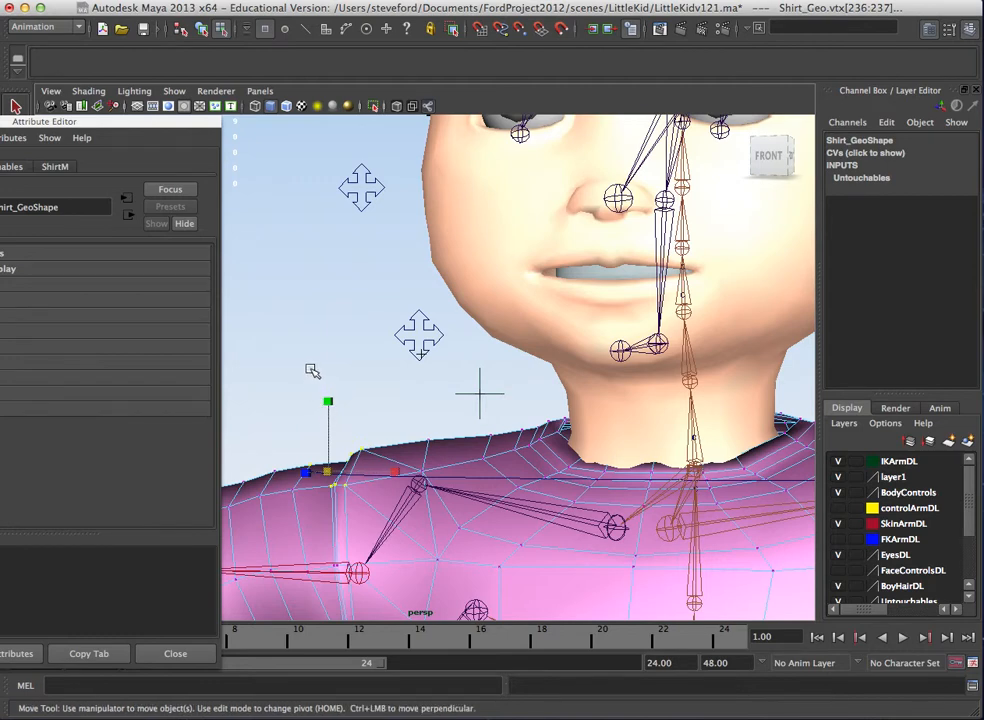
pyautogui.moveTo(318, 420); pyautogui.dragTo(303, 347)
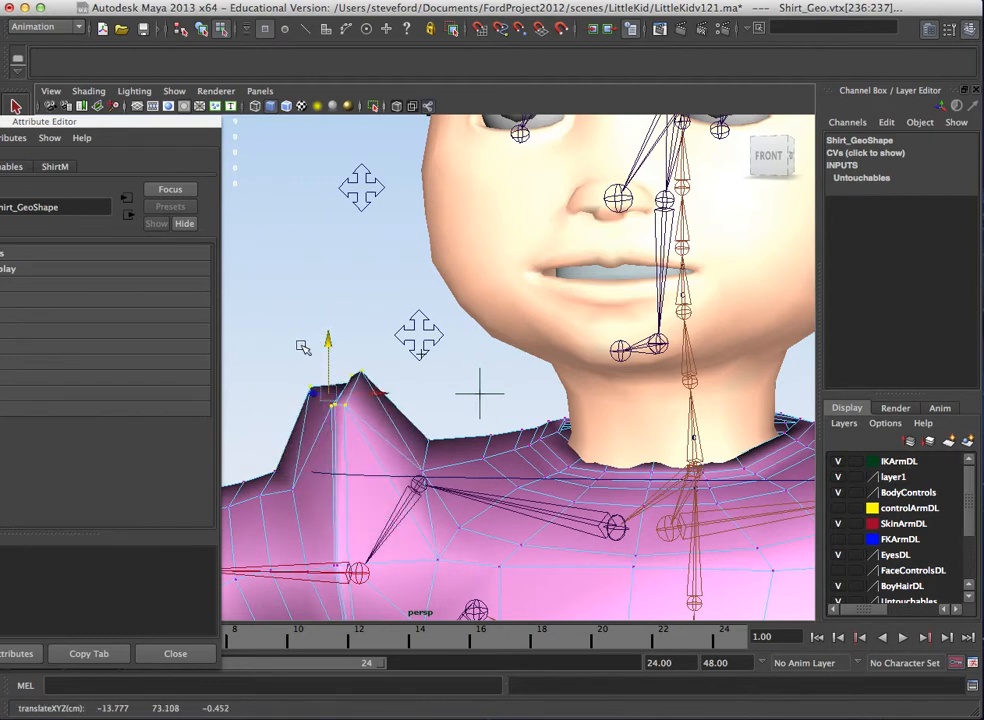
# Step: Review the point component types allowed in the mask, then lower the raised shoulder vertices to about the shirt's surface
pyautogui.rightClick(266, 33)
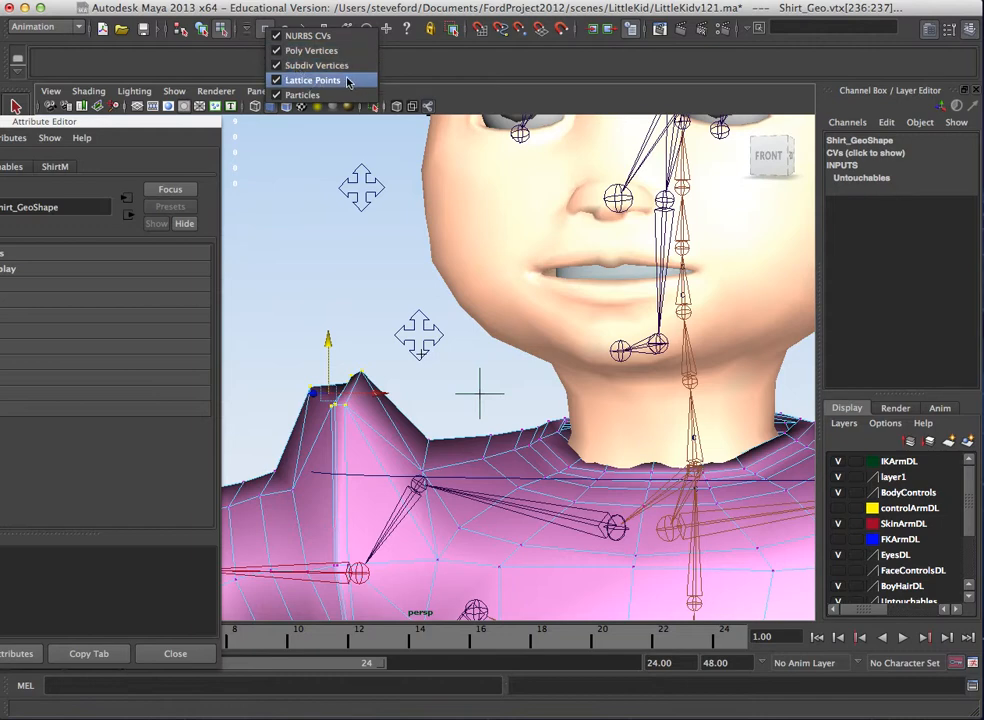
pyautogui.click(275, 253)
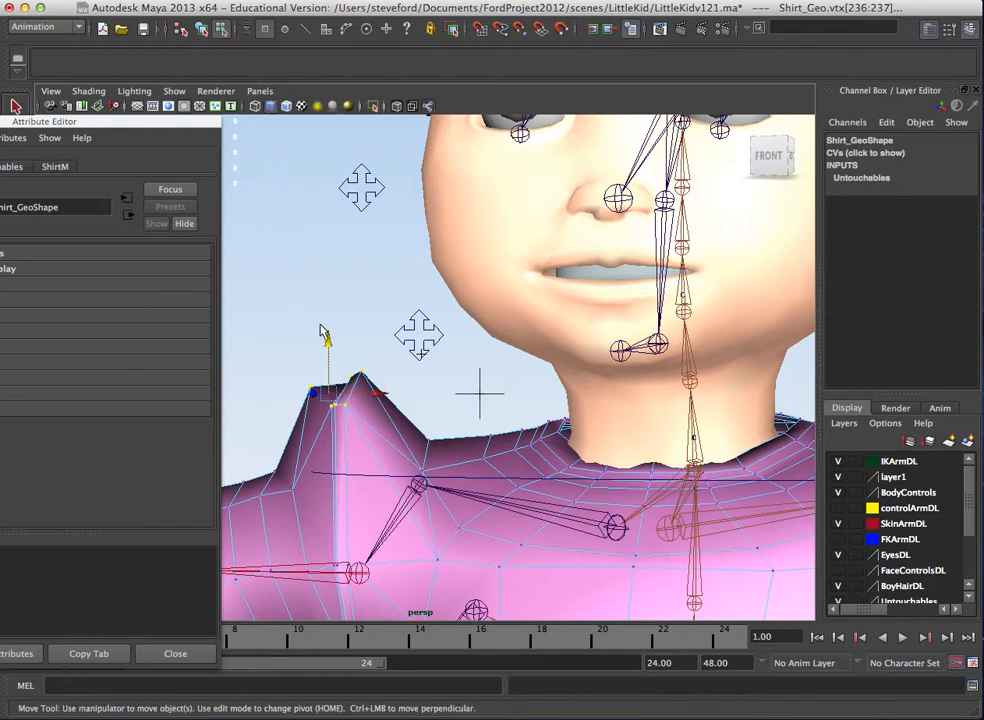
pyautogui.moveTo(324, 333); pyautogui.dragTo(331, 408)
# Step: Limit component selection to parm points, select the UVs on the shirt's shoulder, and review the allowed parm point types
pyautogui.click(267, 32)
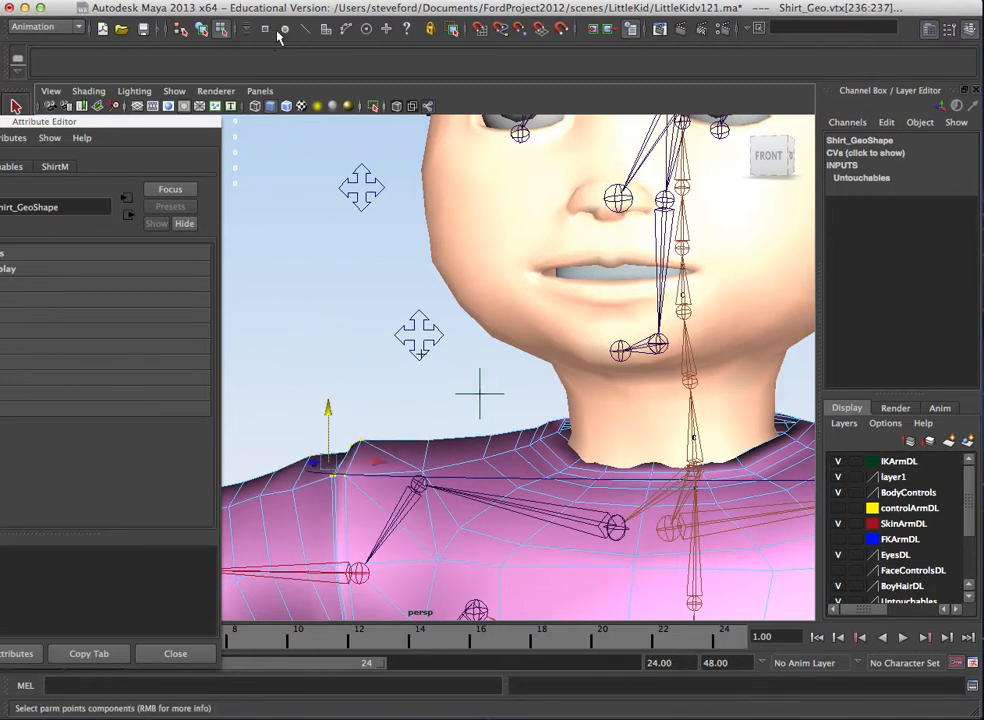
pyautogui.click(284, 29)
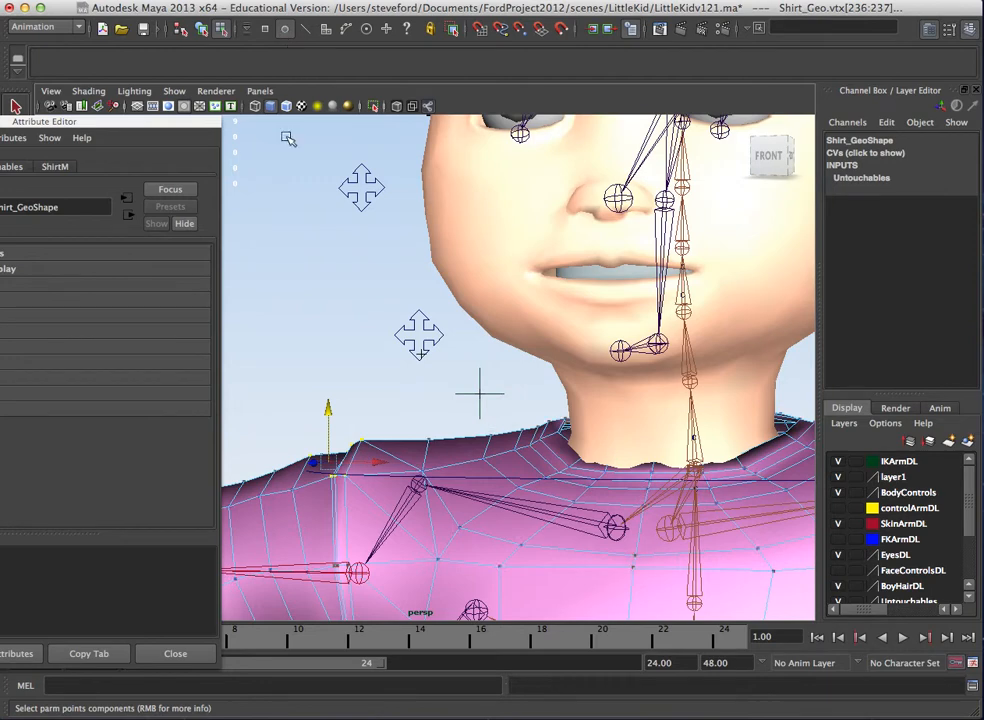
pyautogui.click(327, 481)
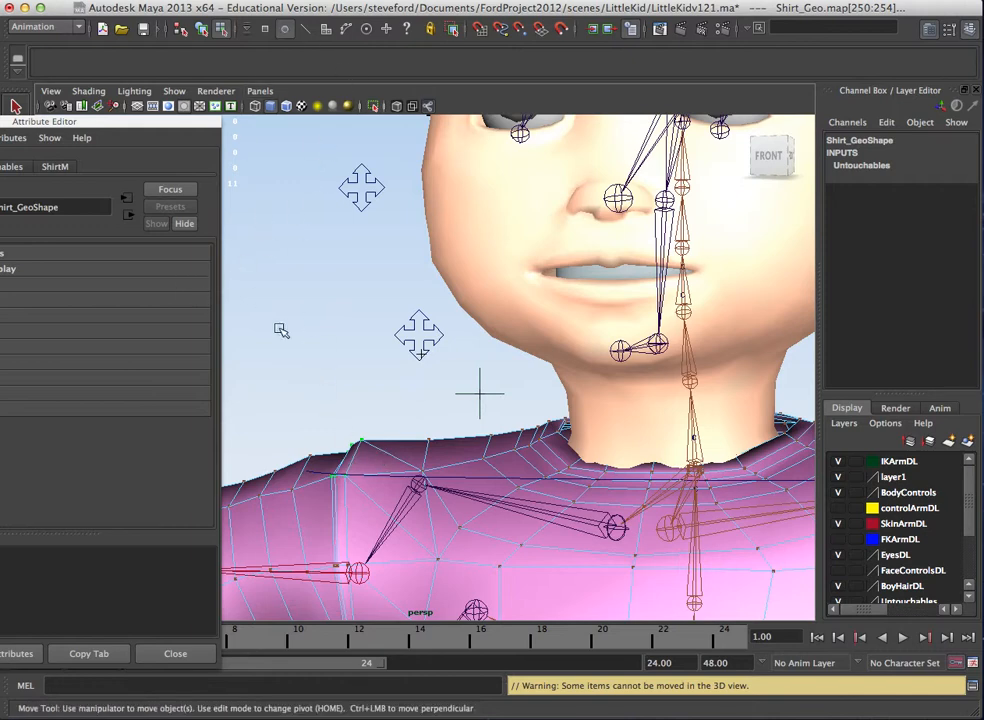
pyautogui.rightClick(286, 30)
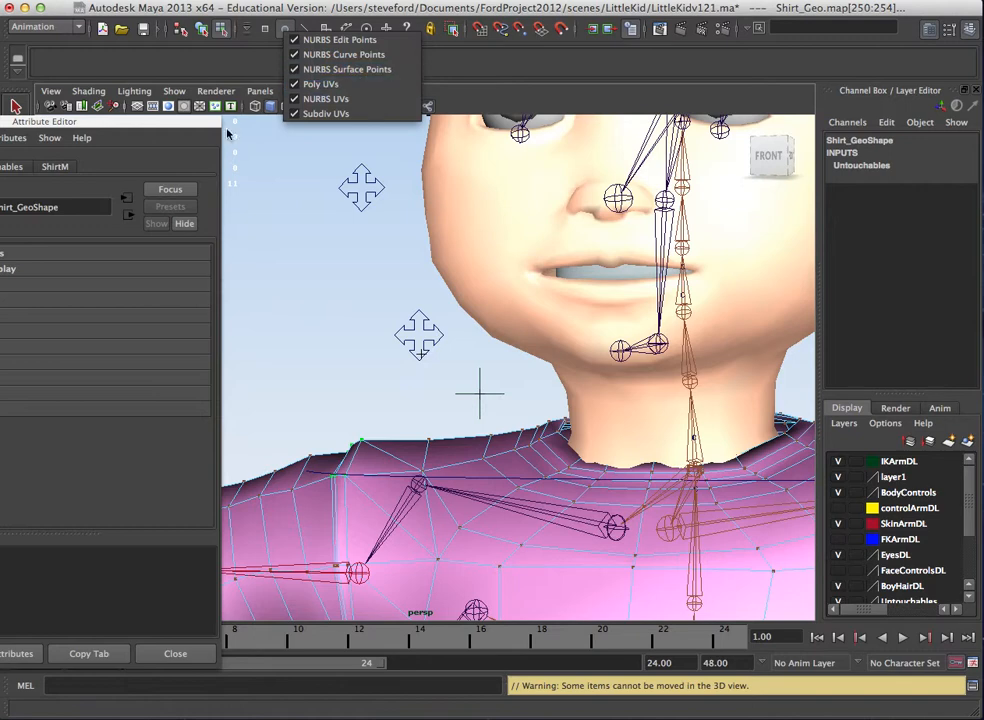
pyautogui.click(186, 143)
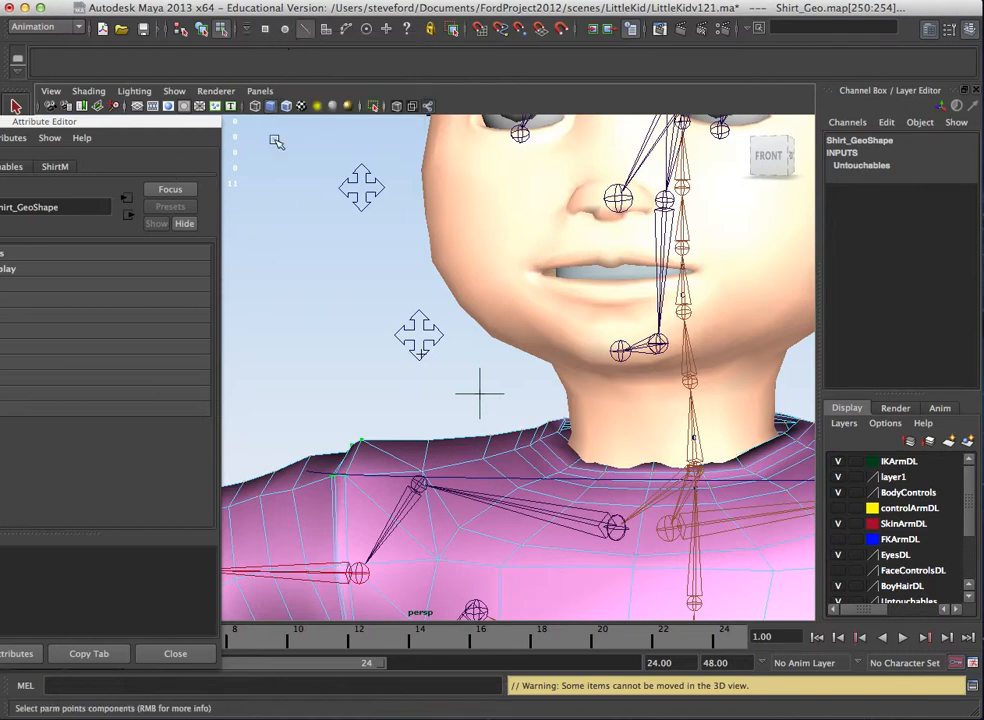
# Step: With edge components allowed, select an edge on top of the shirt's shoulder and move it upward into a peak
pyautogui.click(347, 502)
pyautogui.click(362, 445)
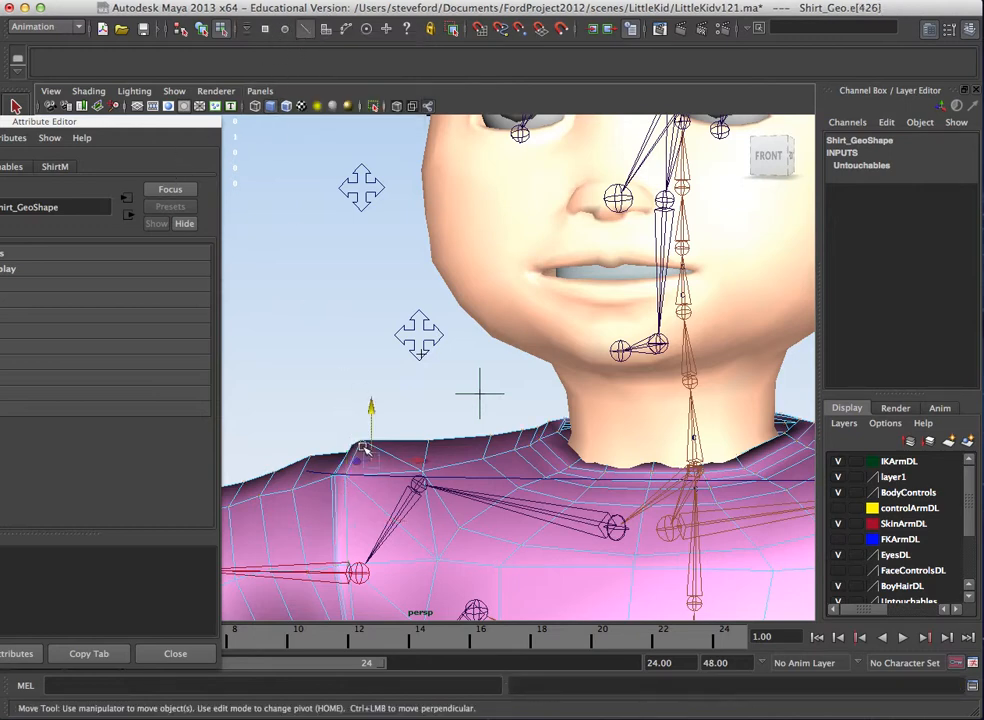
pyautogui.click(395, 454)
pyautogui.moveTo(377, 402); pyautogui.dragTo(377, 320)
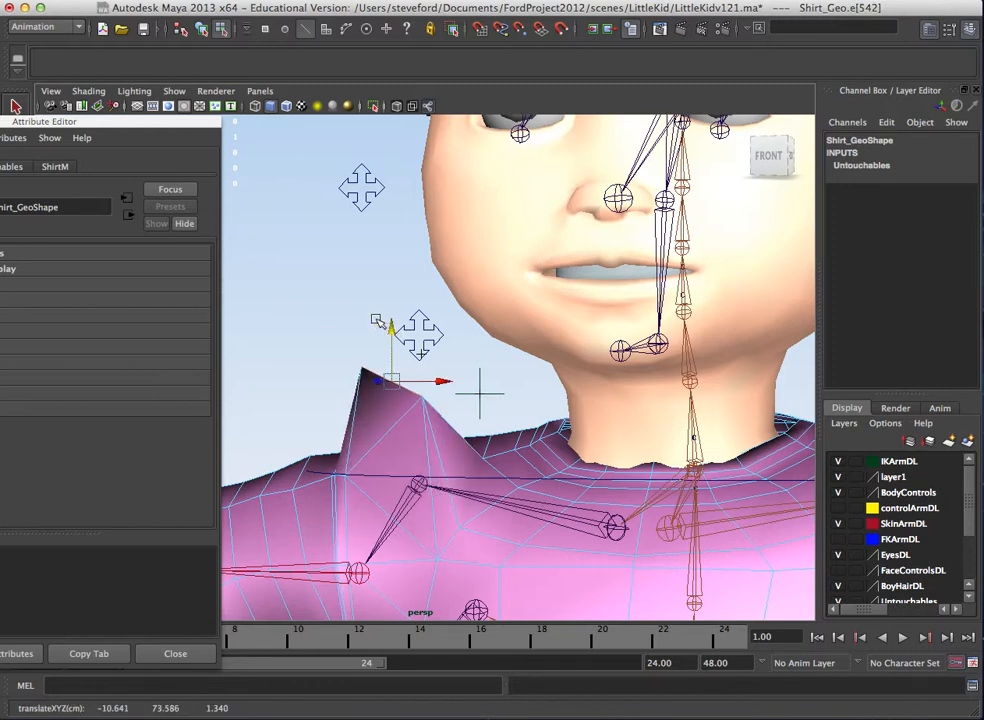
# Step: Switch the component mask from edges to faces, select faces on the raised shoulder peak, and deselect them after checking the hulls option
pyautogui.click(307, 29)
pyautogui.click(327, 30)
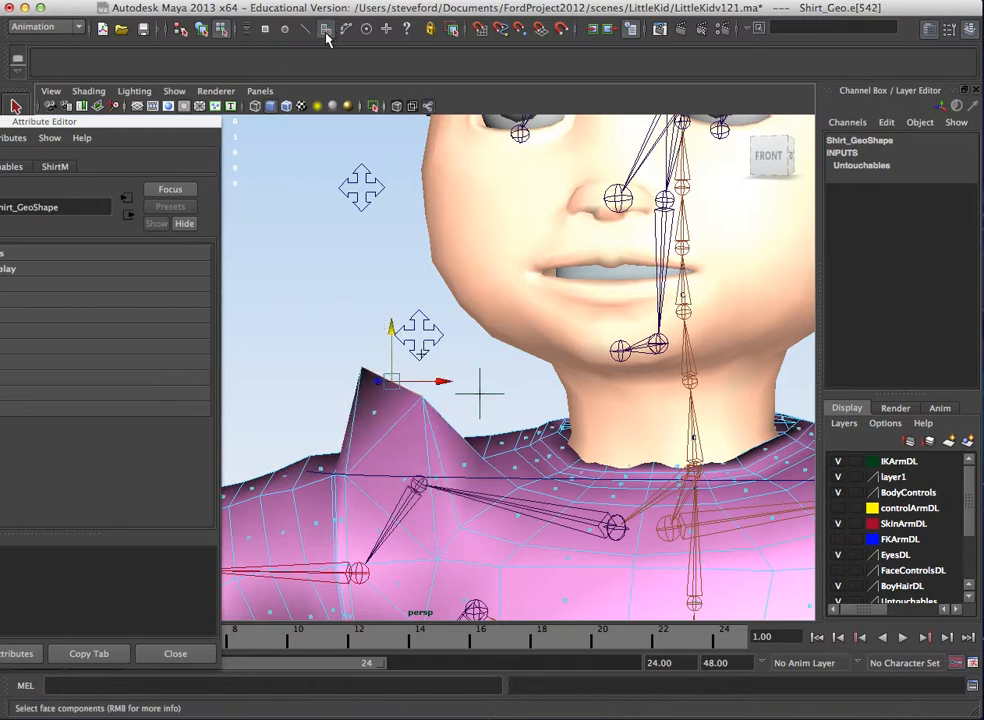
pyautogui.click(378, 402)
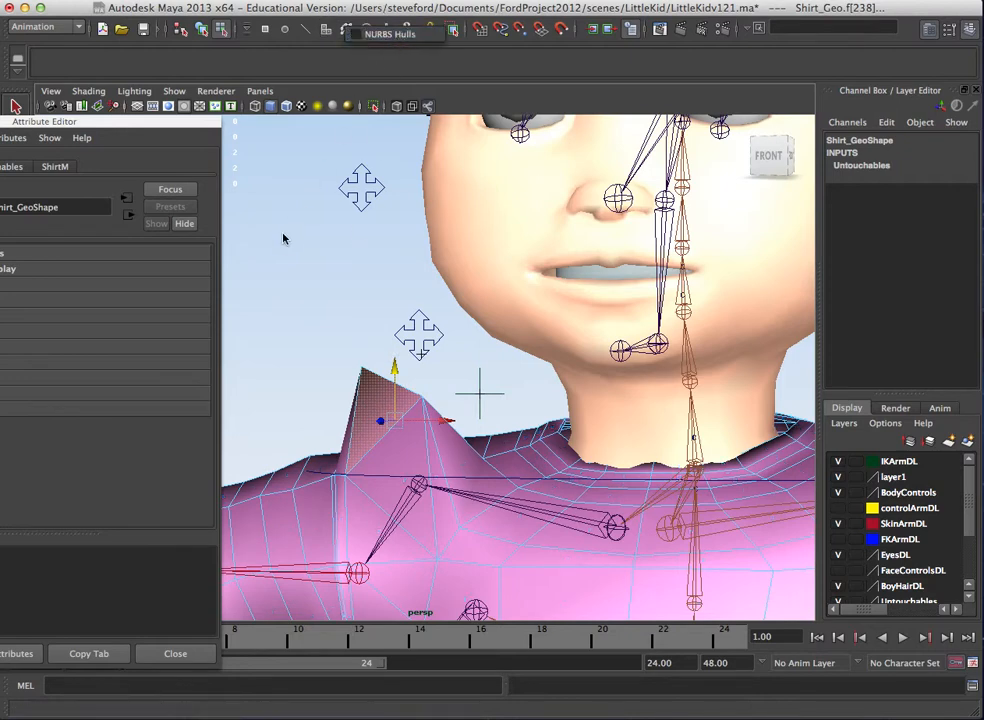
pyautogui.click(312, 220)
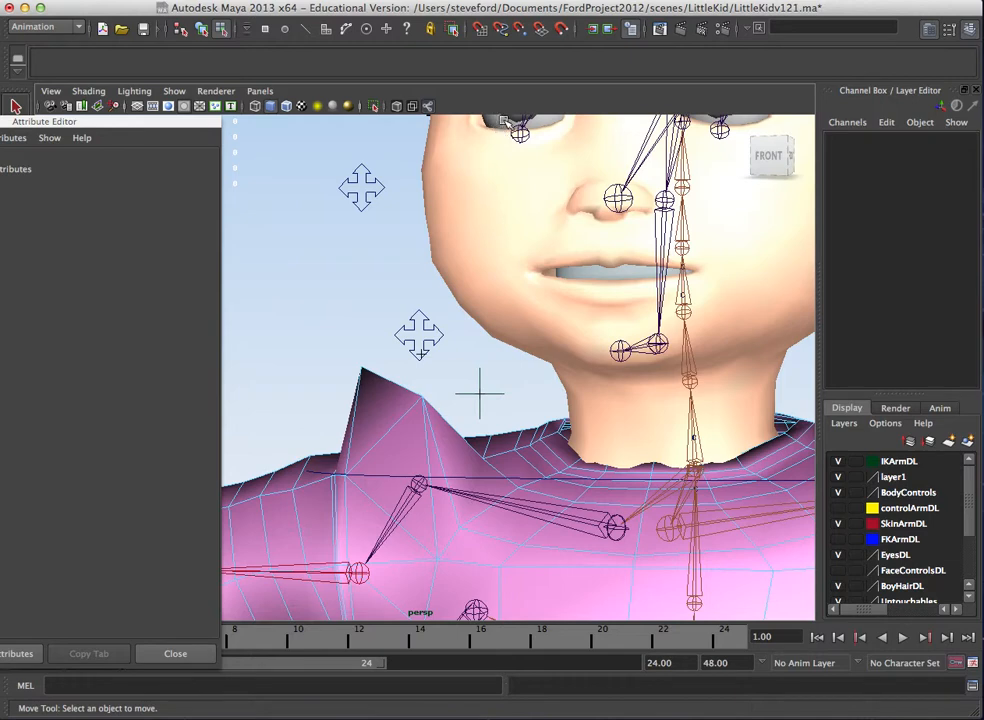
# Step: Return to object selection, allow surfaces in the mask, and select the L_EyeBall_Geo eyeball
pyautogui.keyDown('alt'); pyautogui.moveTo(494, 182); pyautogui.dragTo(397, 354, button='middle'); pyautogui.keyUp('alt')
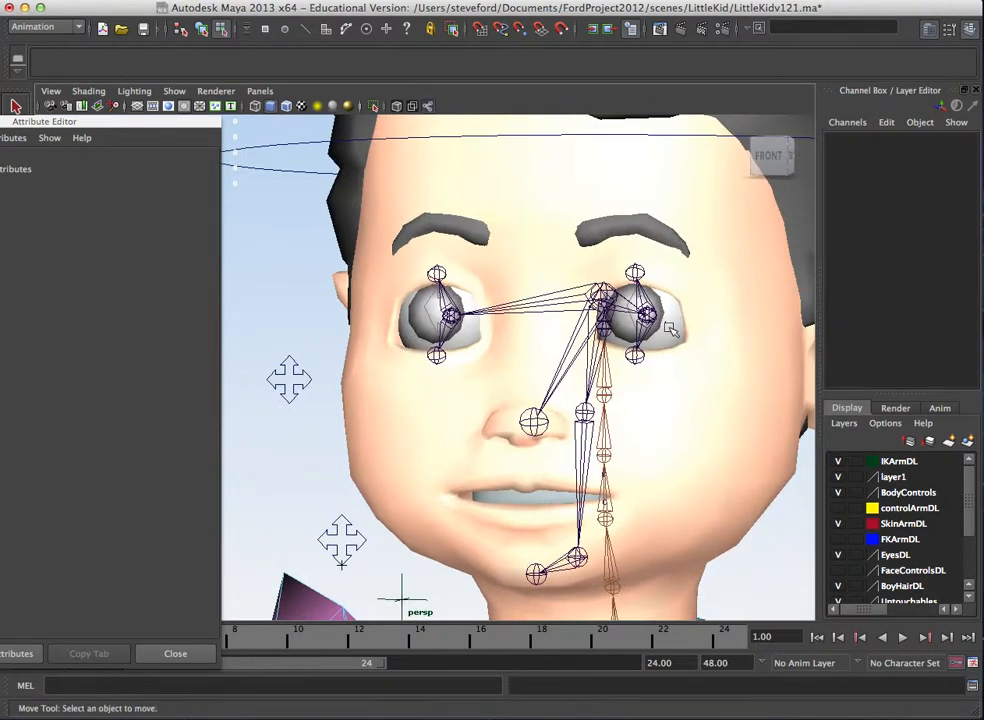
pyautogui.keyDown('alt'); pyautogui.moveTo(520, 254); pyautogui.dragTo(440, 282); pyautogui.keyUp('alt')
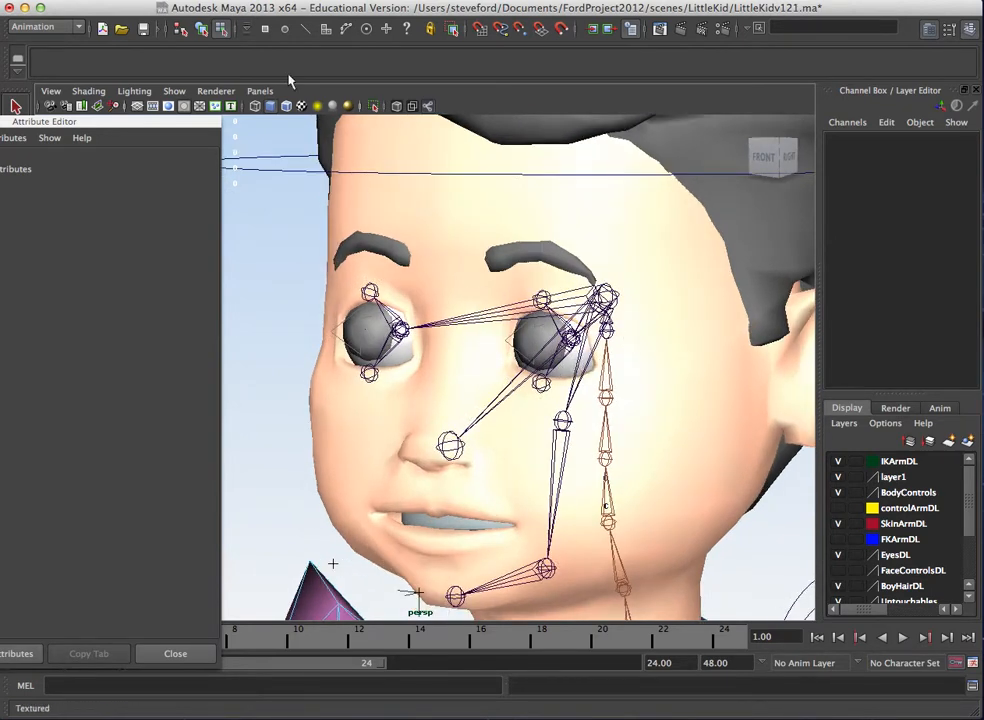
pyautogui.click(201, 28)
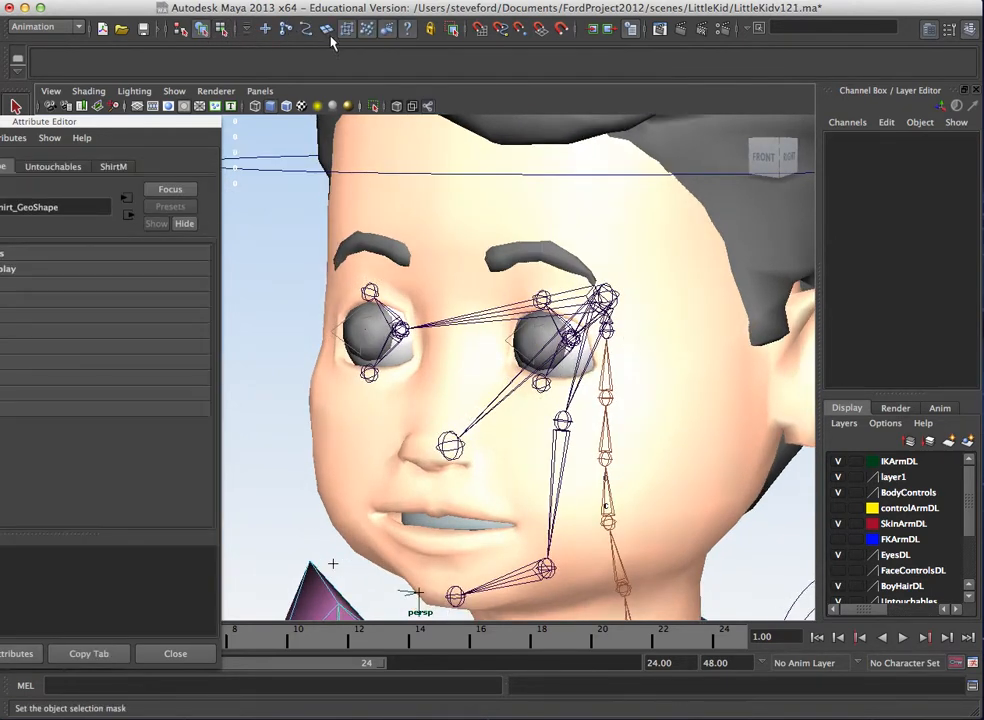
pyautogui.click(328, 32)
pyautogui.click(563, 366)
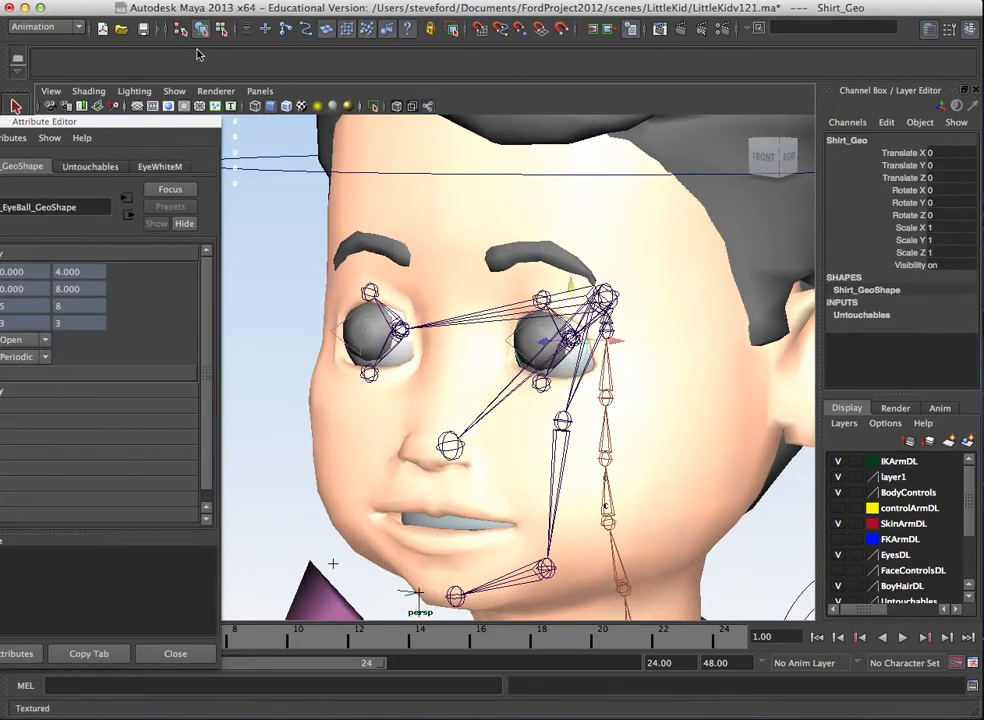
pyautogui.scroll(5, 395, 213)
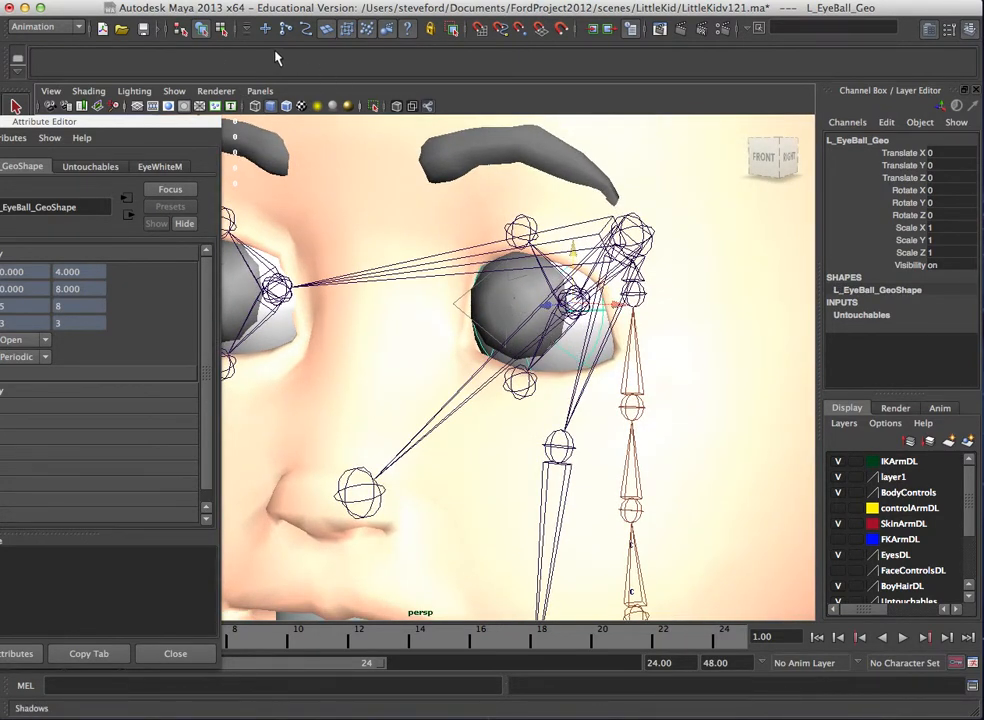
# Step: Switch to component selection with hulls allowed and select a hull ring on the L_EyeBall_Geo eyeball
pyautogui.click(221, 28)
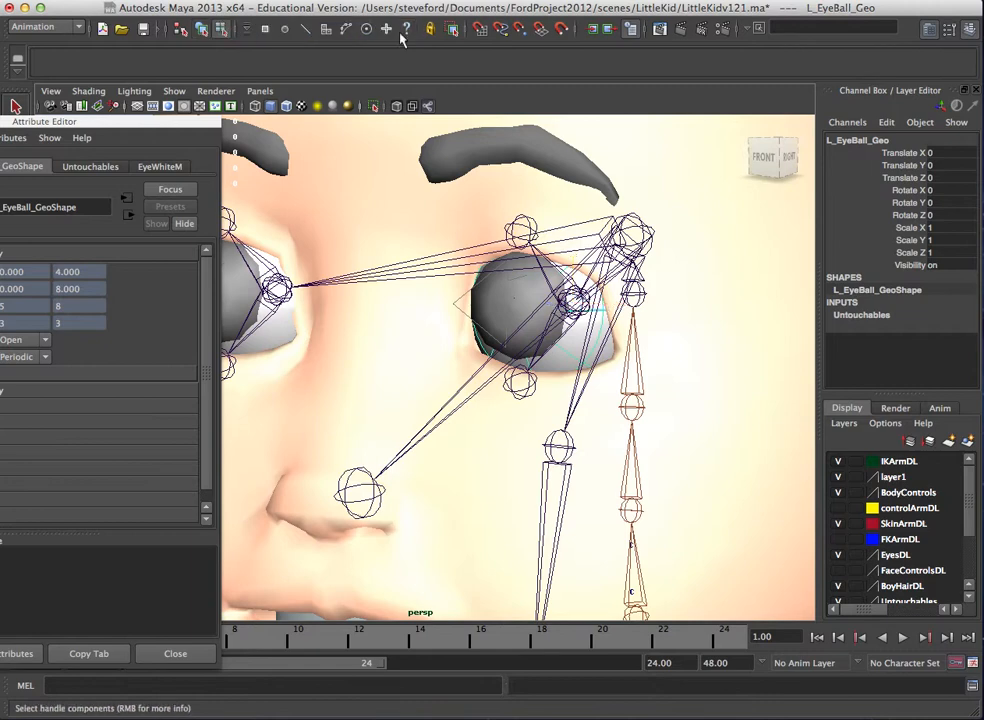
pyautogui.click(346, 30)
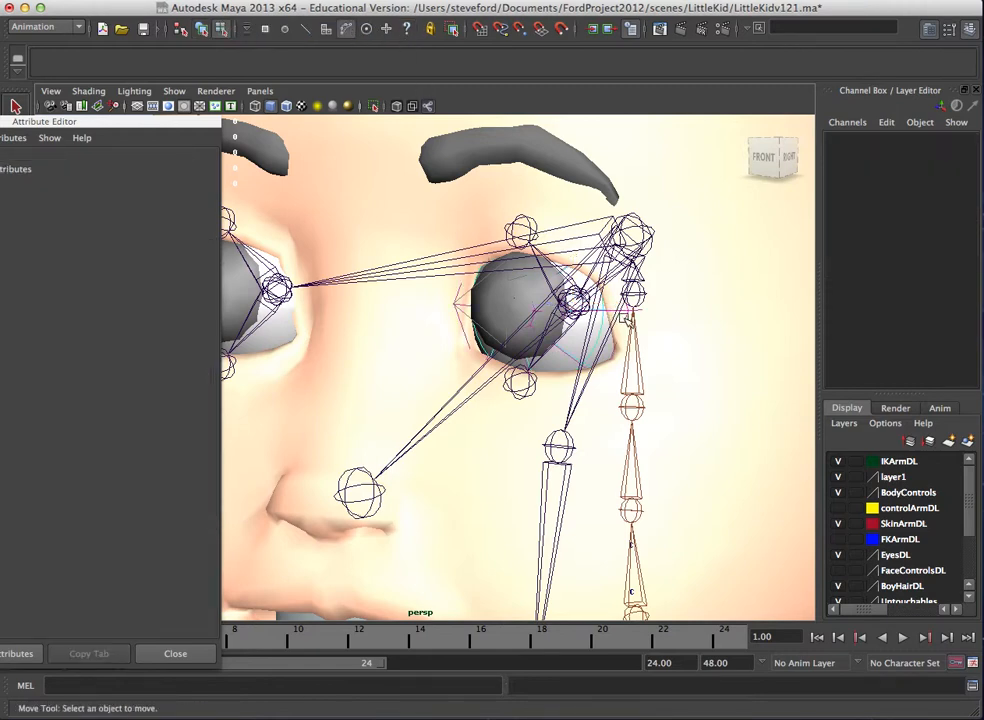
pyautogui.click(622, 321)
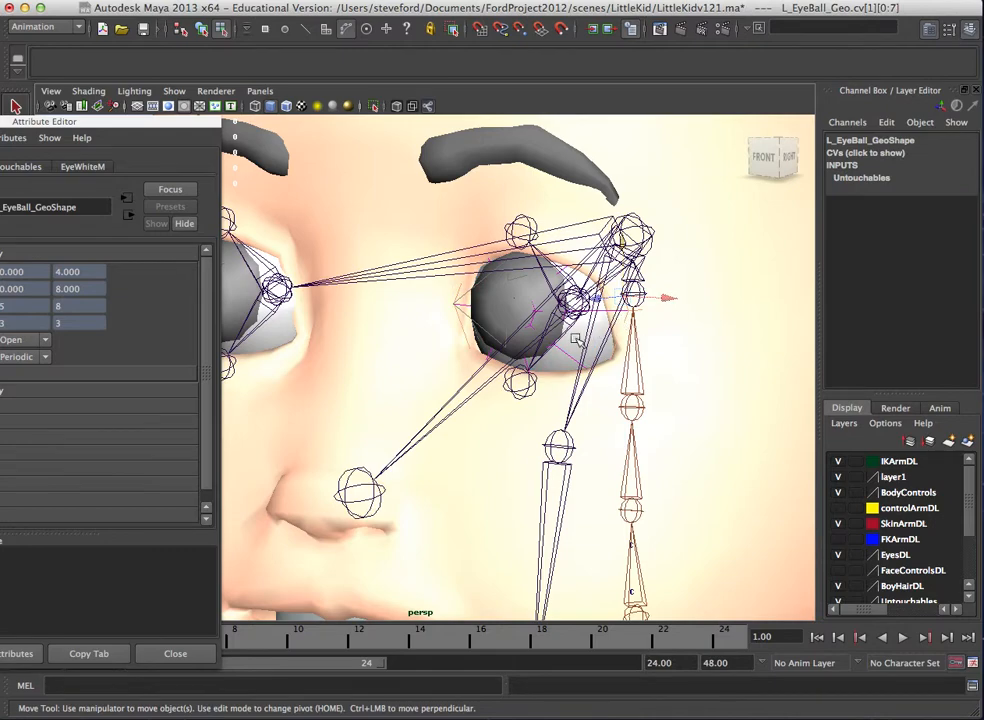
pyautogui.keyDown('alt'); pyautogui.moveTo(690, 331); pyautogui.dragTo(625, 326); pyautogui.keyUp('alt')
pyautogui.keyDown('alt'); pyautogui.moveTo(548, 300); pyautogui.dragTo(575, 297, button='right'); pyautogui.keyUp('alt')
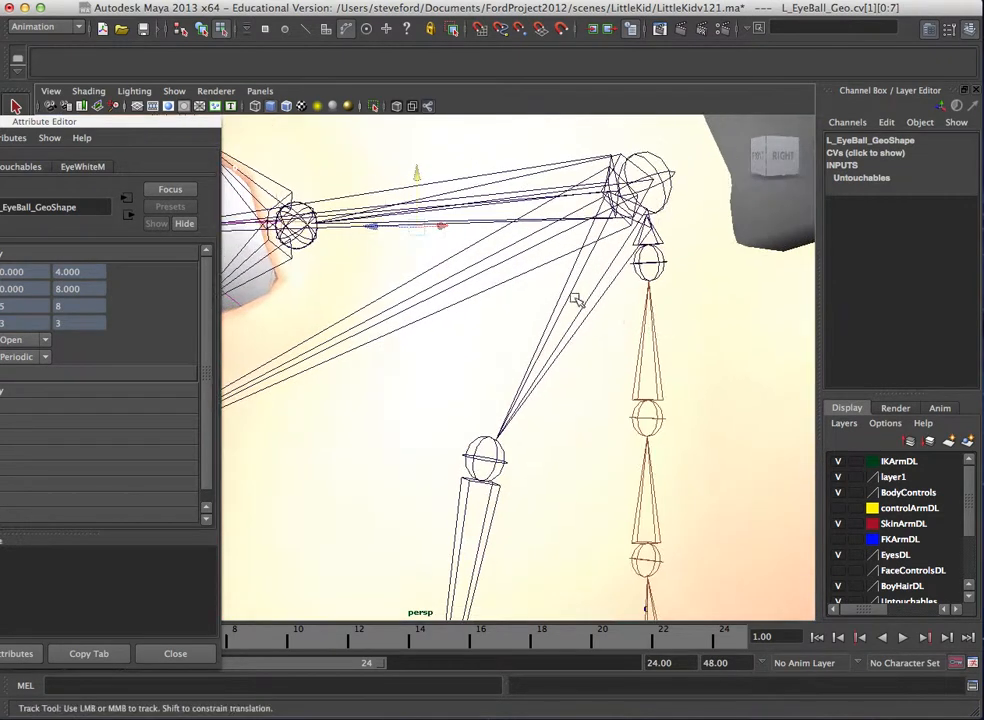
# Step: Select another hull ring around the eyeball and pull it forward out of the eye socket
pyautogui.keyDown('alt'); pyautogui.moveTo(575, 297); pyautogui.dragTo(650, 310, button='middle'); pyautogui.keyUp('alt')
pyautogui.keyDown('alt'); pyautogui.moveTo(651, 312); pyautogui.dragTo(611, 320, button='right'); pyautogui.keyUp('alt')
pyautogui.click(485, 295)
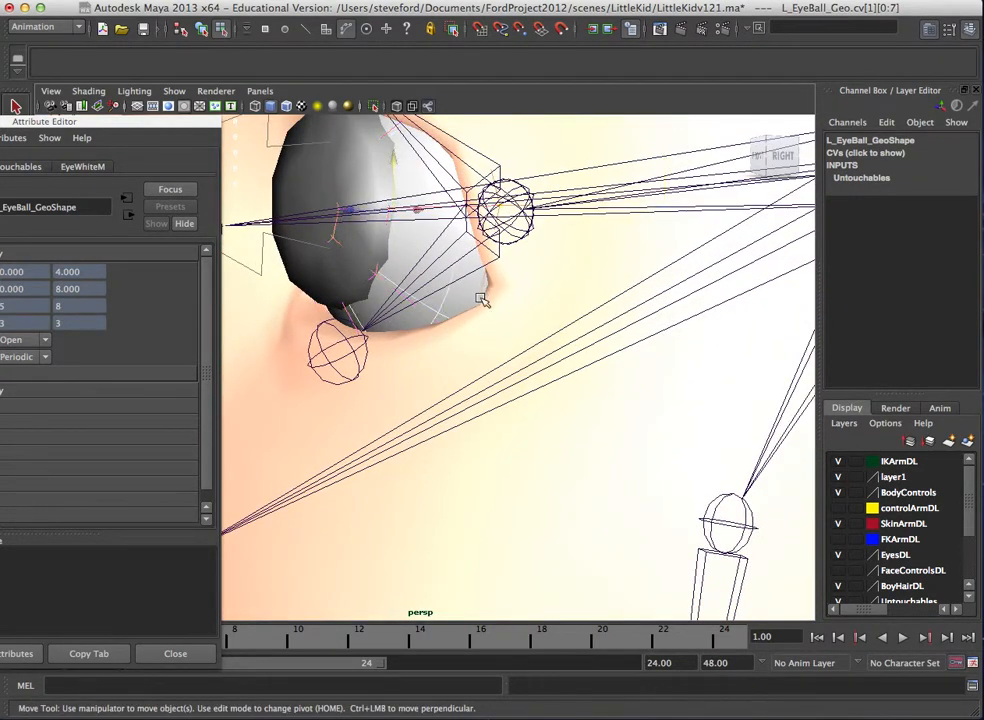
pyautogui.keyDown('alt'); pyautogui.moveTo(505, 279); pyautogui.dragTo(516, 330, button='middle'); pyautogui.keyUp('alt')
pyautogui.moveTo(422, 290); pyautogui.dragTo(248, 262)
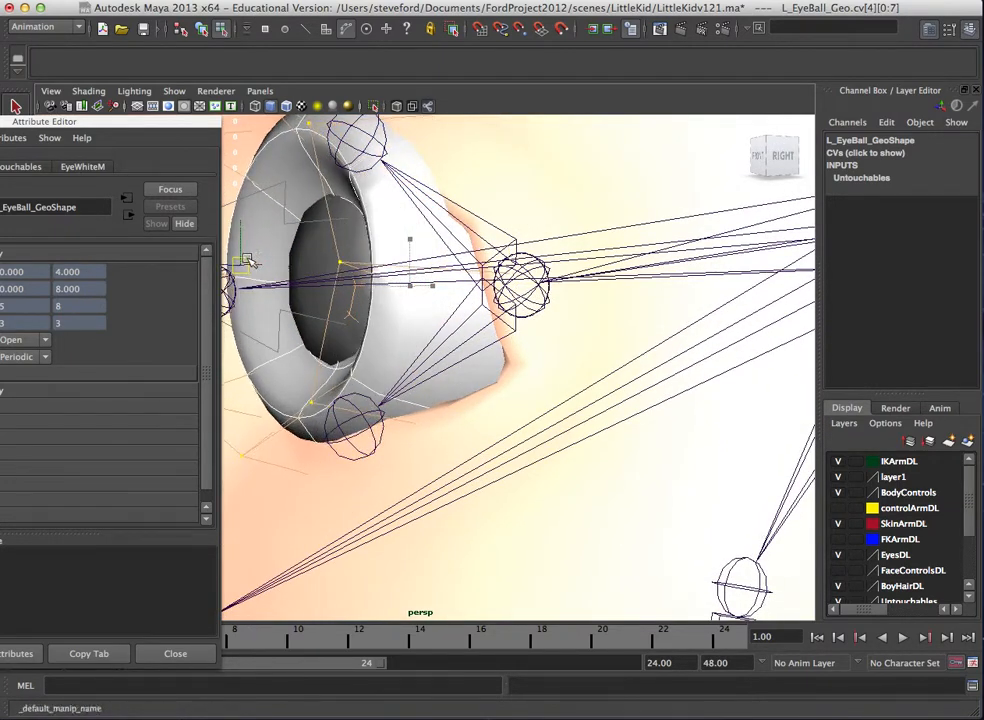
pyautogui.scroll(-5, 389, 248)
pyautogui.keyDown('alt'); pyautogui.moveTo(415, 245); pyautogui.dragTo(439, 274, button='middle'); pyautogui.keyUp('alt')
pyautogui.keyDown('alt'); pyautogui.moveTo(439, 274); pyautogui.dragTo(517, 265); pyautogui.keyUp('alt')
pyautogui.keyDown('alt'); pyautogui.moveTo(517, 265); pyautogui.dragTo(424, 275, button='middle'); pyautogui.keyUp('alt')
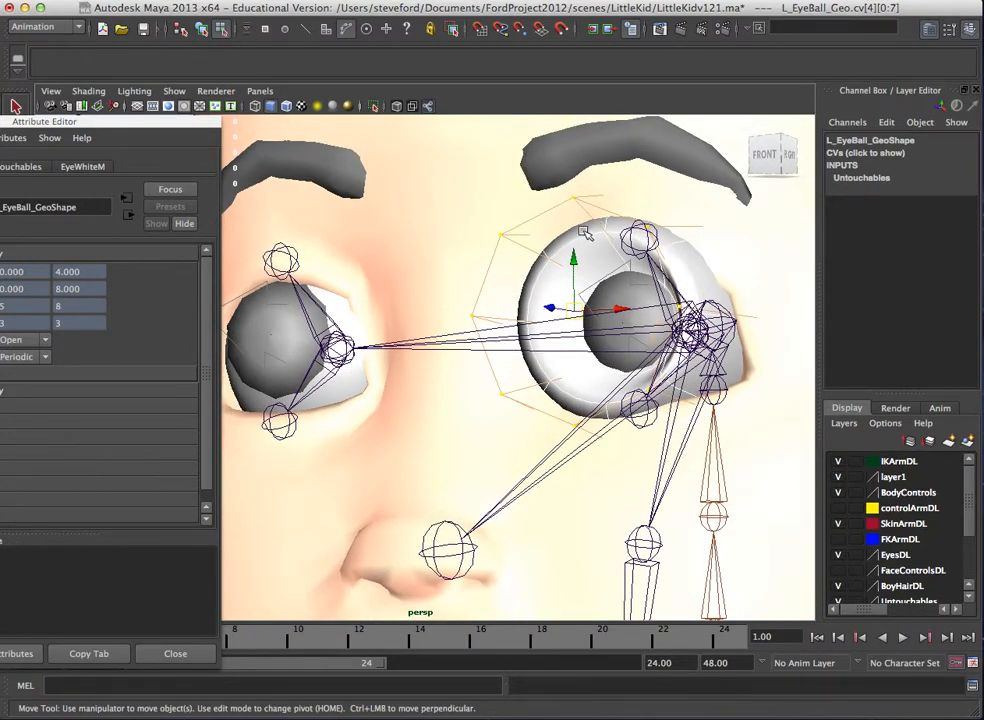
# Step: Select a hull running lengthwise along the eyeball, then undo that selection and the hull move
pyautogui.click(536, 250)
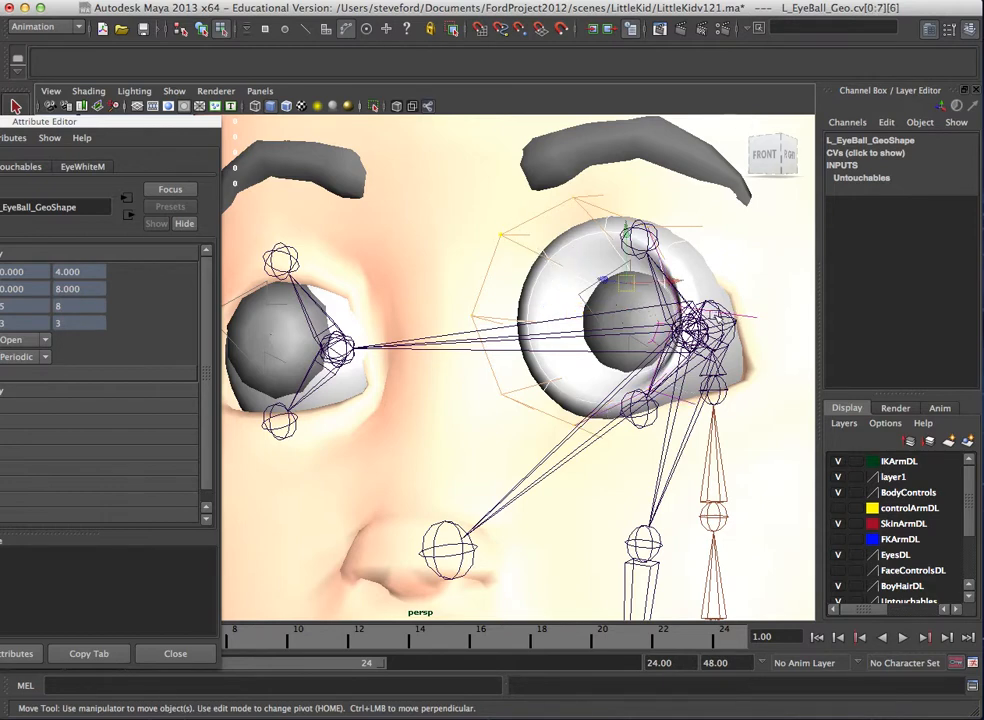
pyautogui.press('z')
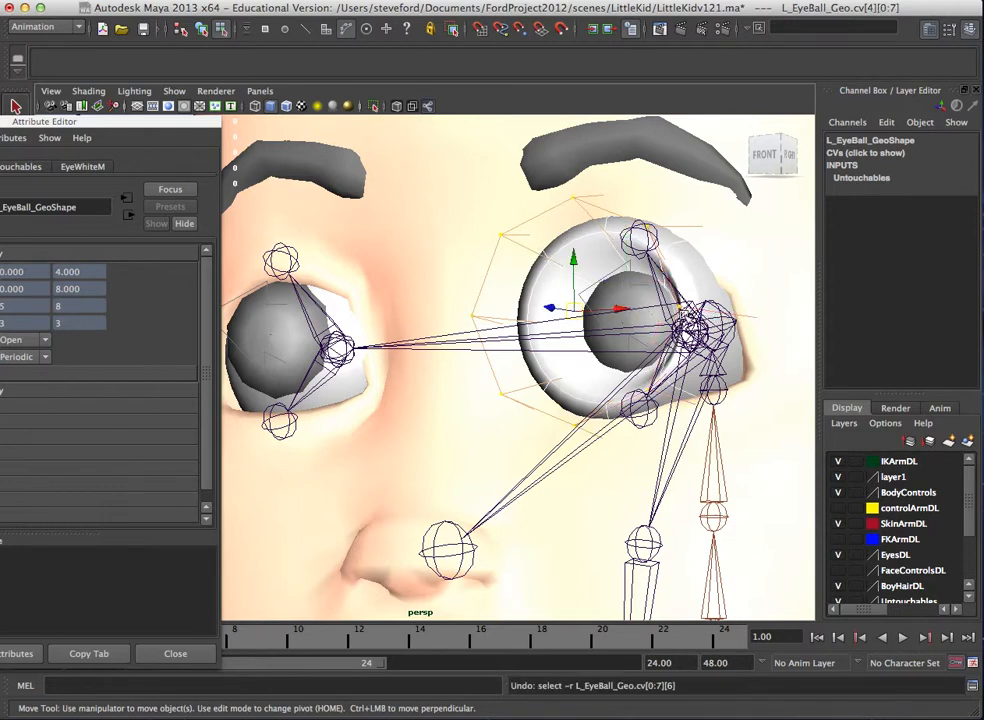
pyautogui.press('z')
# Step: Limit component selection to pivots, select the wrist joint's pivot, and move it upward off the arm
pyautogui.keyDown('alt'); pyautogui.moveTo(613, 246); pyautogui.dragTo(503, 263, button='middle'); pyautogui.keyUp('alt')
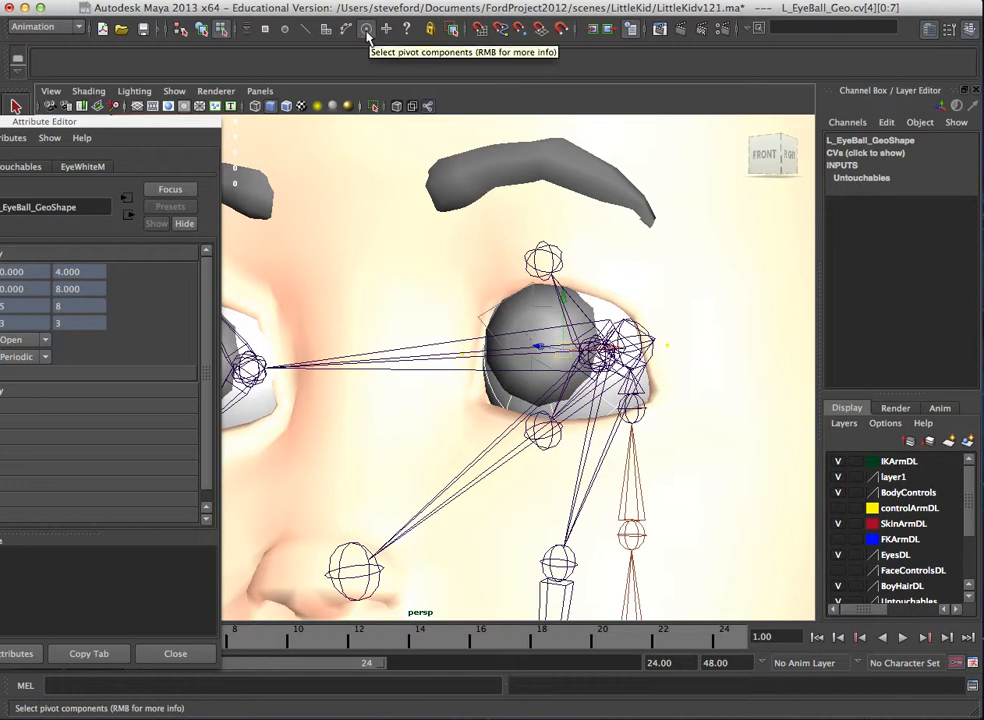
pyautogui.keyDown('alt'); pyautogui.moveTo(446, 277); pyautogui.dragTo(320, 290, button='right'); pyautogui.keyUp('alt')
pyautogui.keyDown('alt'); pyautogui.moveTo(391, 341); pyautogui.dragTo(540, 236, button='middle'); pyautogui.keyUp('alt')
pyautogui.keyDown('alt'); pyautogui.moveTo(444, 285); pyautogui.dragTo(375, 292, button='right'); pyautogui.keyUp('alt')
pyautogui.keyDown('alt'); pyautogui.moveTo(388, 386); pyautogui.dragTo(438, 255, button='middle'); pyautogui.keyUp('alt')
pyautogui.keyDown('alt'); pyautogui.moveTo(400, 328); pyautogui.dragTo(467, 334); pyautogui.keyUp('alt')
pyautogui.keyDown('alt'); pyautogui.moveTo(481, 354); pyautogui.dragTo(575, 400, button='middle'); pyautogui.keyUp('alt')
pyautogui.keyDown('alt'); pyautogui.moveTo(426, 300); pyautogui.dragTo(670, 397, button='right'); pyautogui.keyUp('alt')
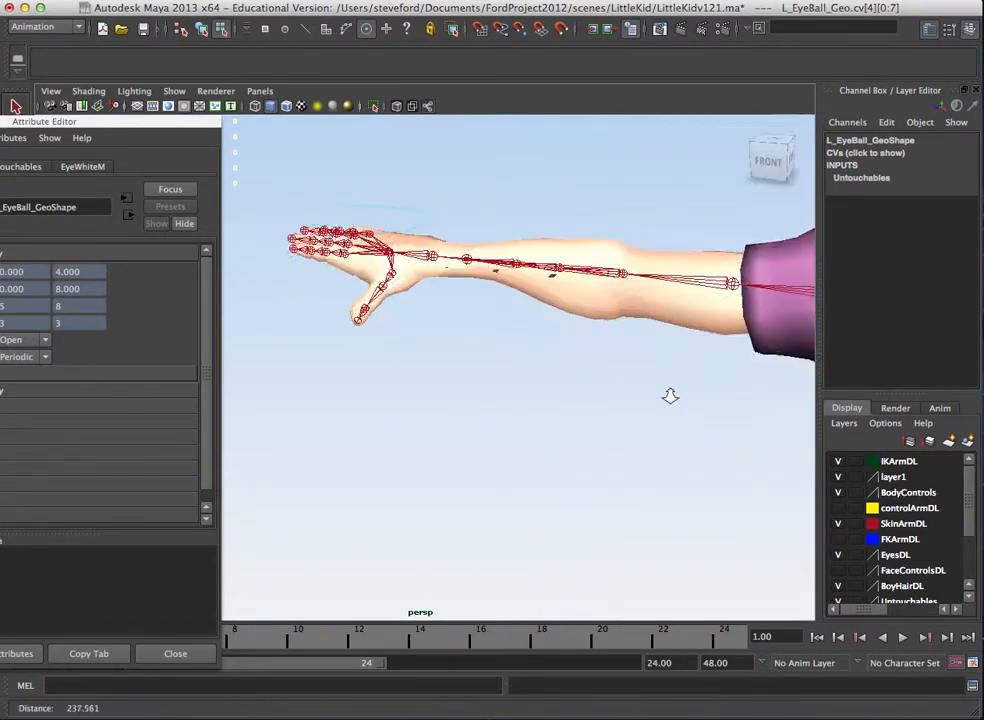
pyautogui.keyDown('alt'); pyautogui.moveTo(480, 318); pyautogui.dragTo(505, 393, button='middle'); pyautogui.keyUp('alt')
pyautogui.keyDown('alt'); pyautogui.moveTo(525, 362); pyautogui.dragTo(472, 340); pyautogui.keyUp('alt')
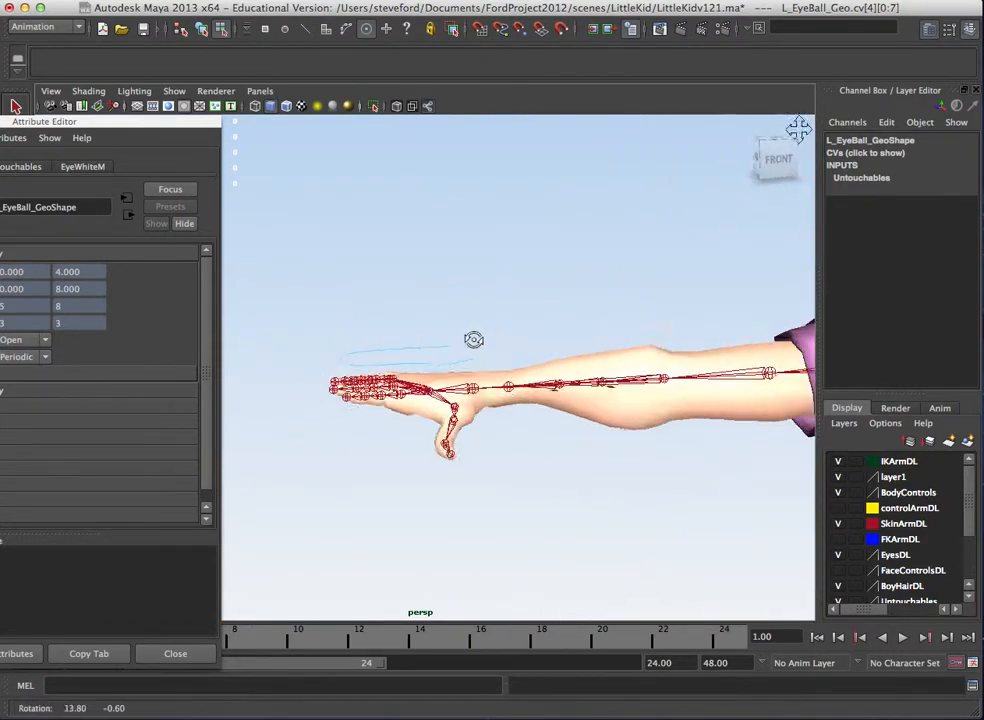
pyautogui.keyDown('alt'); pyautogui.moveTo(490, 334); pyautogui.dragTo(464, 339, button='middle'); pyautogui.keyUp('alt')
pyautogui.keyDown('alt'); pyautogui.moveTo(509, 373); pyautogui.dragTo(600, 385, button='right'); pyautogui.keyUp('alt')
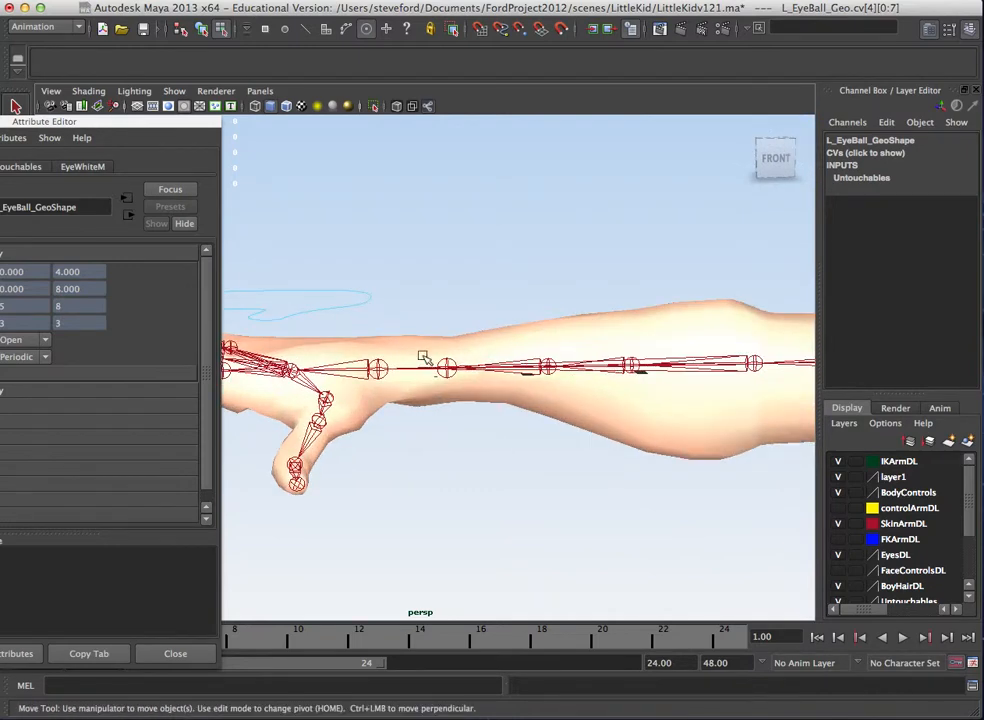
pyautogui.click(374, 344)
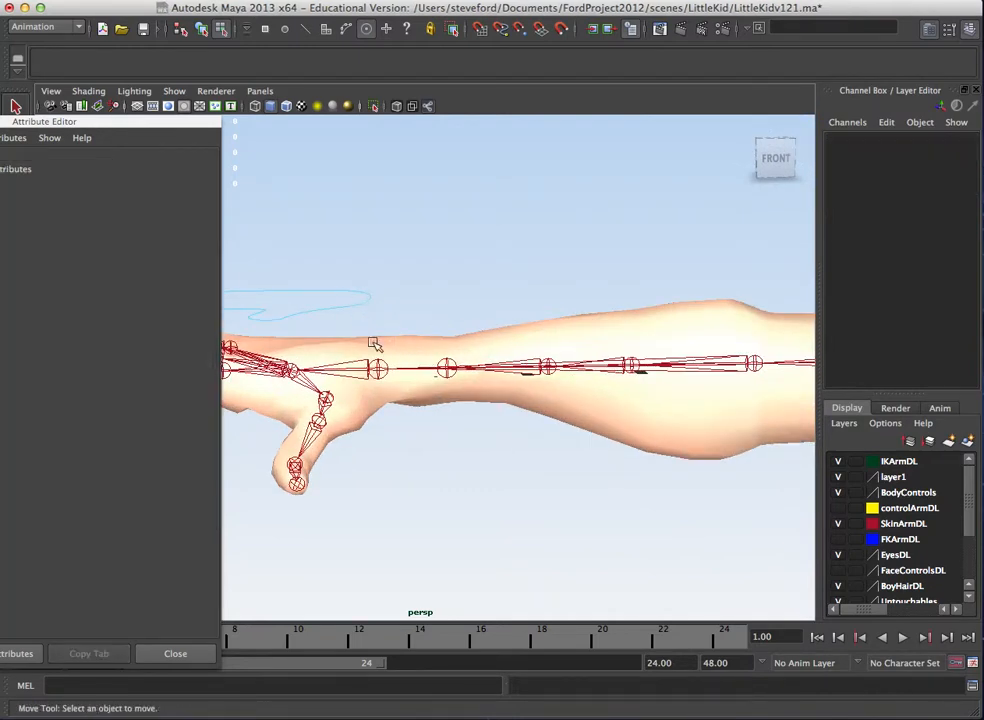
pyautogui.click(377, 369)
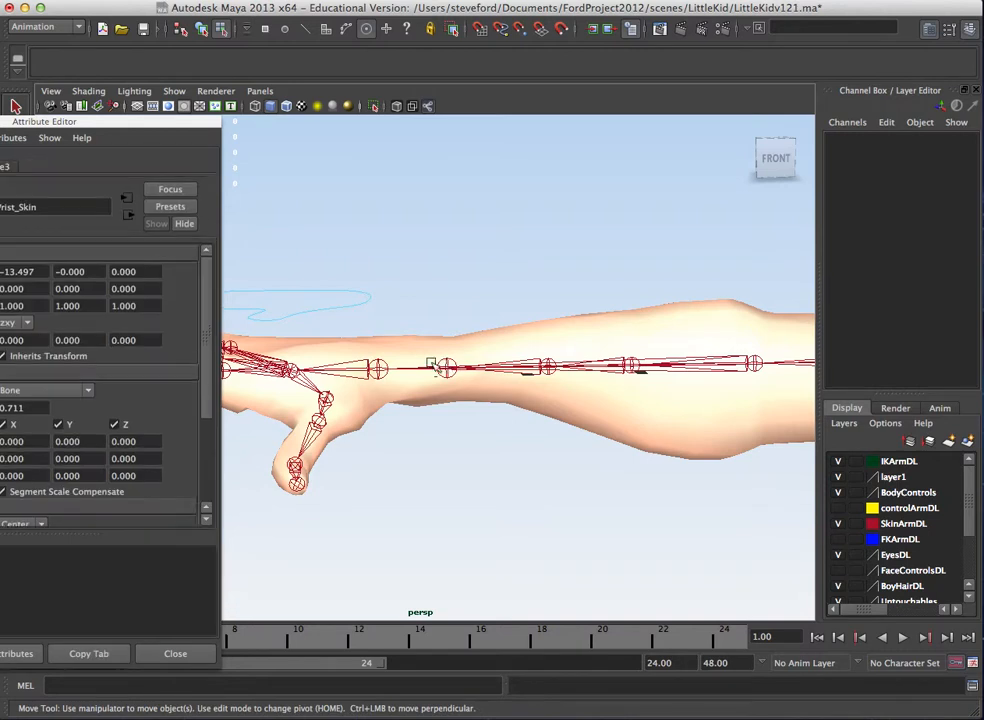
pyautogui.moveTo(378, 410); pyautogui.dragTo(377, 380)
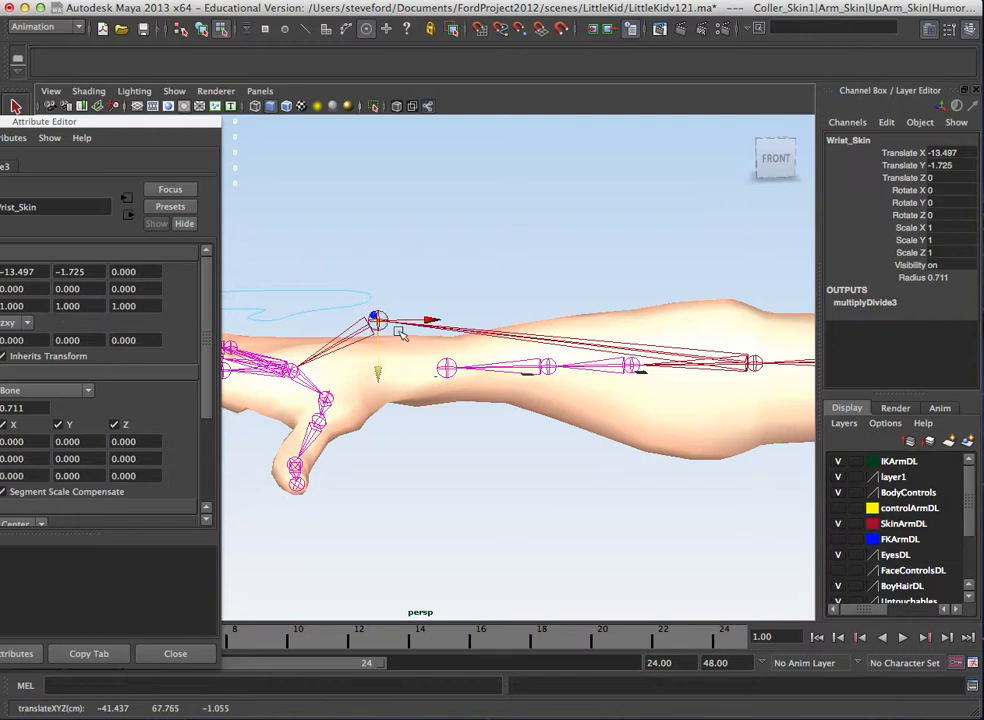
# Step: Move the Twist3_Skin forearm joint's pivot up above the arm, then undo both pivot moves and selections
pyautogui.click(446, 368)
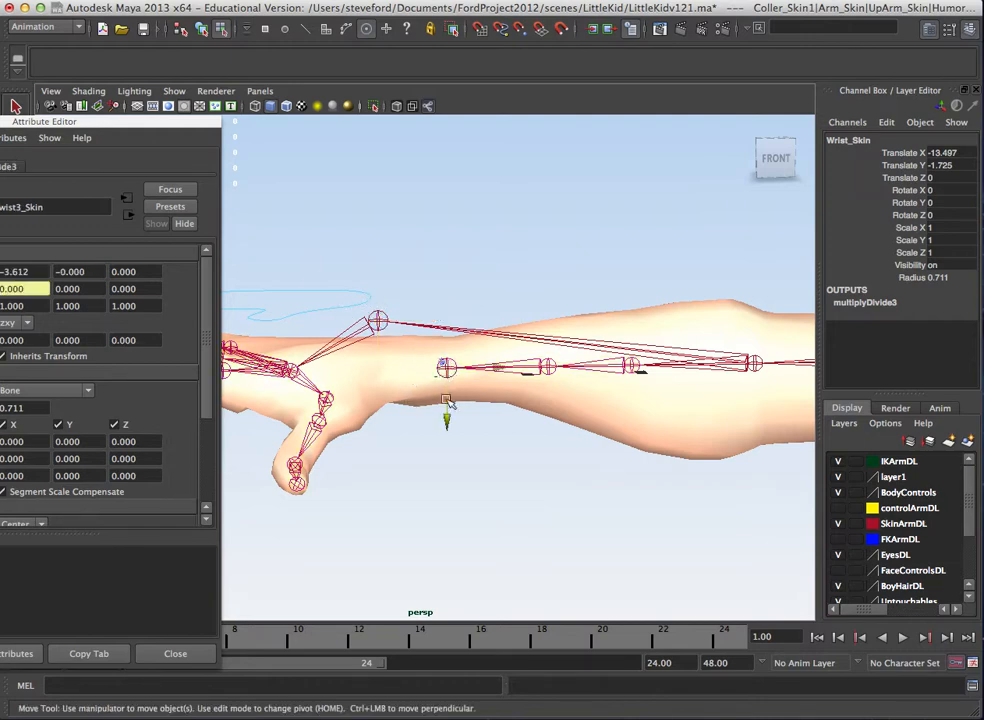
pyautogui.moveTo(444, 417); pyautogui.dragTo(450, 332)
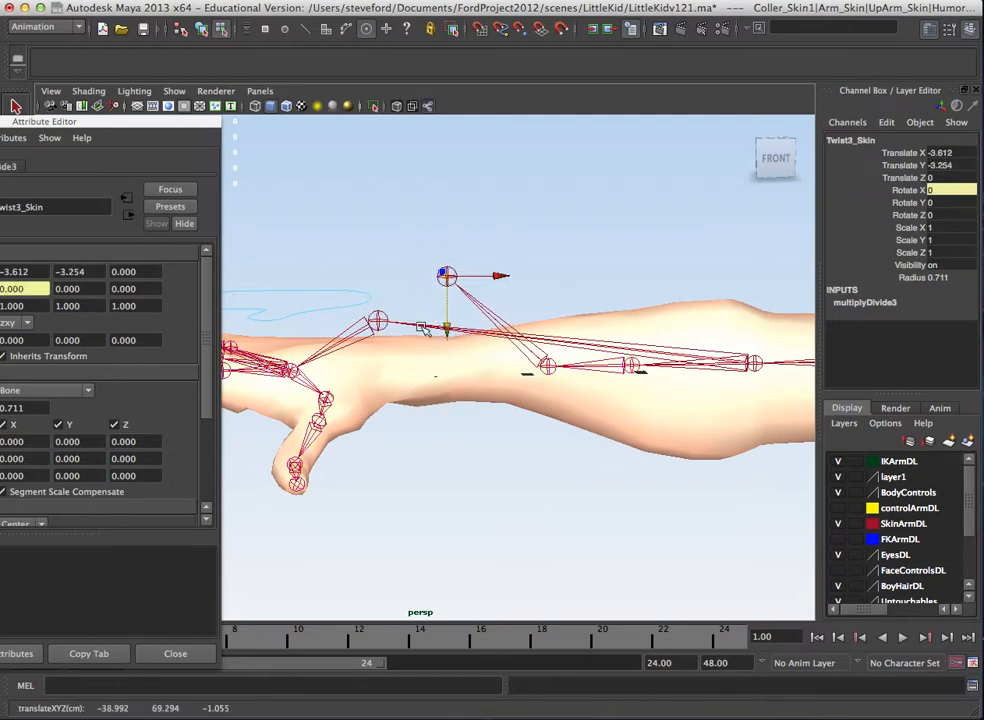
pyautogui.press('z')
pyautogui.press('z')
pyautogui.press('z')
pyautogui.press('z')
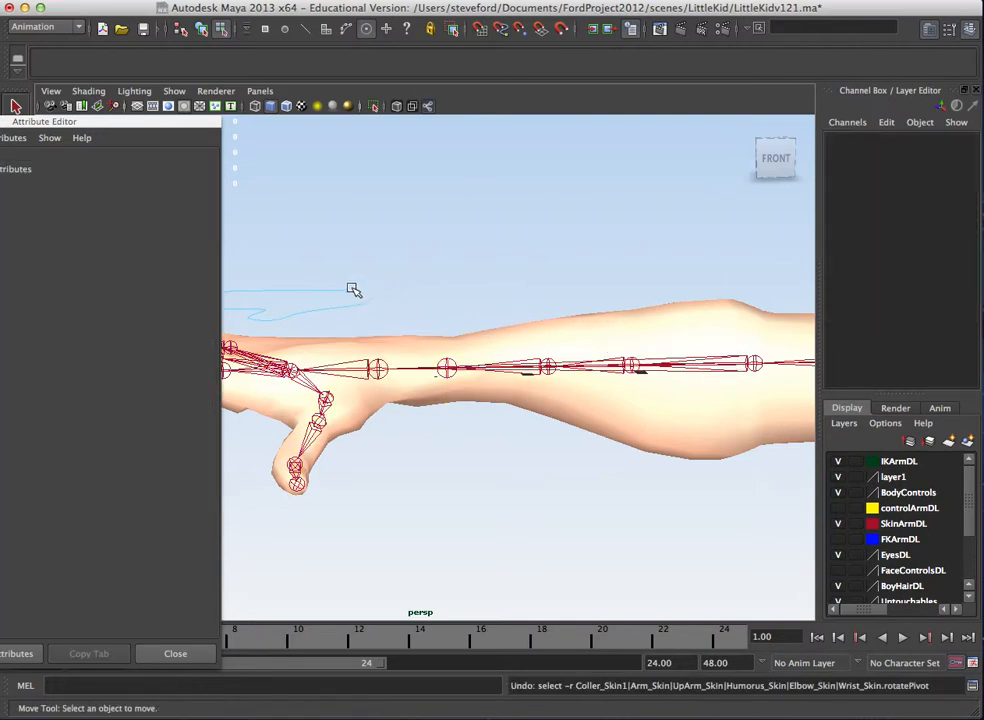
# Step: Limit component selection to handles, select the clavicle control's selection handle above the raised shoulder, and move it upward
pyautogui.click(356, 293)
pyautogui.keyDown('alt'); pyautogui.moveTo(370, 307); pyautogui.dragTo(384, 274, button='right'); pyautogui.keyUp('alt')
pyautogui.moveTo(433, 328)
pyautogui.keyDown('alt'); pyautogui.mouseDown(button='middle')
pyautogui.moveTo(296, 311)
pyautogui.moveTo(130, 328)
pyautogui.mouseUp(button='middle'); pyautogui.keyUp('alt')
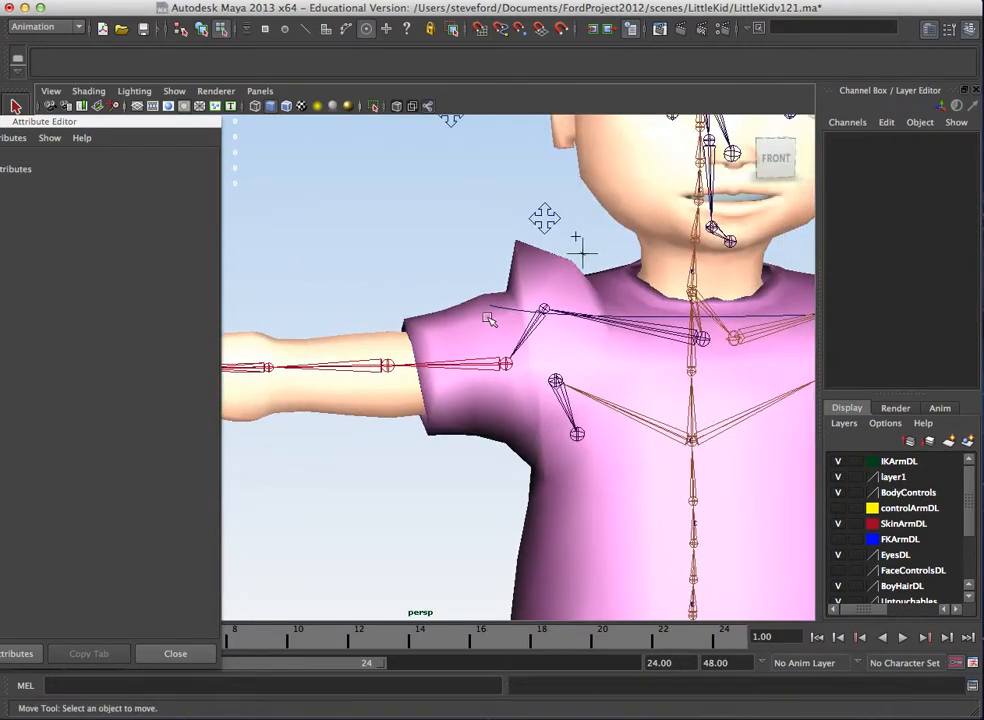
pyautogui.keyDown('alt'); pyautogui.moveTo(512, 295); pyautogui.dragTo(418, 346, button='middle'); pyautogui.keyUp('alt')
pyautogui.keyDown('alt'); pyautogui.moveTo(418, 346); pyautogui.dragTo(430, 307, button='right'); pyautogui.keyUp('alt')
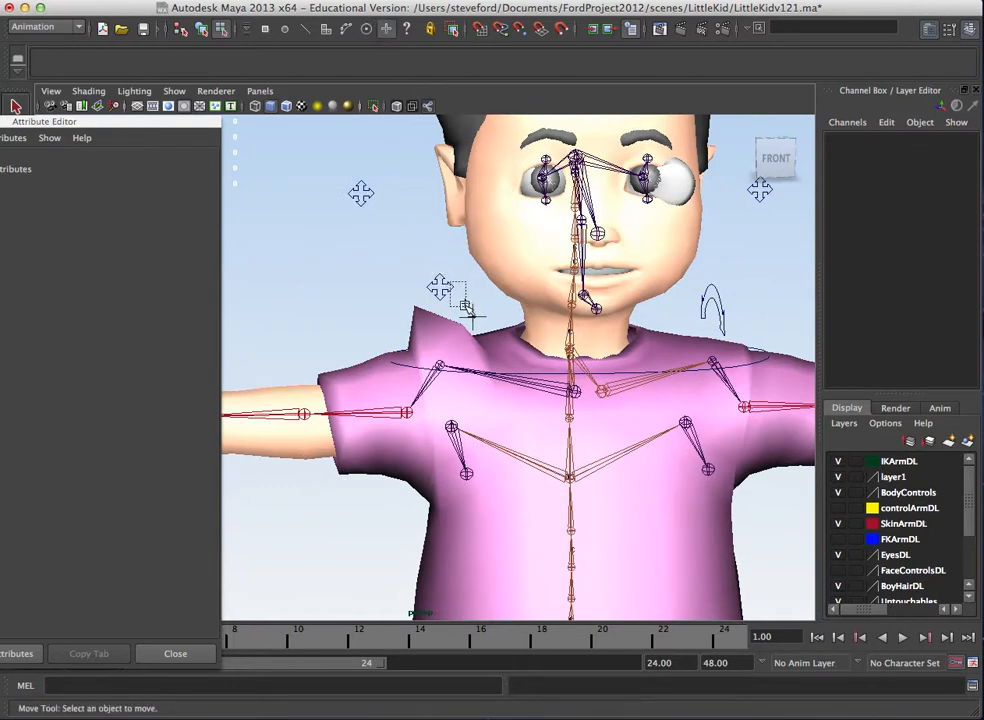
pyautogui.click(466, 306)
pyautogui.moveTo(468, 305); pyautogui.dragTo(503, 266)
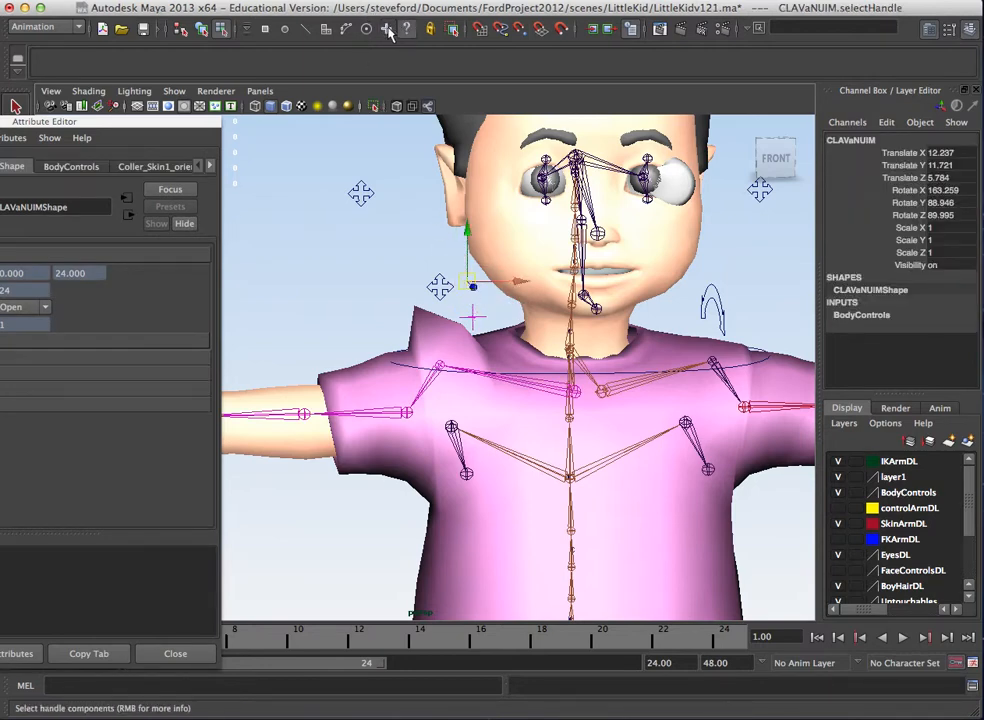
# Step: With miscellaneous components allowed, select the R_RowerRib_Skin joint's local rotation axis and activate the Rotate tool on it
pyautogui.keyDown('alt'); pyautogui.moveTo(537, 479); pyautogui.dragTo(405, 473); pyautogui.keyUp('alt')
pyautogui.click(464, 448)
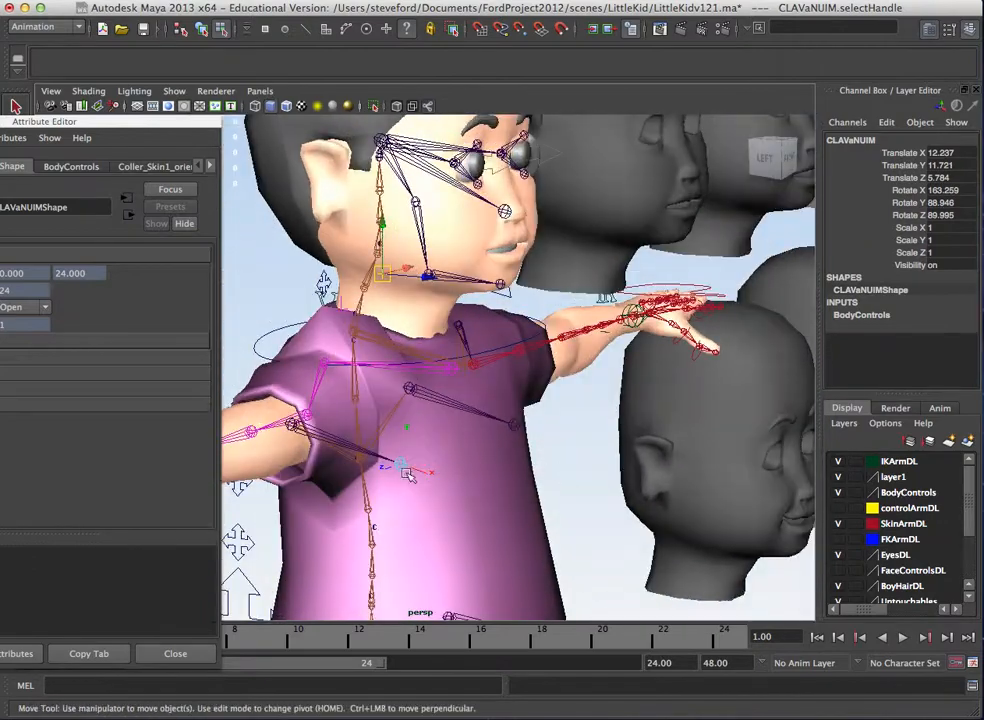
pyautogui.click(419, 470)
pyautogui.keyDown('alt'); pyautogui.moveTo(488, 441); pyautogui.dragTo(657, 468, button='right'); pyautogui.keyUp('alt')
pyautogui.press('e')
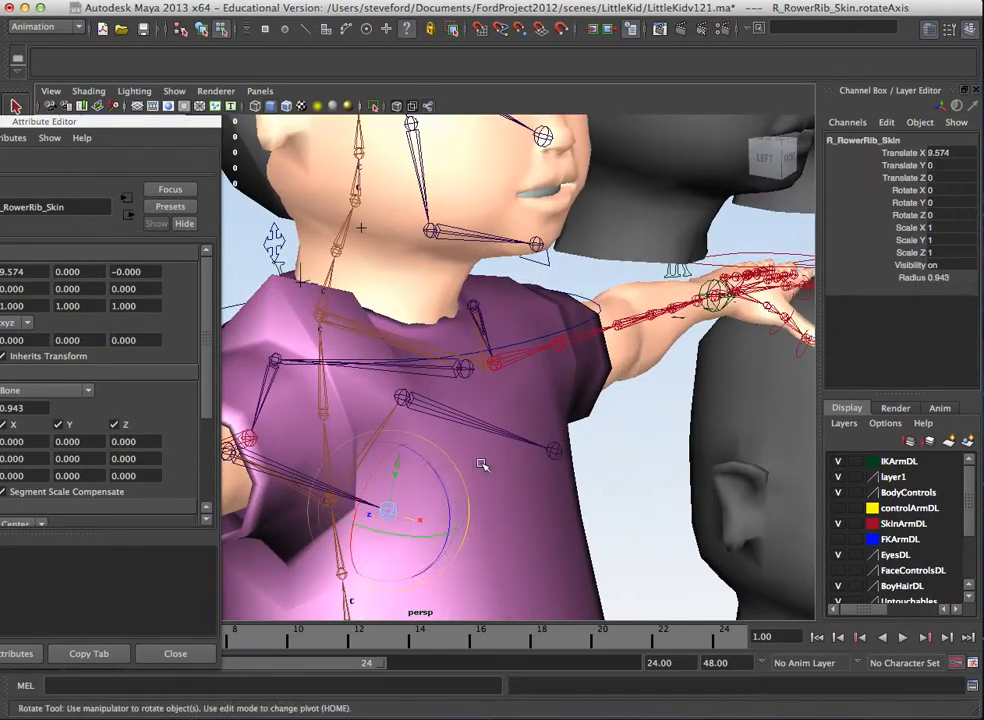
pyautogui.keyDown('alt'); pyautogui.moveTo(476, 464); pyautogui.dragTo(406, 461); pyautogui.keyUp('alt')
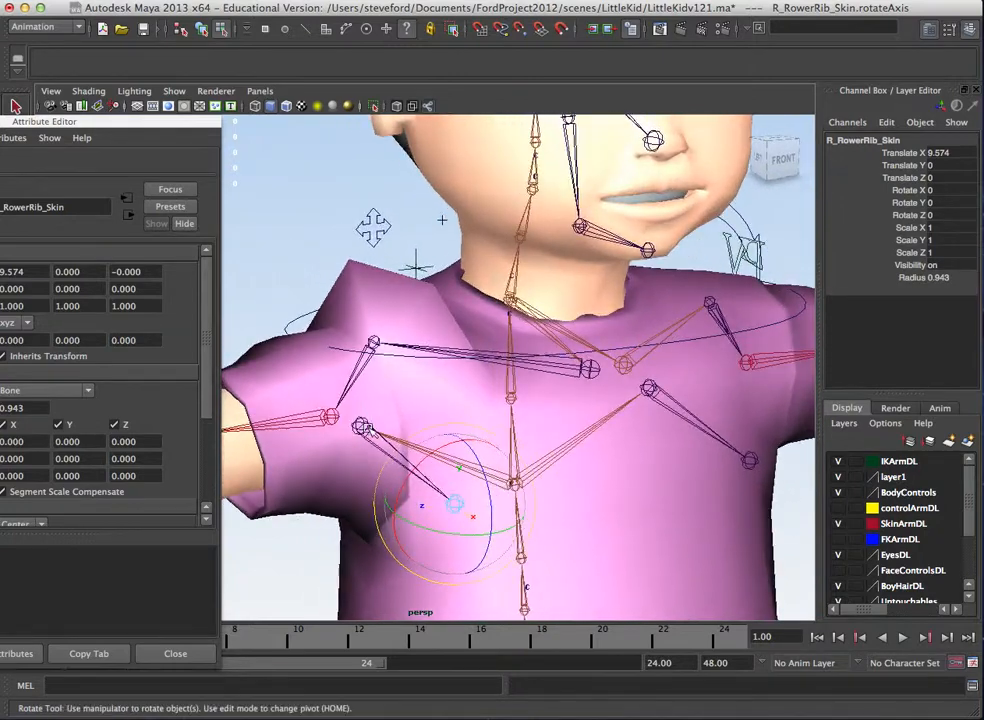
pyautogui.keyDown('alt'); pyautogui.moveTo(350, 455); pyautogui.dragTo(492, 466, button='right'); pyautogui.keyUp('alt')
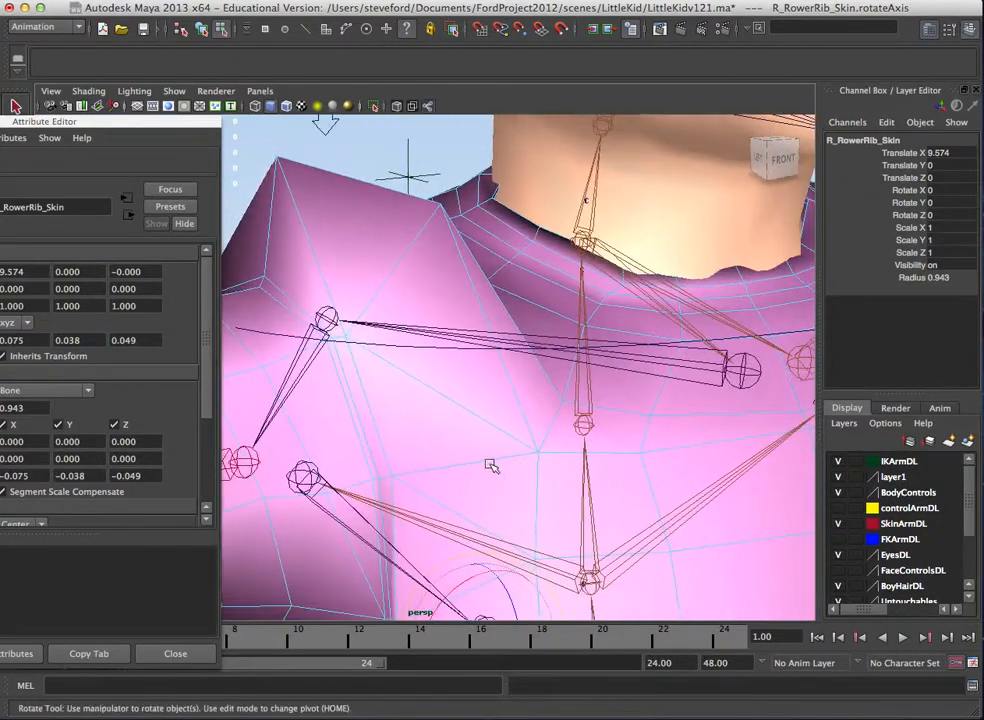
# Step: Select the R_UpperRib_Skin joint's local rotation axis and rotate it
pyautogui.click(305, 474)
pyautogui.keyDown('alt'); pyautogui.moveTo(450, 482); pyautogui.dragTo(535, 455); pyautogui.keyUp('alt')
pyautogui.keyDown('alt'); pyautogui.moveTo(384, 450); pyautogui.dragTo(584, 404, button='middle'); pyautogui.keyUp('alt')
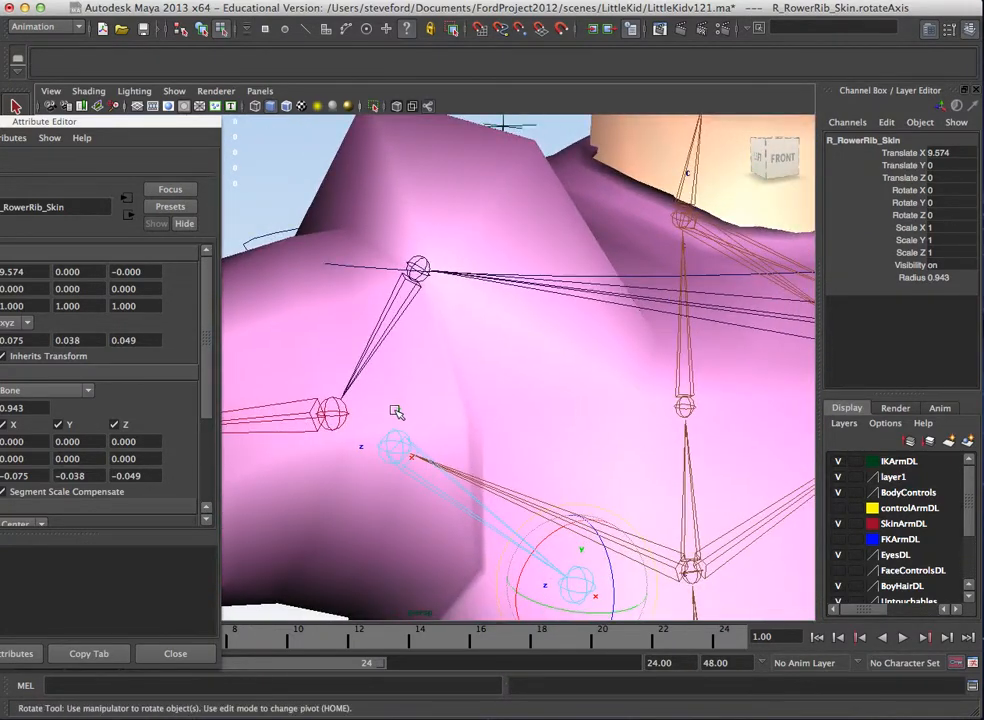
pyautogui.click(396, 445)
pyautogui.moveTo(422, 480); pyautogui.dragTo(416, 510)
# Step: Rotate the upper rib joint's axis further to about 95.8, -4.9, 89.5 and bring the Attribute Editor into full view
pyautogui.keyDown('alt'); pyautogui.moveTo(521, 467); pyautogui.dragTo(660, 456); pyautogui.keyUp('alt')
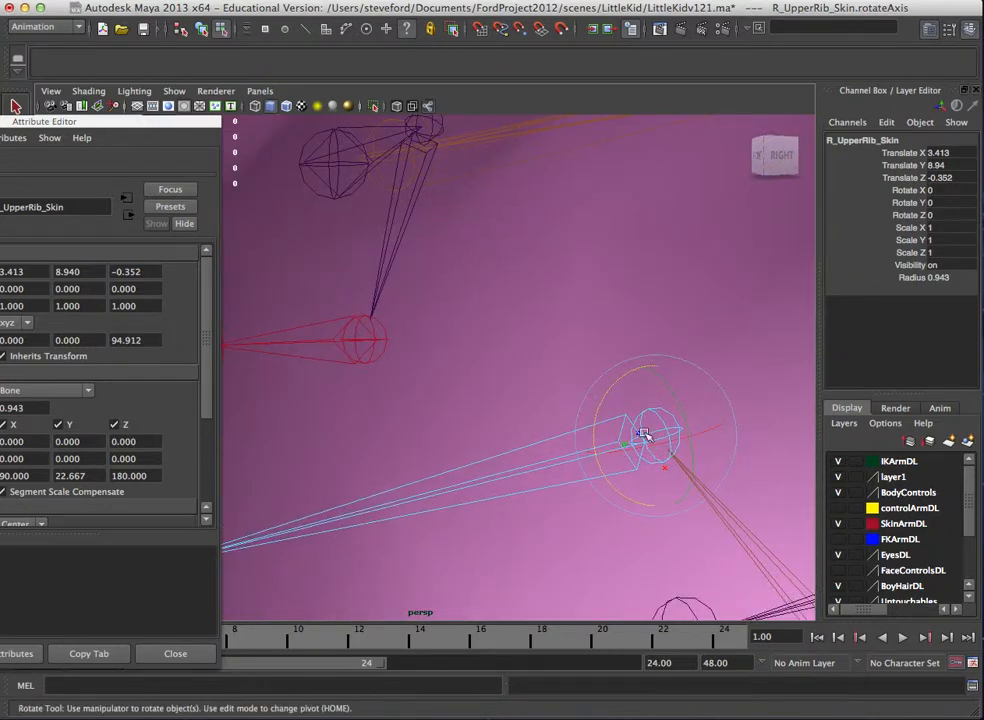
pyautogui.keyDown('alt'); pyautogui.moveTo(641, 408); pyautogui.dragTo(738, 404); pyautogui.keyUp('alt')
pyautogui.keyDown('alt'); pyautogui.moveTo(738, 404); pyautogui.dragTo(683, 405, button='middle'); pyautogui.keyUp('alt')
pyautogui.press('e')
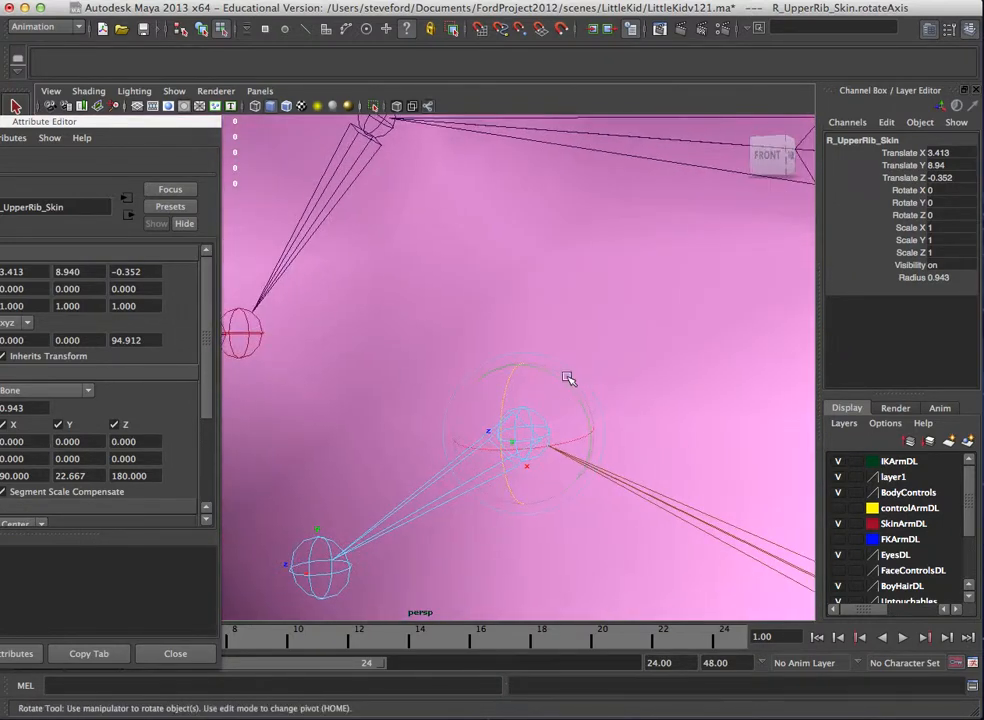
pyautogui.moveTo(566, 377); pyautogui.dragTo(598, 495)
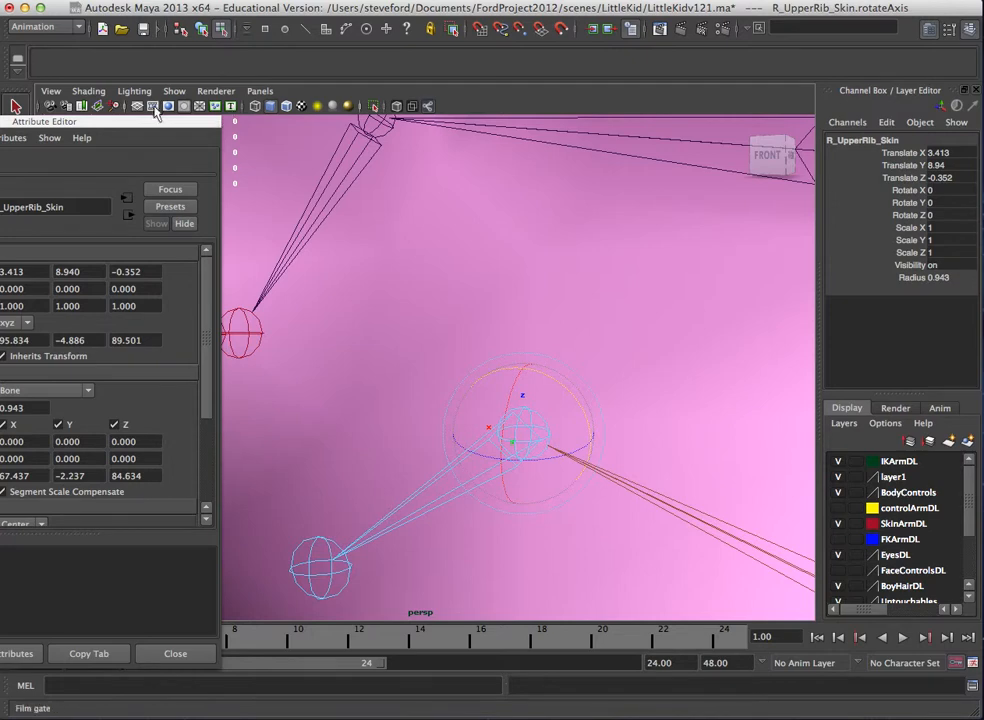
pyautogui.moveTo(171, 122); pyautogui.dragTo(381, 89)
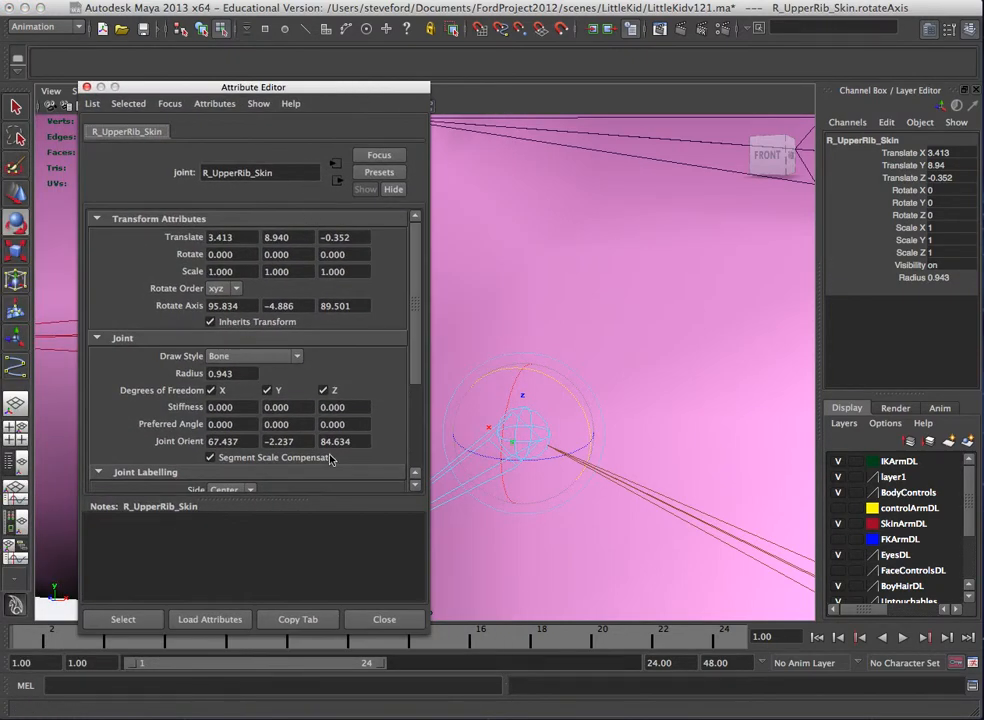